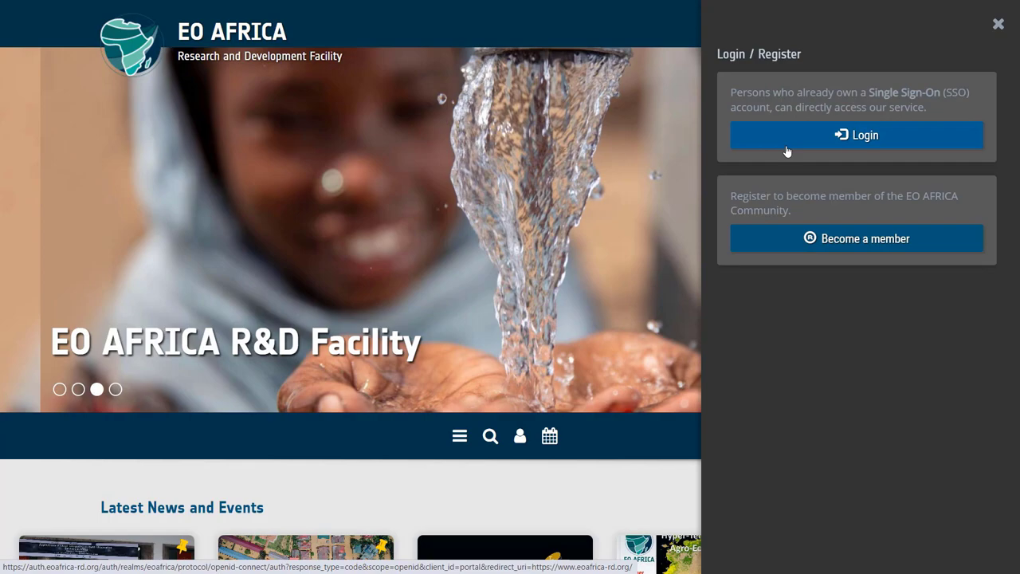
Sign in to the EO AFRICA portal with the prefilled account and launch the Innovation Lab's Training platform
{"action": "left_click", "coordinate": [785, 147]}
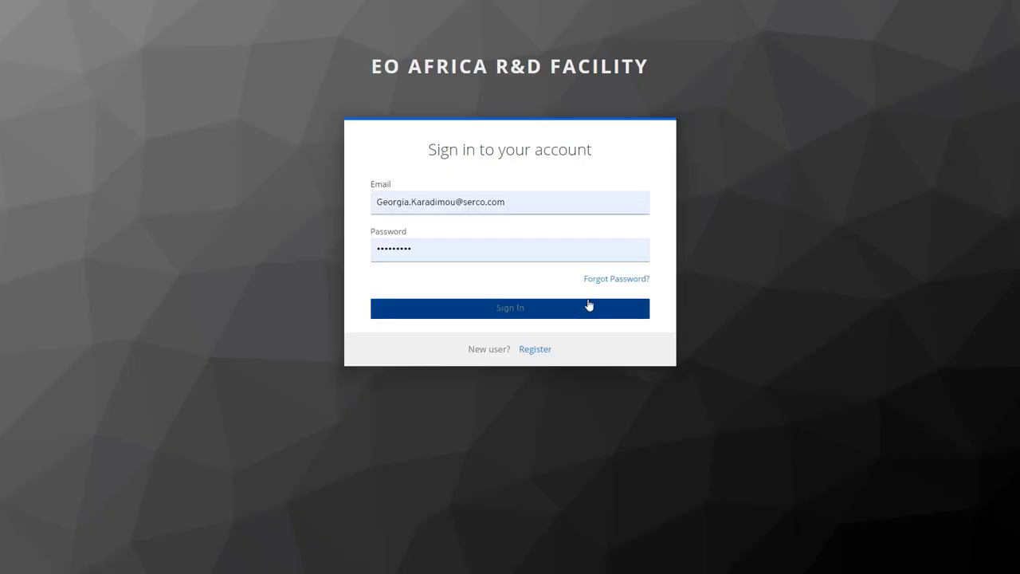
{"action": "left_click", "coordinate": [588, 308]}
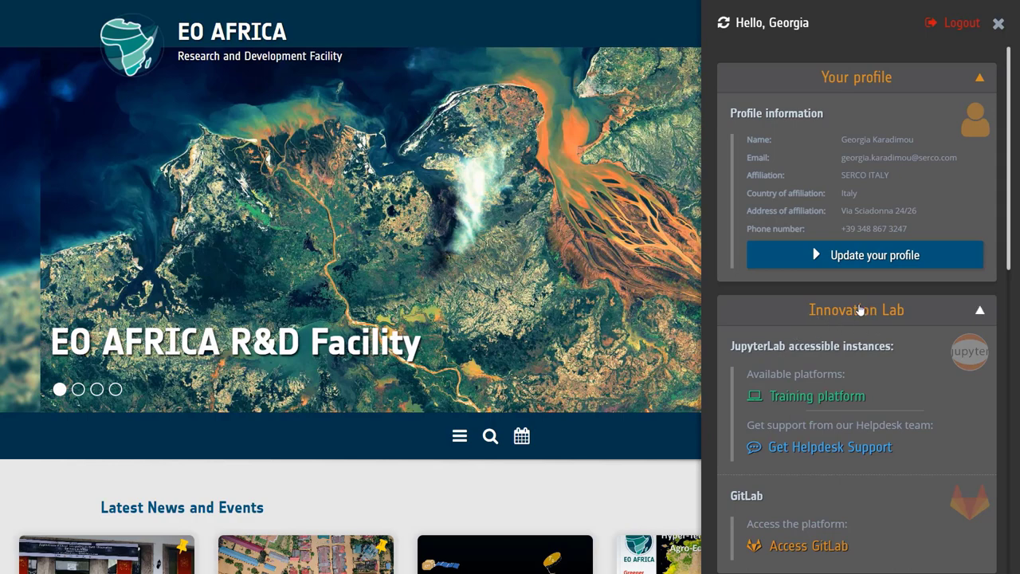
{"action": "scroll", "coordinate": [839, 331], "scroll_direction": "down", "scroll_amount": 1}
{"action": "scroll", "coordinate": [839, 326], "scroll_direction": "down", "scroll_amount": 3}
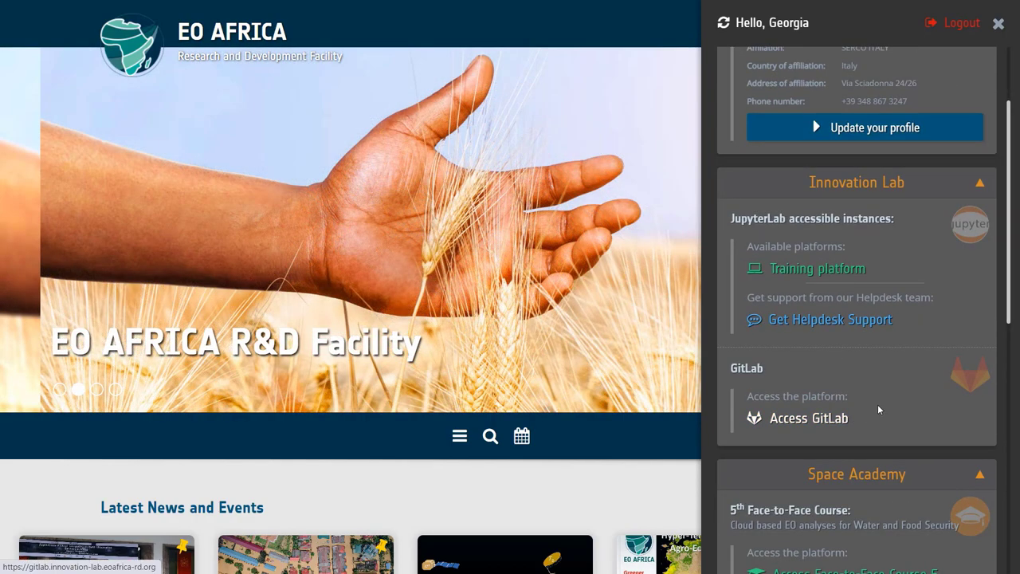
{"action": "scroll", "coordinate": [876, 399], "scroll_direction": "up", "scroll_amount": 2}
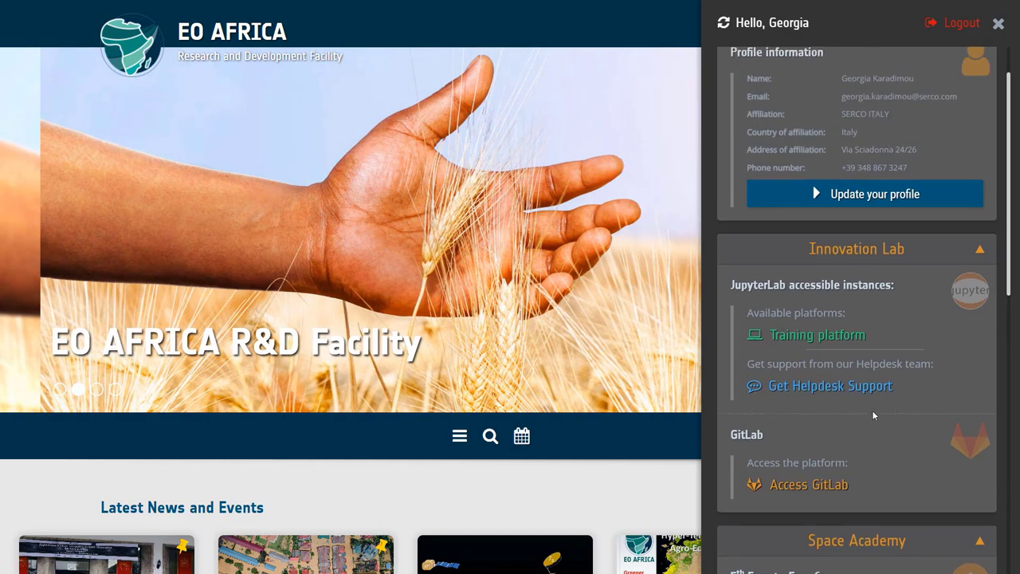
{"action": "scroll", "coordinate": [871, 429], "scroll_direction": "up", "scroll_amount": 2}
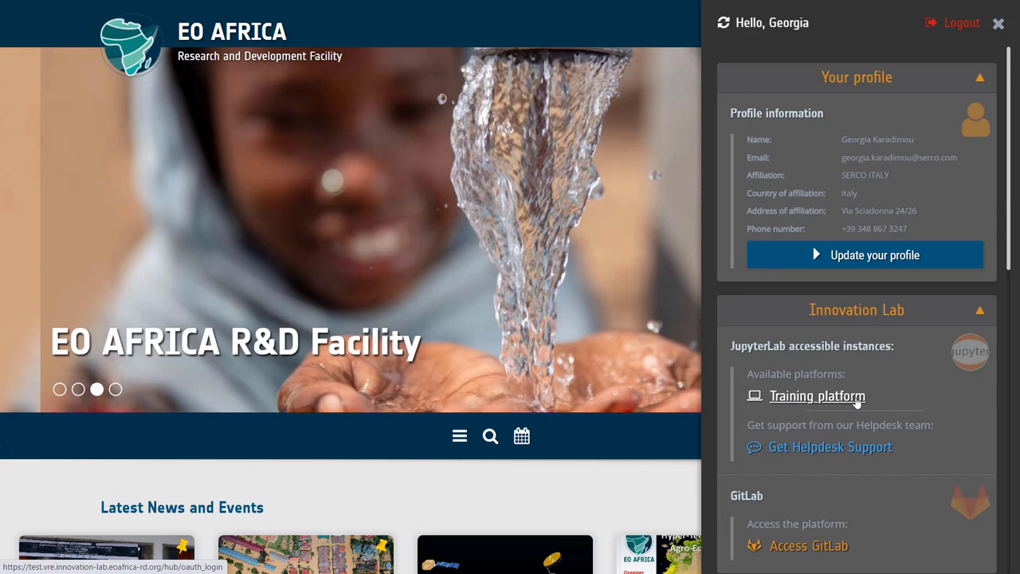
{"action": "left_click", "coordinate": [857, 397]}
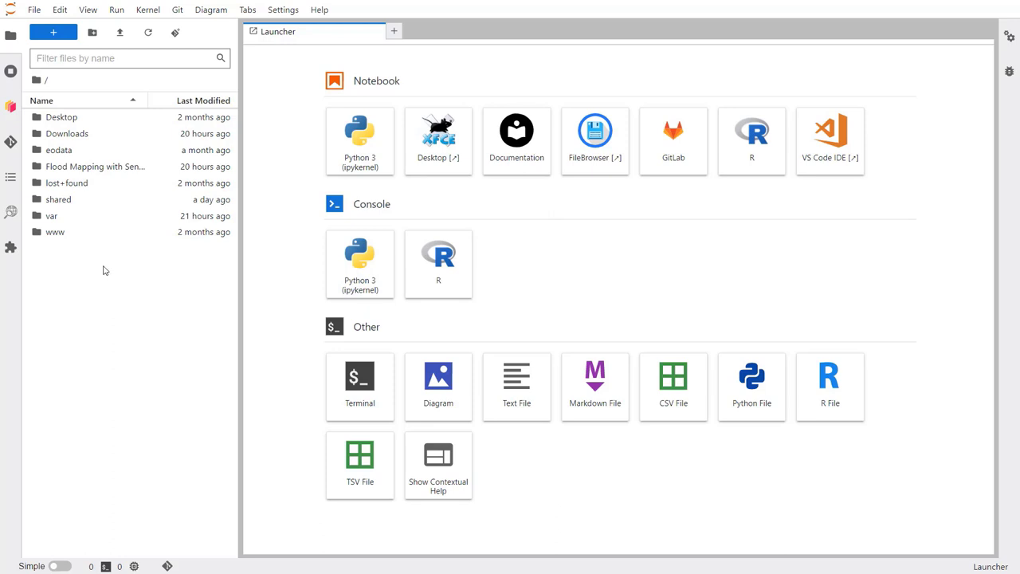
Examine the satellite collections in the eodata folder and return to the root directory
{"action": "left_click", "coordinate": [72, 154]}
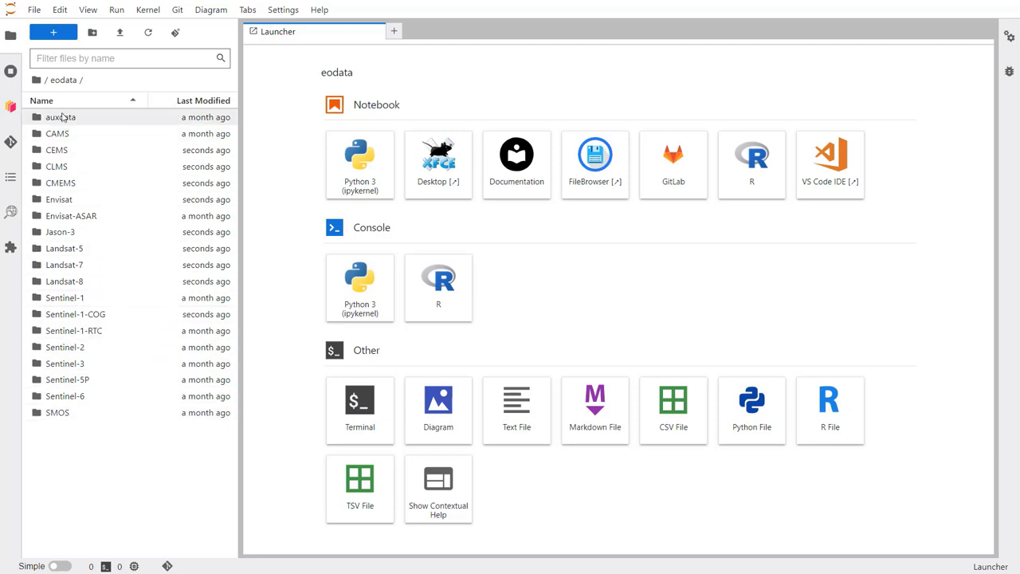
{"action": "left_click", "coordinate": [37, 81]}
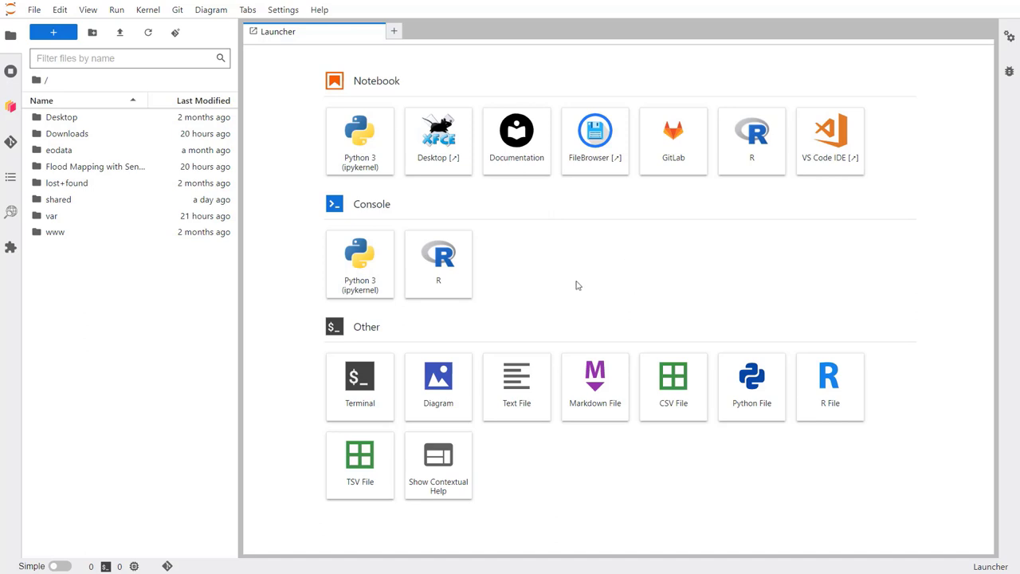
Launch the XFCE remote desktop and close the browser window open on it
{"action": "left_click", "coordinate": [437, 137]}
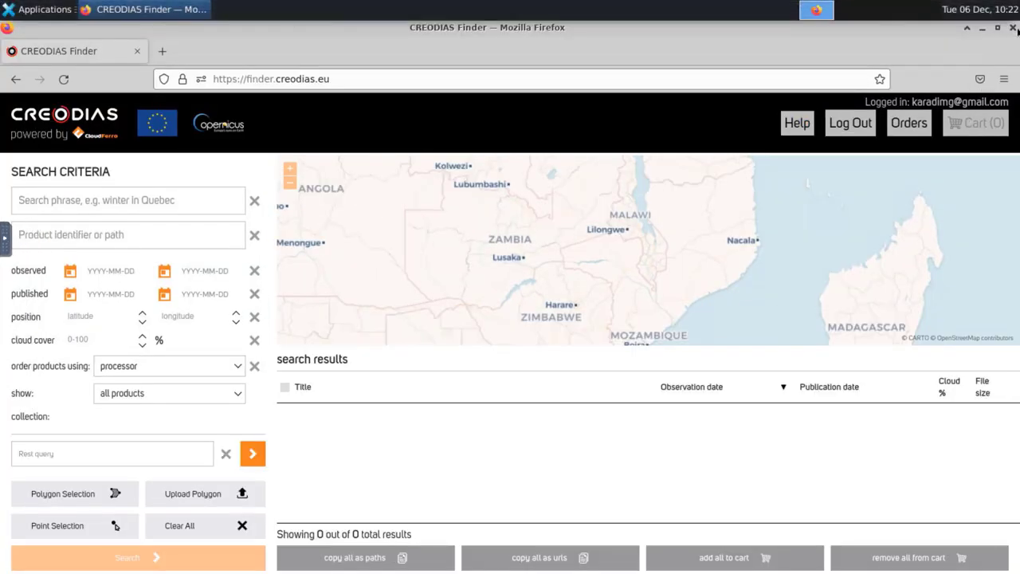
{"action": "left_click", "coordinate": [1013, 28]}
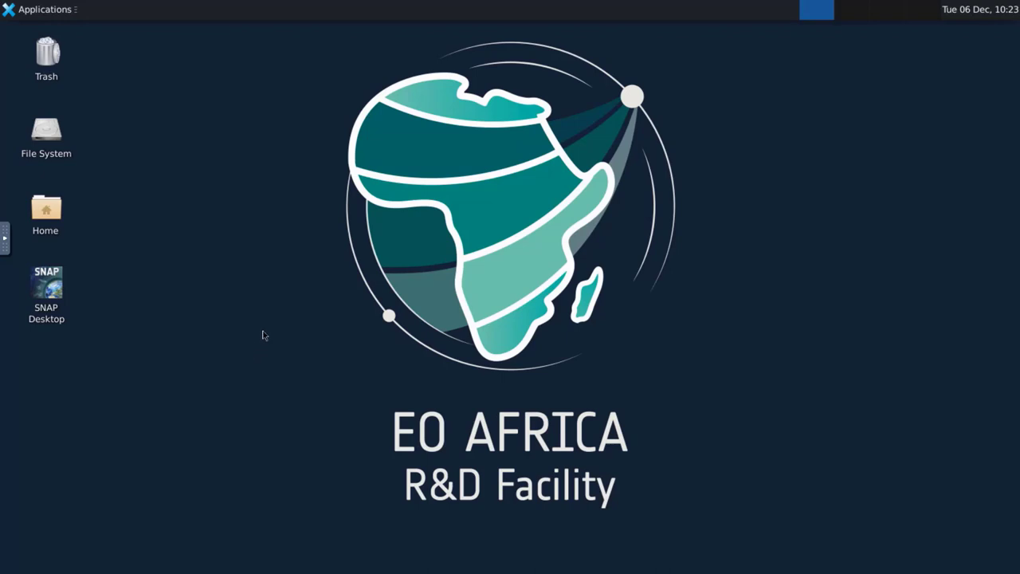
Start the Firefox web browser on the remote desktop and open the CREODIAS Finder site
{"action": "left_click", "coordinate": [57, 13]}
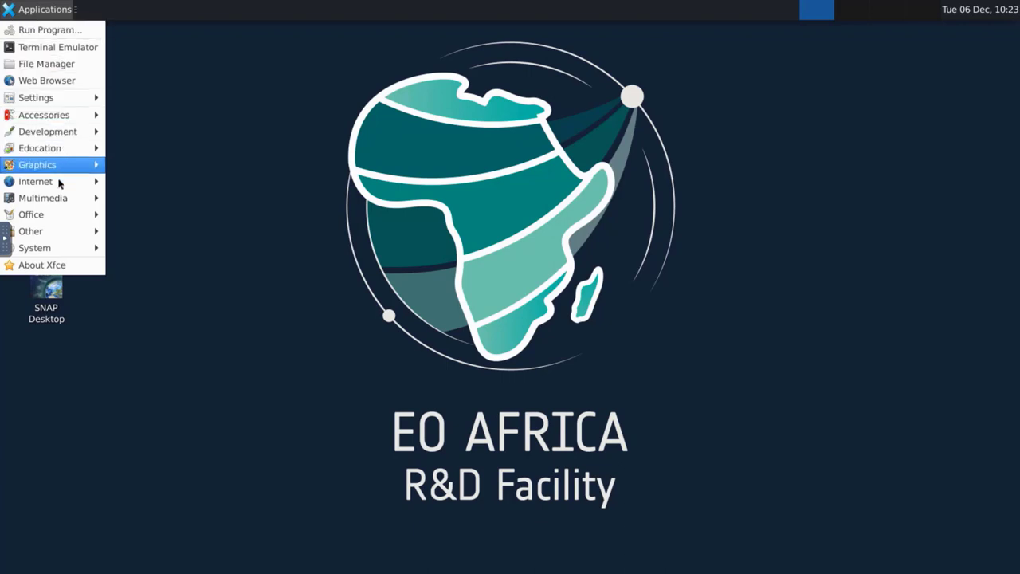
{"action": "mouse_move", "coordinate": [59, 183]}
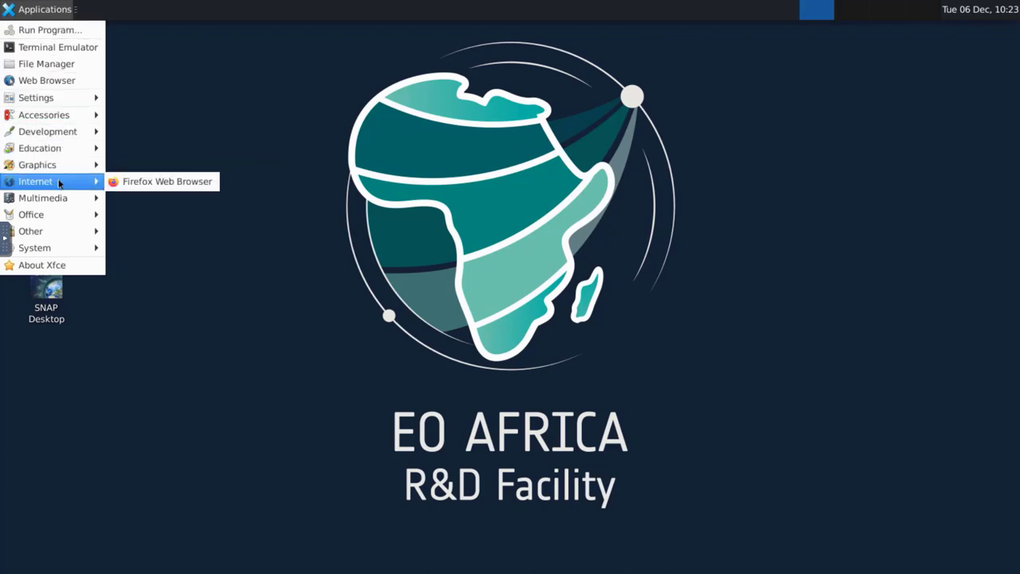
{"action": "left_click", "coordinate": [184, 183]}
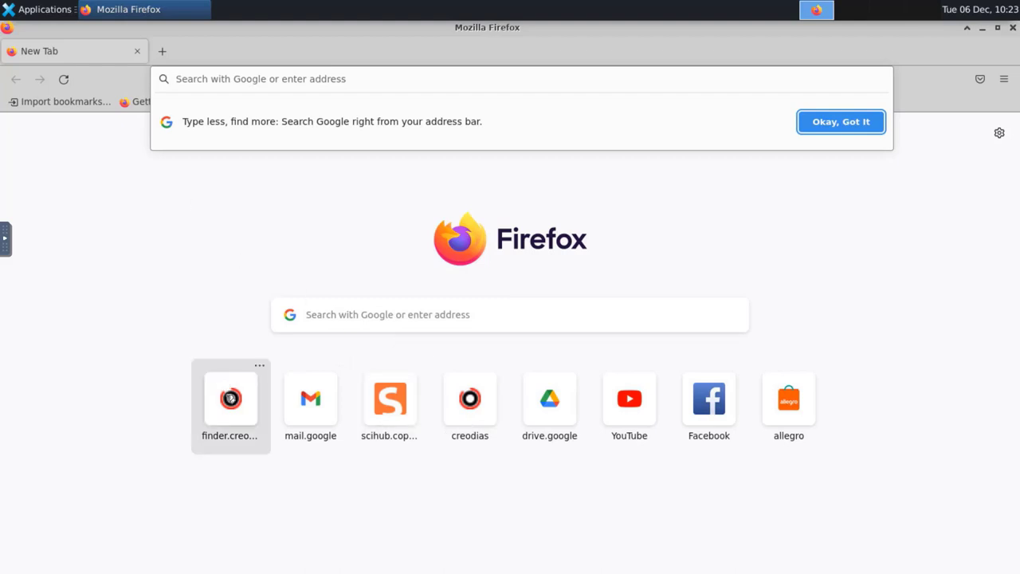
{"action": "left_click", "coordinate": [231, 398]}
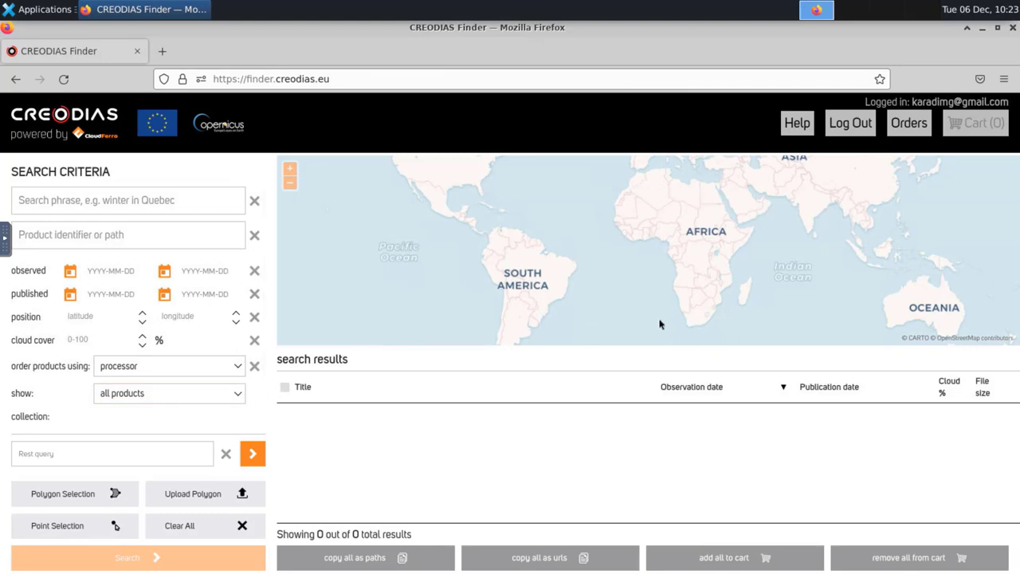
{"action": "scroll", "coordinate": [659, 325], "scroll_direction": "up", "scroll_amount": 2}
{"action": "scroll", "coordinate": [660, 321], "scroll_direction": "down", "scroll_amount": 2}
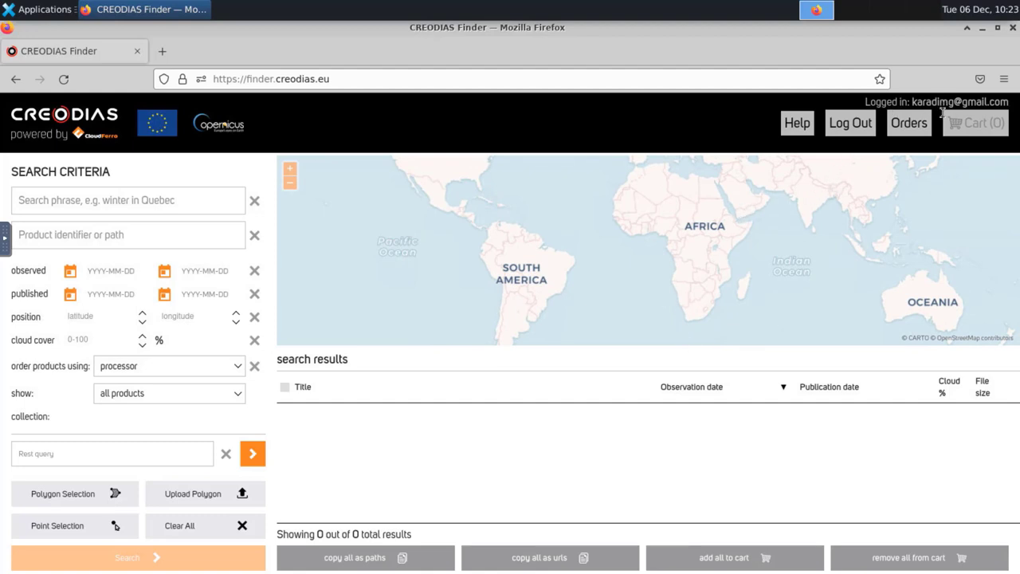
{"action": "left_click", "coordinate": [924, 131]}
Draw a four-sided search polygon on the map over southern Malawi, south of Lilongwe and enclosing Zomba
{"action": "scroll", "coordinate": [717, 291], "scroll_direction": "up", "scroll_amount": 1}
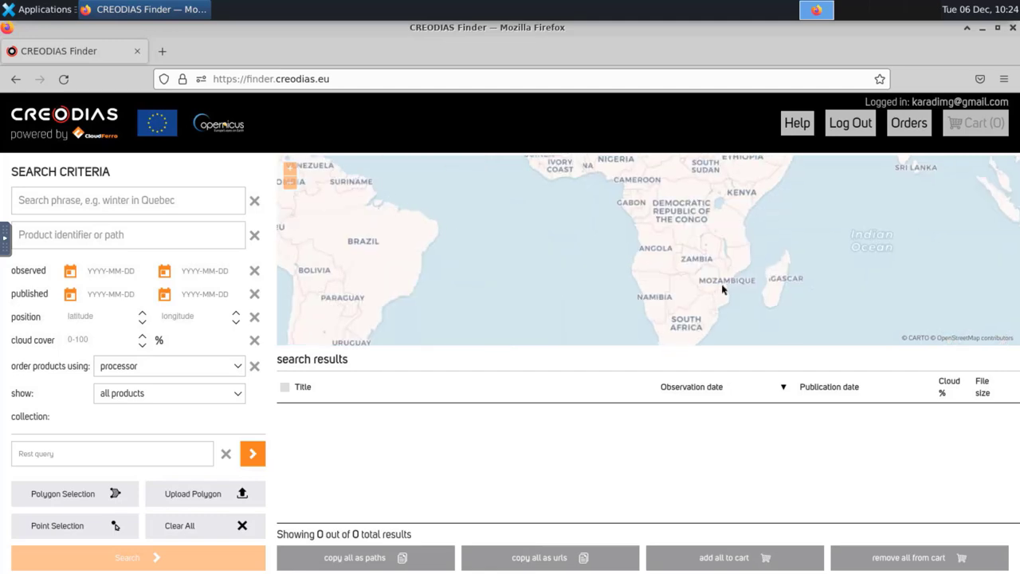
{"action": "scroll", "coordinate": [723, 287], "scroll_direction": "up", "scroll_amount": 1}
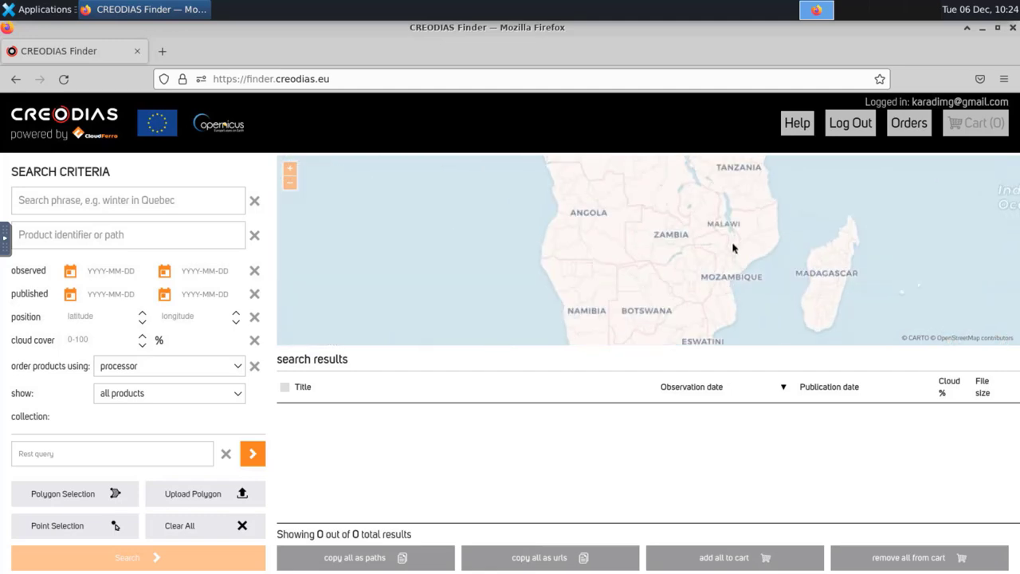
{"action": "scroll", "coordinate": [733, 247], "scroll_direction": "up", "scroll_amount": 2}
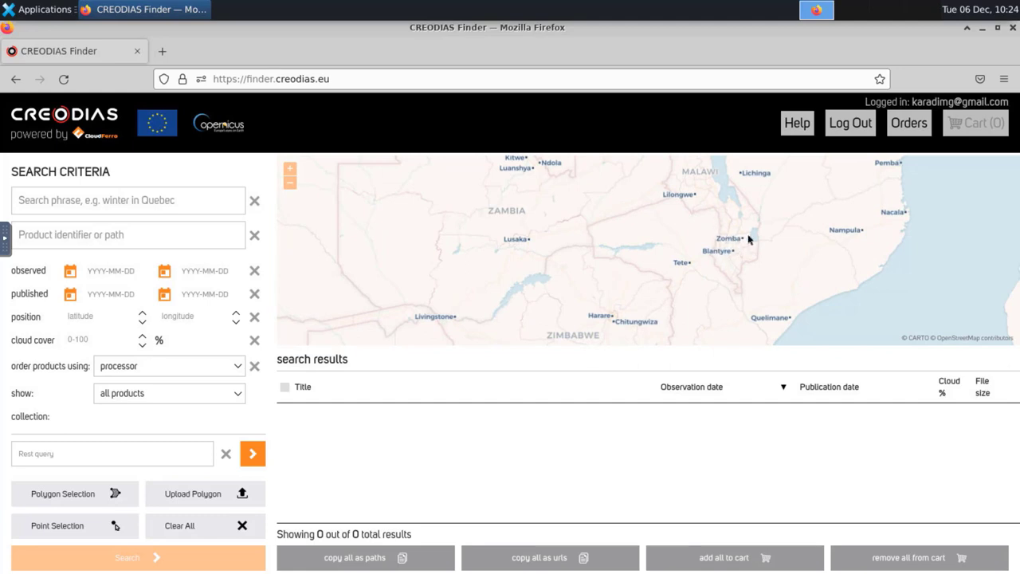
{"action": "scroll", "coordinate": [725, 235], "scroll_direction": "up", "scroll_amount": 1}
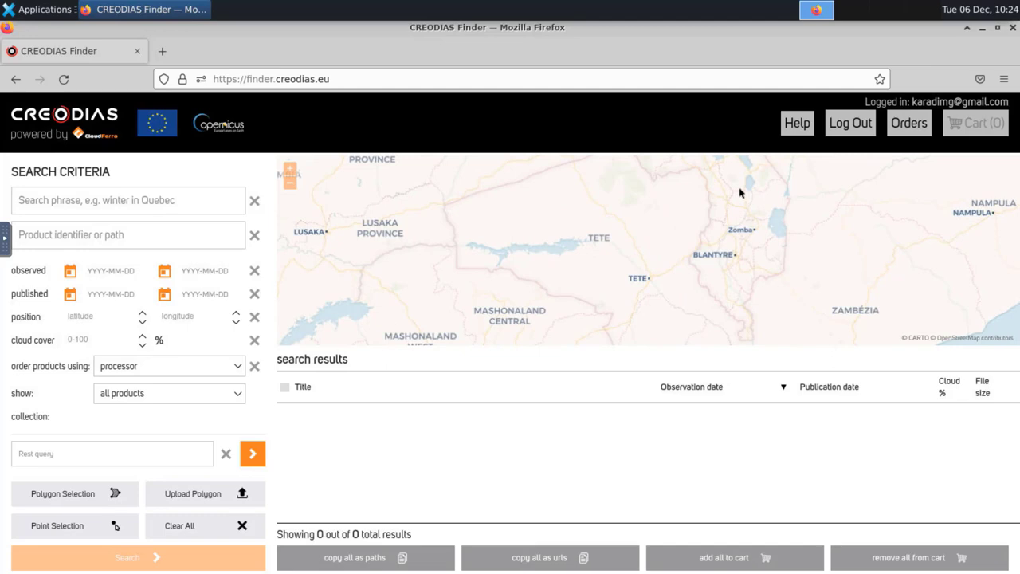
{"action": "left_click_drag", "start_coordinate": [734, 239], "coordinate": [726, 290]}
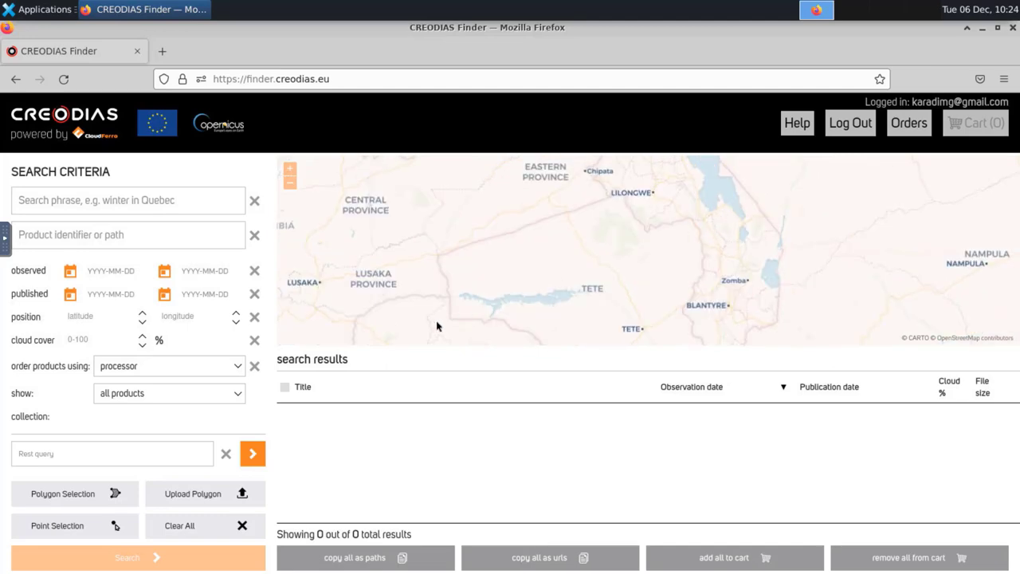
{"action": "left_click", "coordinate": [83, 502]}
{"action": "left_click", "coordinate": [77, 502]}
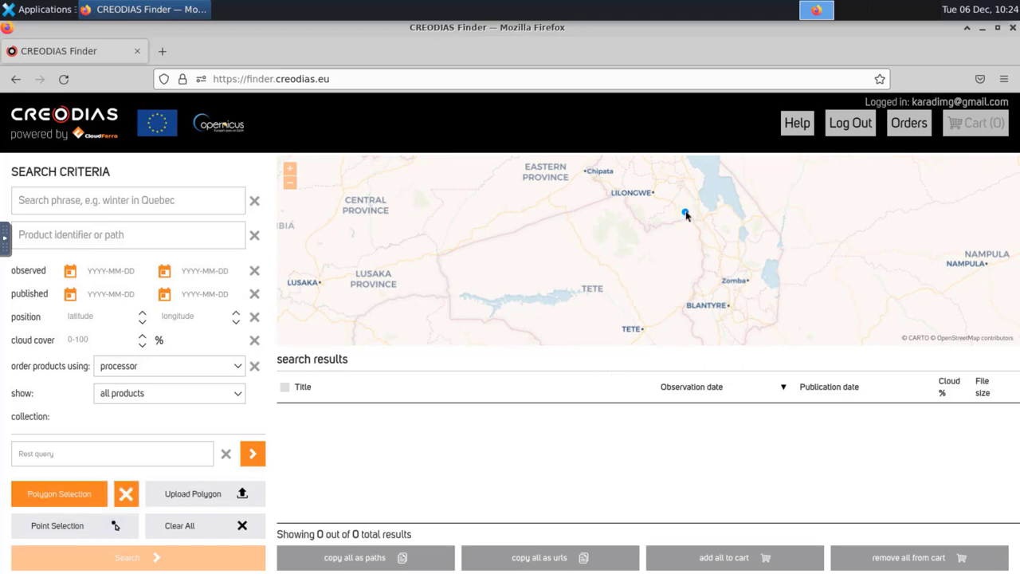
{"action": "left_click", "coordinate": [685, 214]}
{"action": "left_click", "coordinate": [760, 301]}
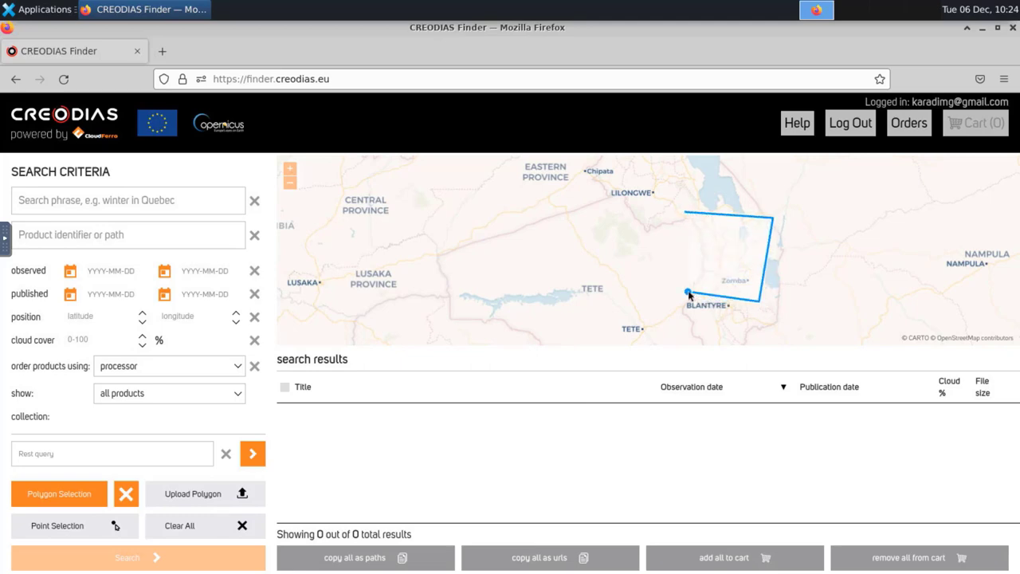
{"action": "double_click", "coordinate": [689, 293]}
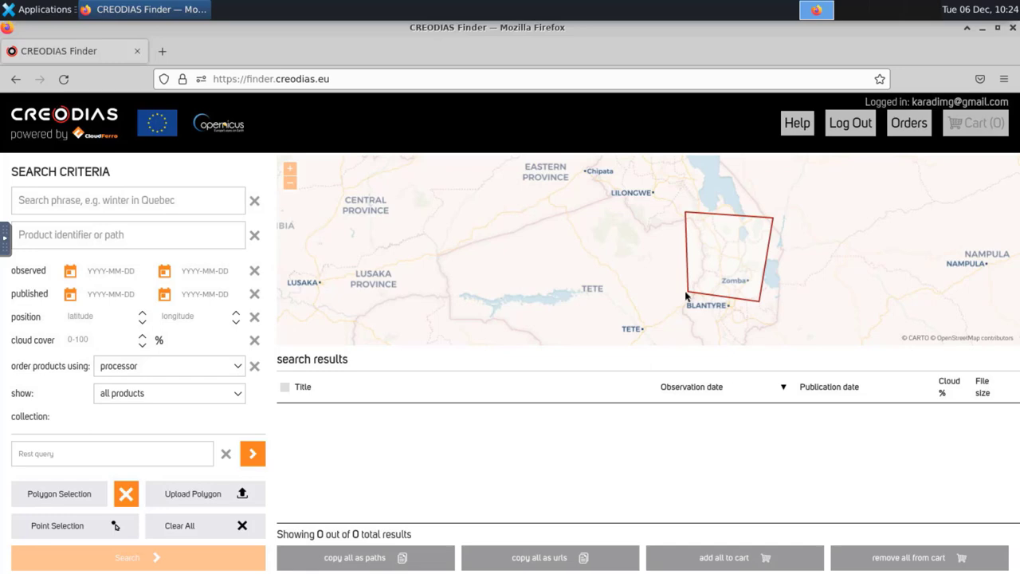
{"action": "scroll", "coordinate": [685, 296], "scroll_direction": "down", "scroll_amount": 1}
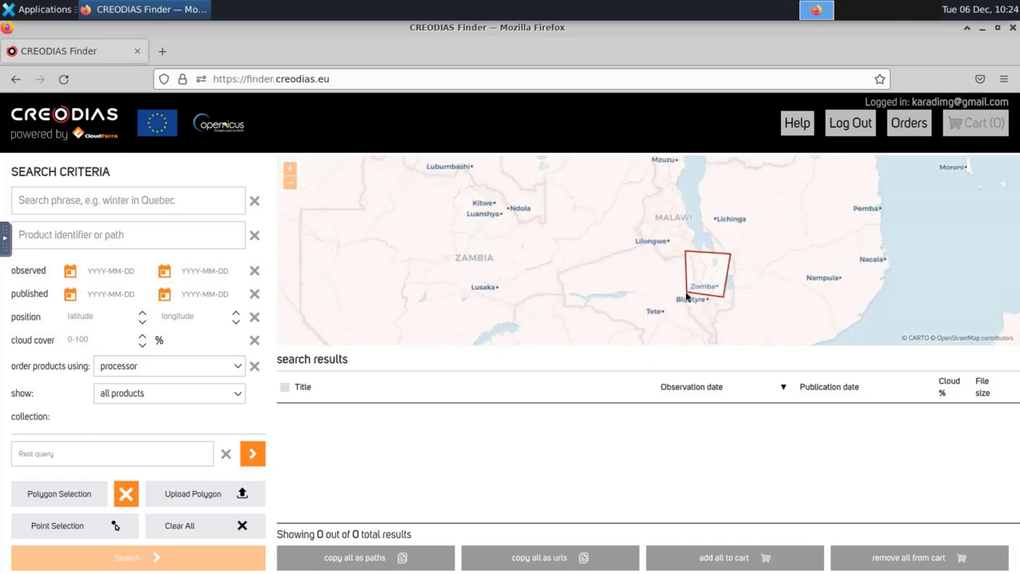
{"action": "scroll", "coordinate": [686, 296], "scroll_direction": "down", "scroll_amount": 1}
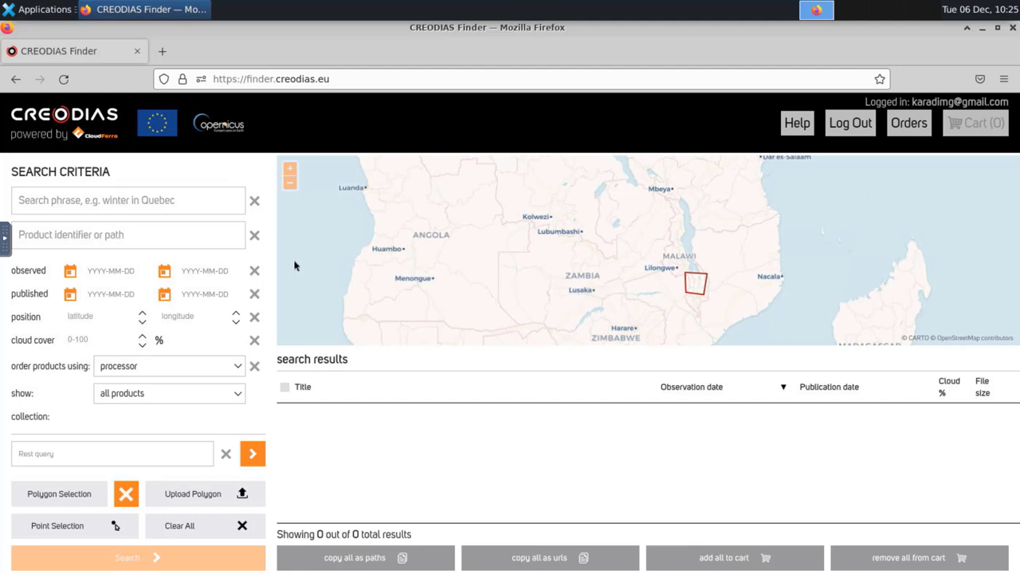
{"action": "left_click", "coordinate": [122, 272]}
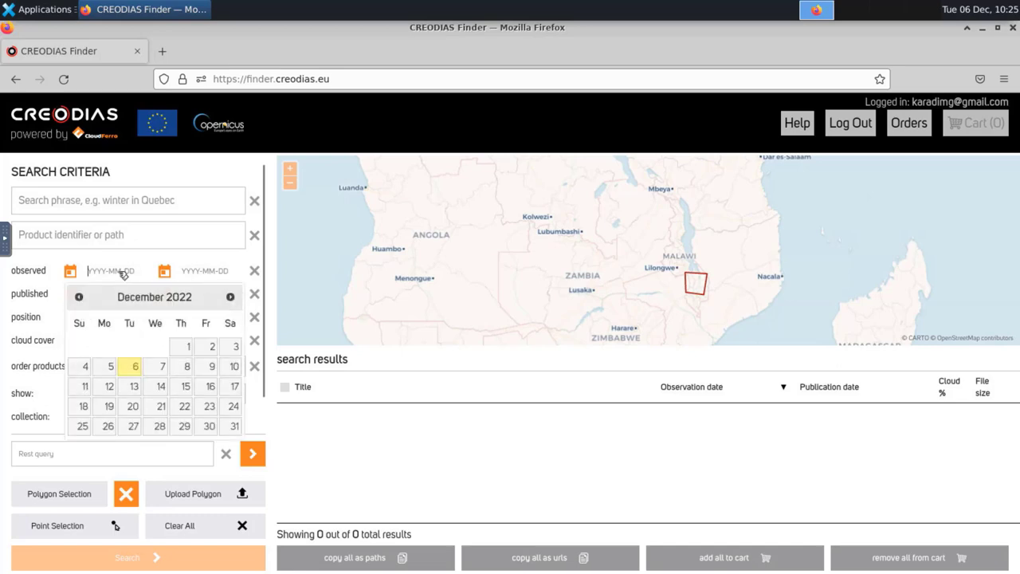
{"action": "left_click", "coordinate": [79, 296]}
{"action": "left_click", "coordinate": [79, 296]}
{"action": "left_click", "coordinate": [79, 296]}
{"action": "left_click", "coordinate": [78, 297]}
{"action": "left_click", "coordinate": [79, 297]}
{"action": "left_click", "coordinate": [79, 296]}
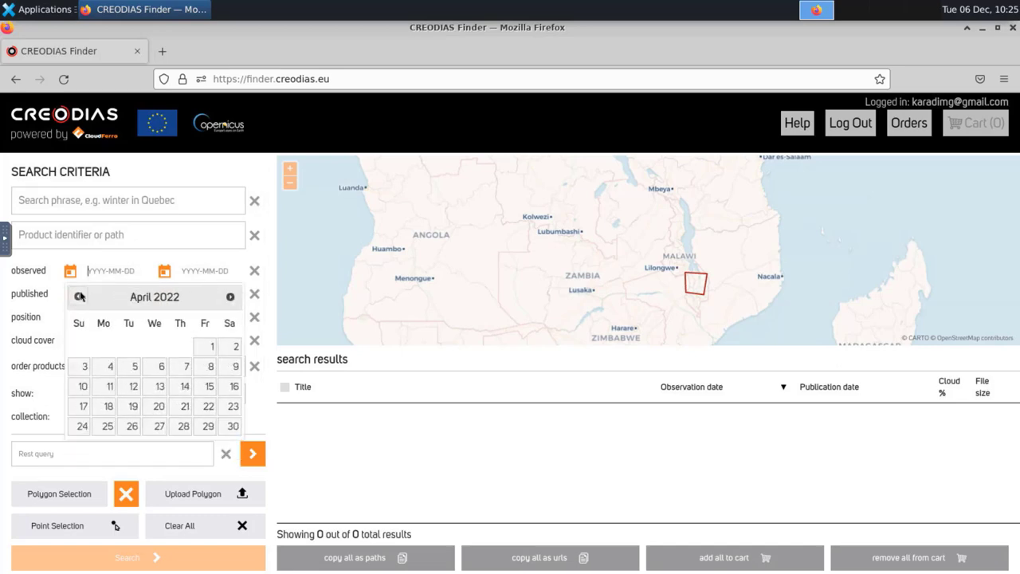
{"action": "left_click", "coordinate": [79, 296]}
{"action": "left_click", "coordinate": [79, 296]}
{"action": "left_click", "coordinate": [78, 296]}
{"action": "left_click", "coordinate": [79, 297]}
{"action": "left_click", "coordinate": [79, 296]}
{"action": "left_click", "coordinate": [79, 297]}
{"action": "left_click", "coordinate": [79, 297]}
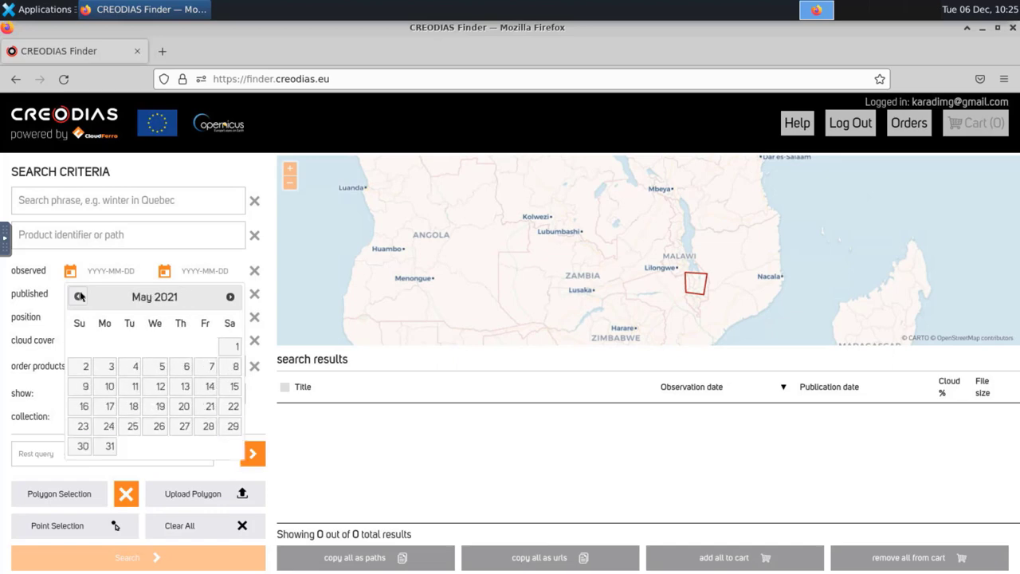
{"action": "left_click", "coordinate": [79, 296]}
{"action": "left_click", "coordinate": [79, 296]}
{"action": "left_click", "coordinate": [79, 296]}
{"action": "triple_click", "coordinate": [79, 297]}
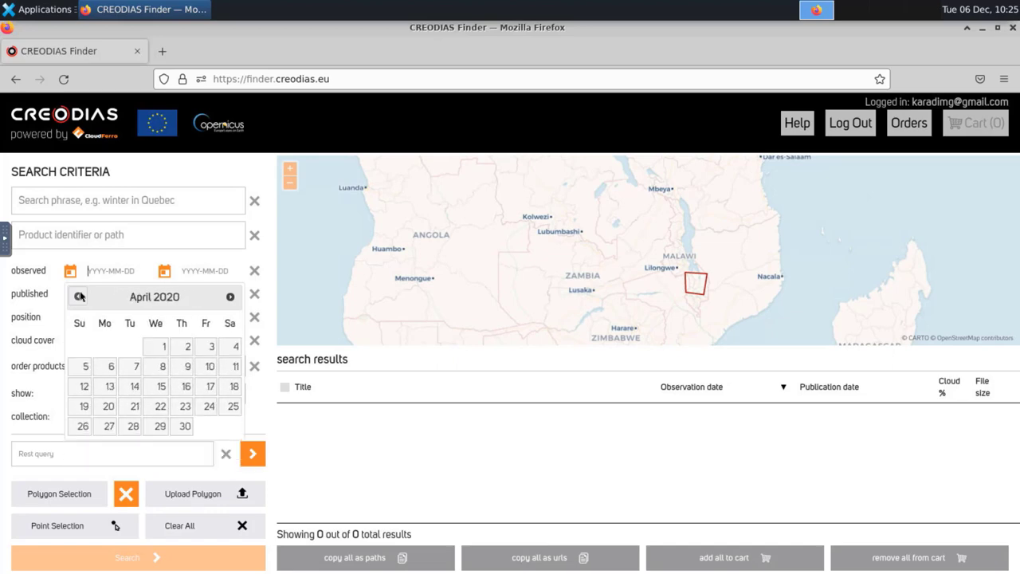
{"action": "triple_click", "coordinate": [79, 297]}
{"action": "double_click", "coordinate": [78, 297]}
{"action": "double_click", "coordinate": [79, 296]}
{"action": "left_click", "coordinate": [79, 297]}
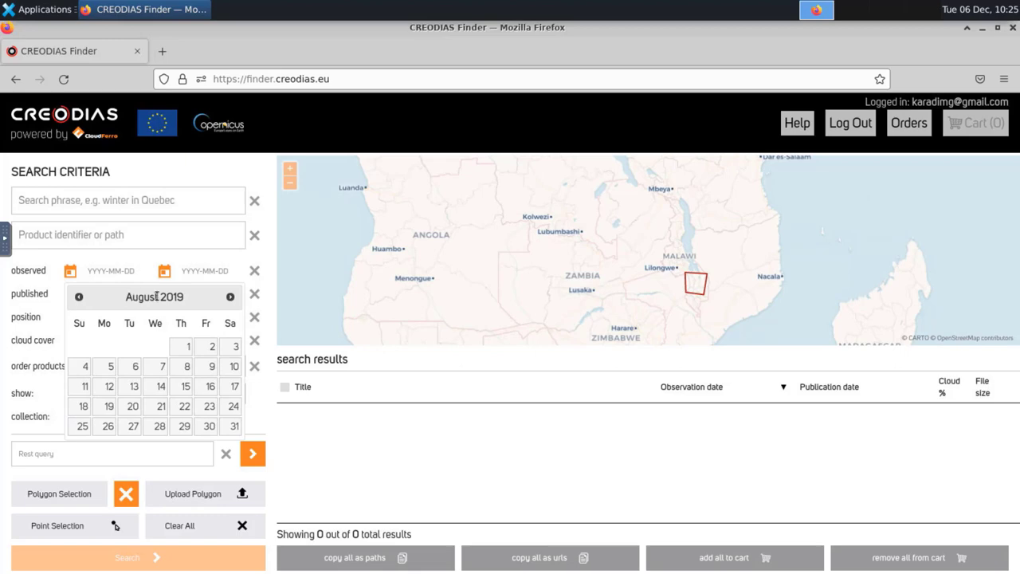
{"action": "double_click", "coordinate": [79, 297]}
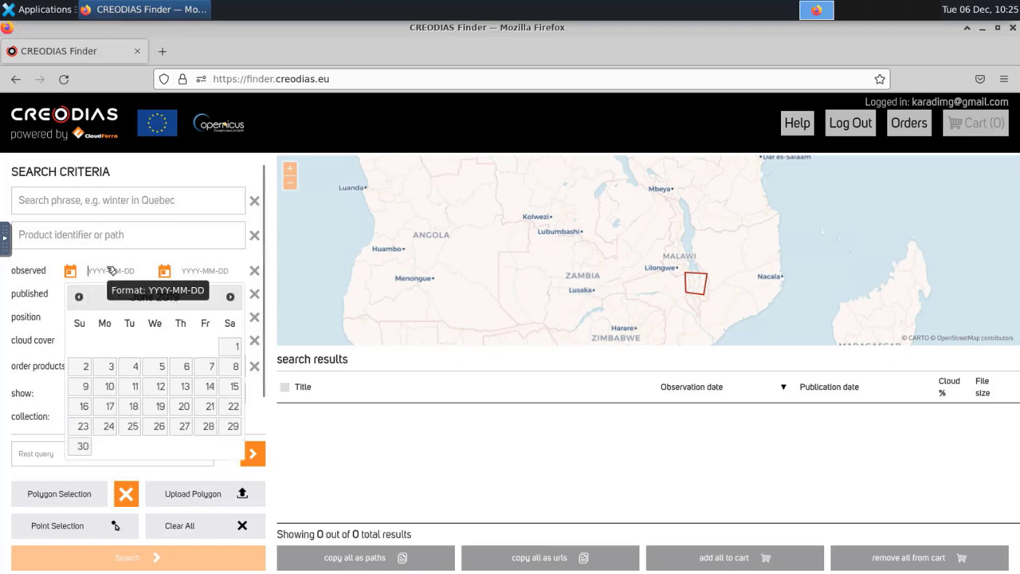
Set the start date of the observed period to 2014-12-05
{"action": "type", "text": "201"}
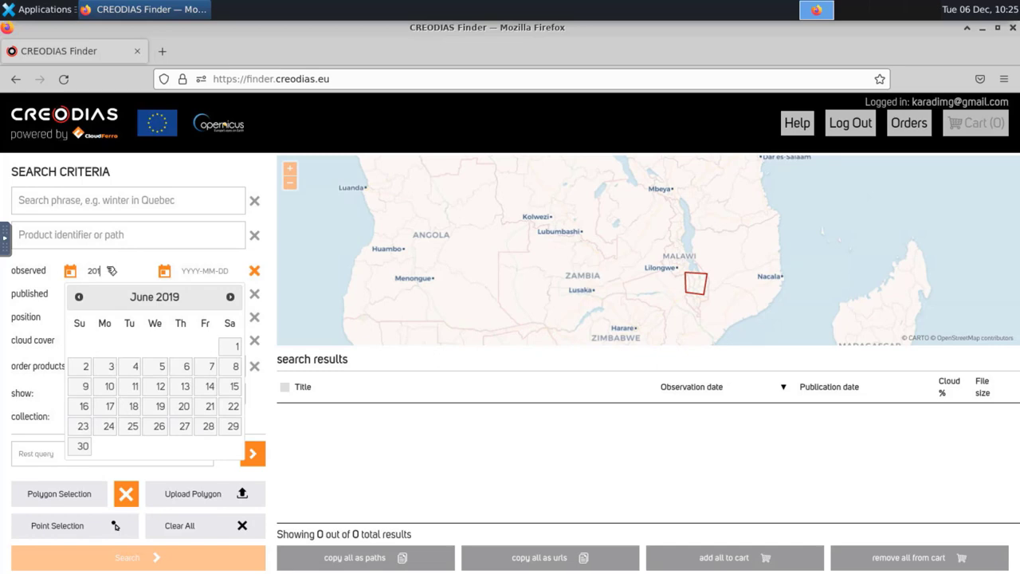
{"action": "type", "text": "4-12"}
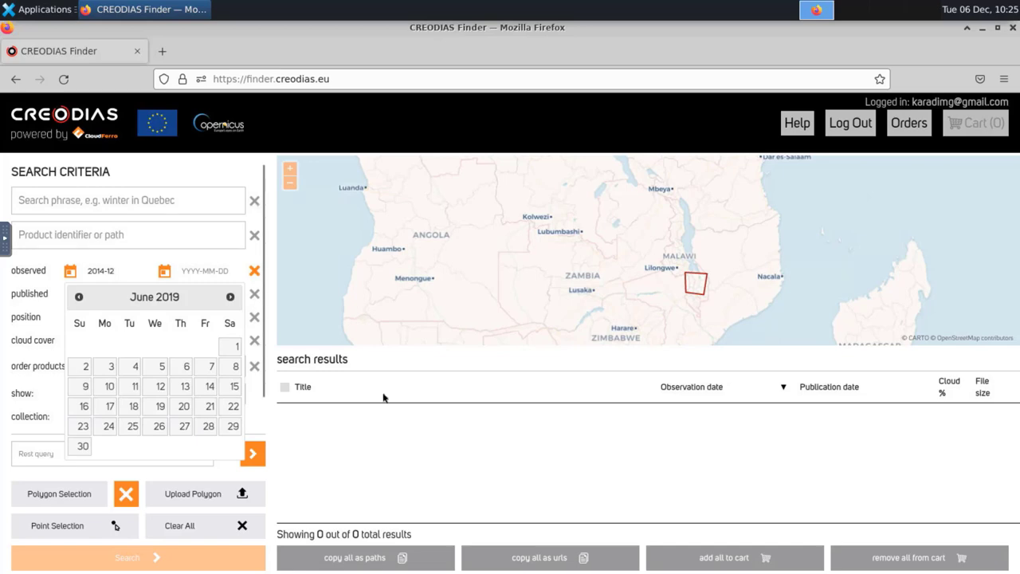
{"action": "type", "text": "-"}
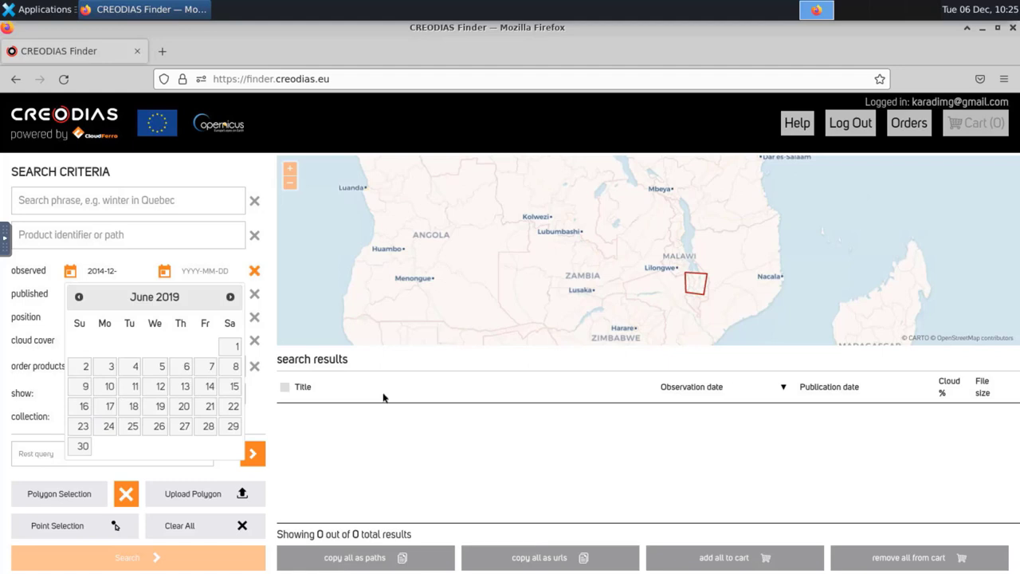
{"action": "type", "text": "05"}
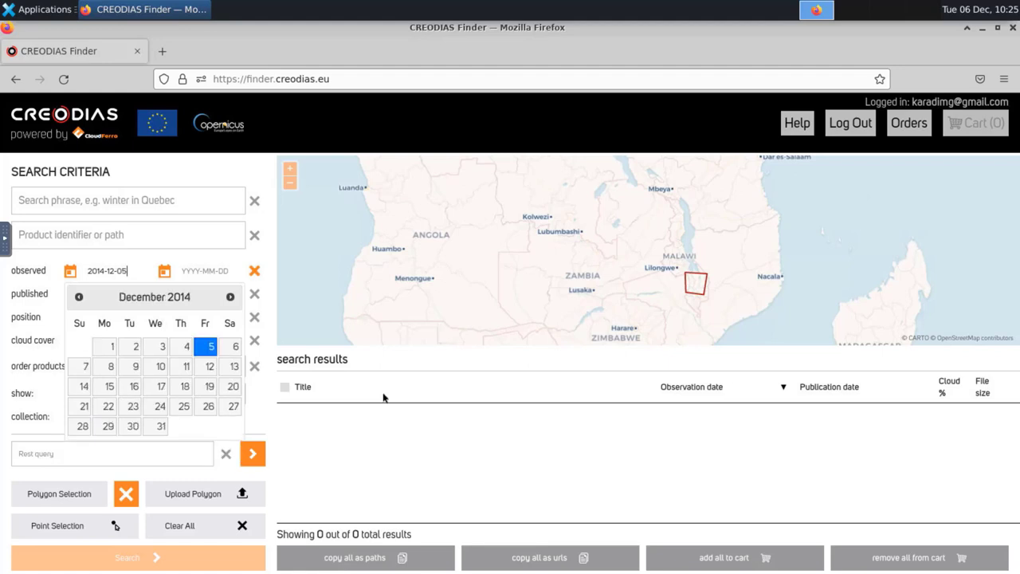
Confirm 2014-12-05 as the start of the observed period and set its end date to 2014-12-31
{"action": "left_click", "coordinate": [212, 345]}
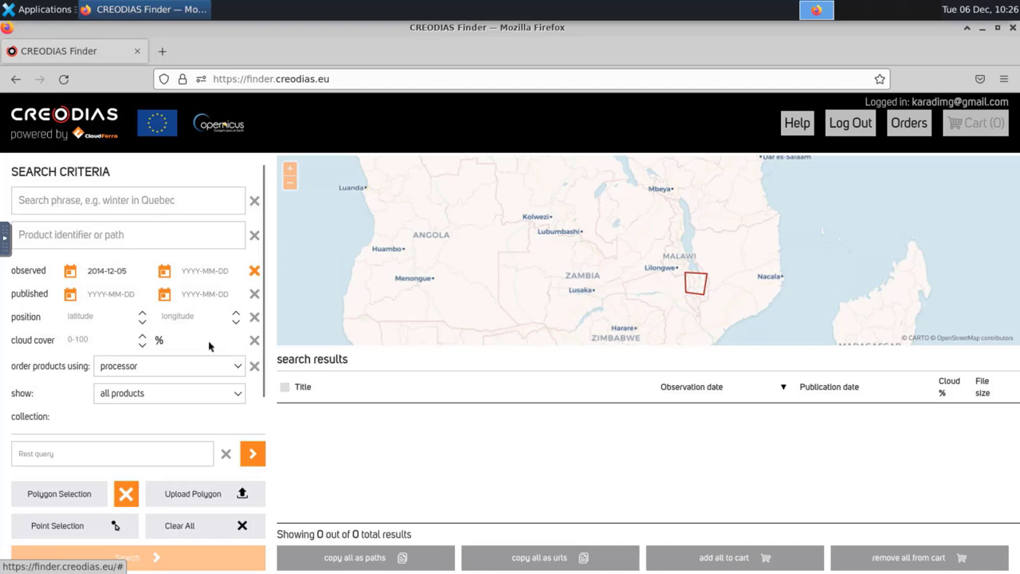
{"action": "left_click", "coordinate": [225, 273]}
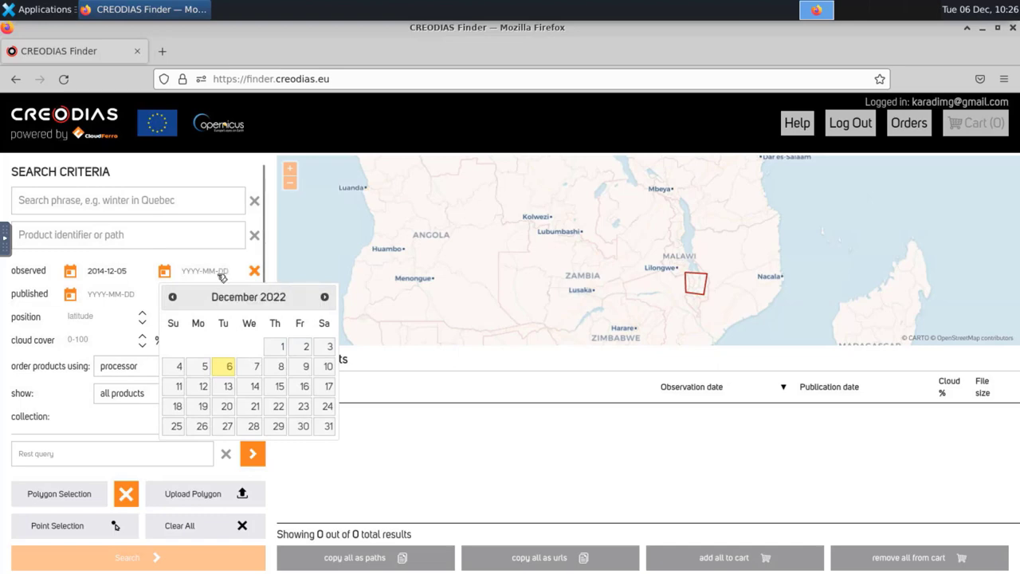
{"action": "type", "text": "2012"}
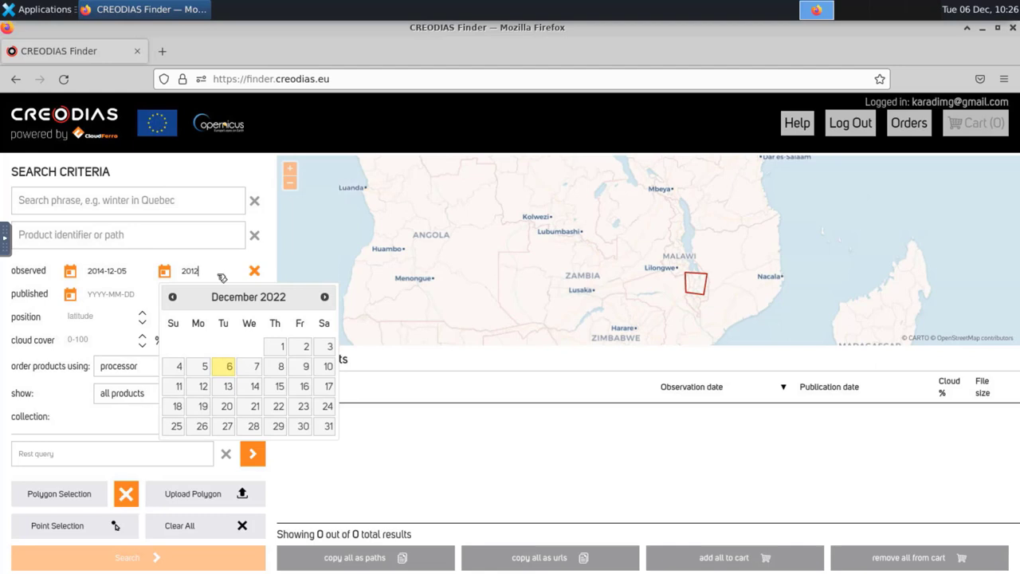
{"action": "type", "text": "-1"}
{"action": "key", "text": "BackSpace"}
{"action": "key", "text": "BackSpace"}
{"action": "key", "text": "BackSpace"}
{"action": "type", "text": "4-12-31"}
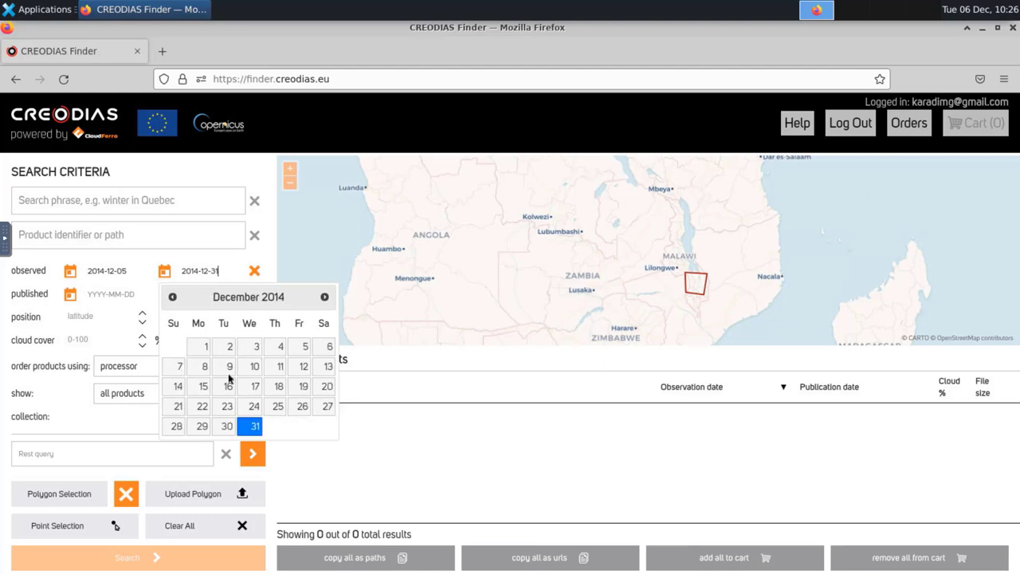
{"action": "left_click", "coordinate": [254, 426]}
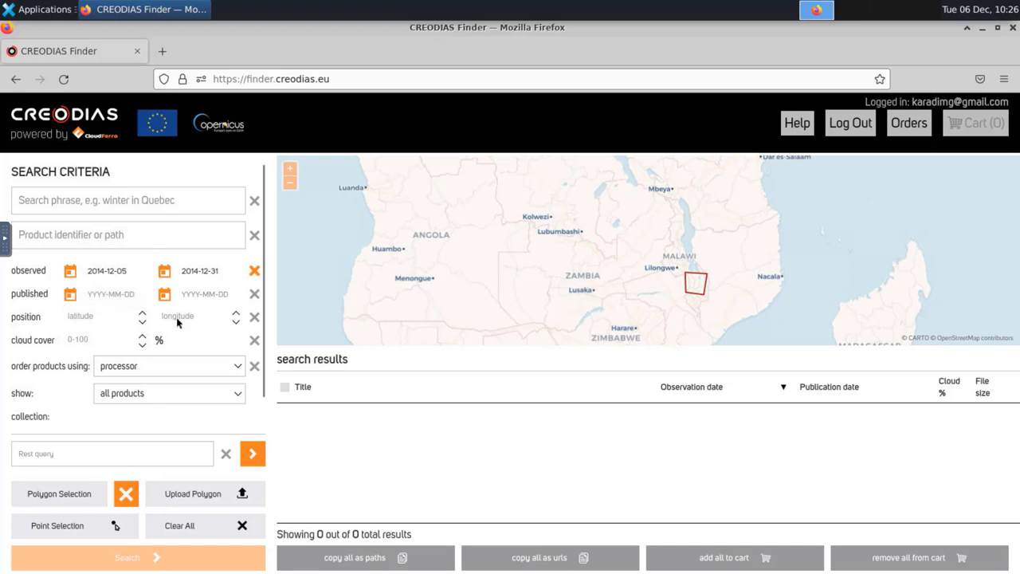
Choose the Sentinel-1: Coherence (6 days) processor for ordering and keep all products shown
{"action": "scroll", "coordinate": [177, 322], "scroll_direction": "down", "scroll_amount": 1}
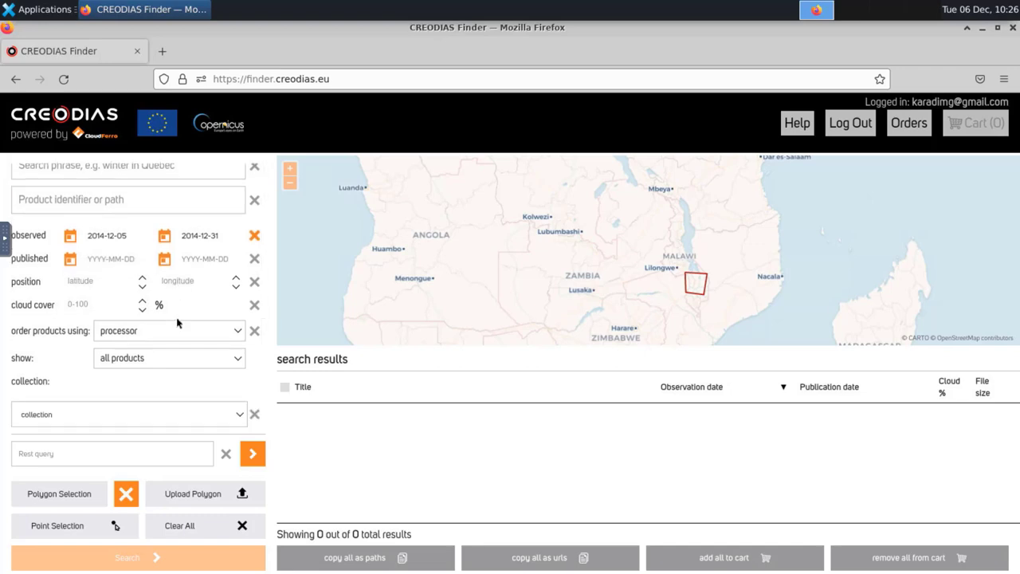
{"action": "left_click", "coordinate": [238, 333]}
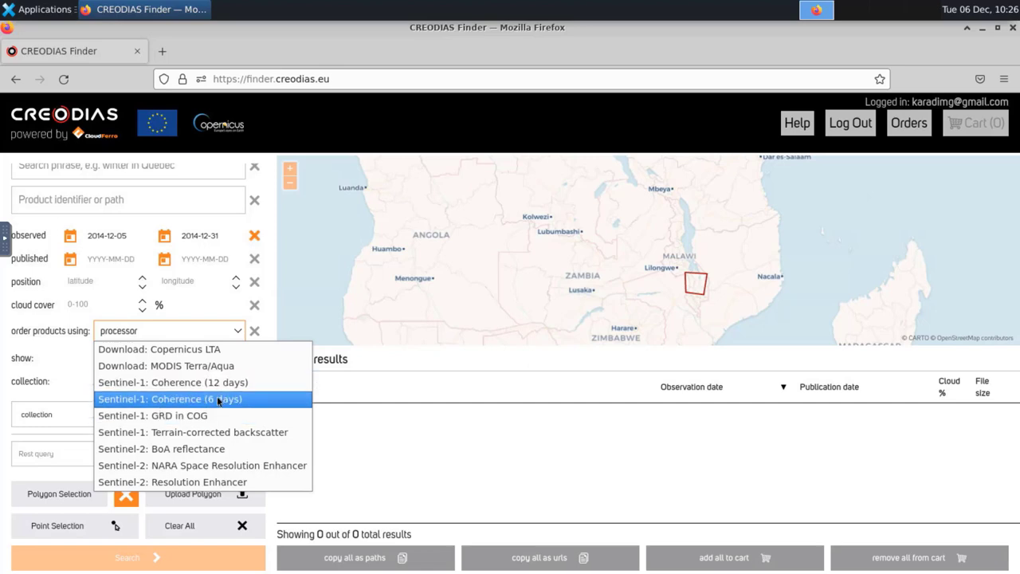
{"action": "left_click", "coordinate": [250, 405]}
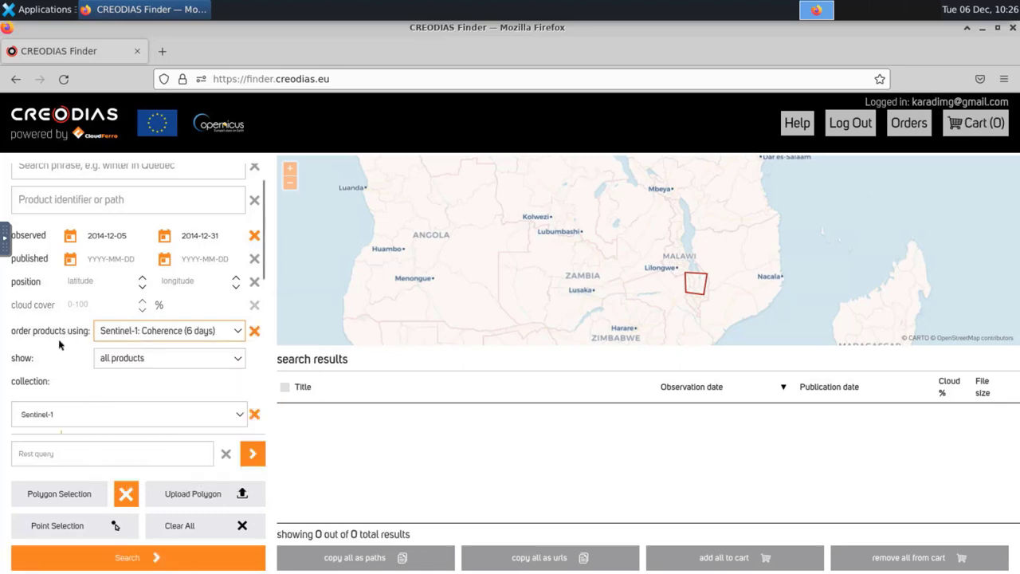
{"action": "key", "text": "Tab"}
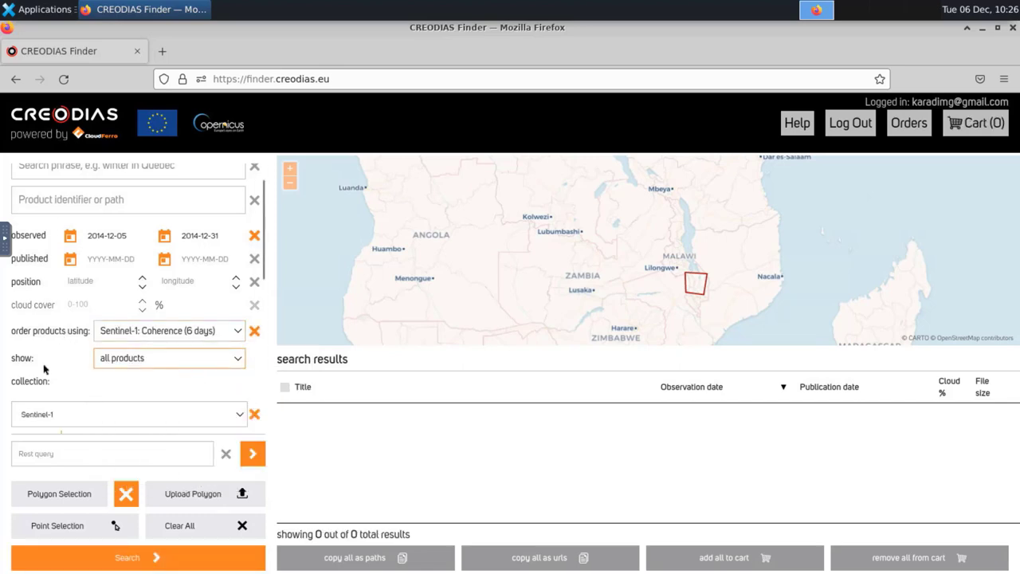
{"action": "left_click", "coordinate": [236, 361]}
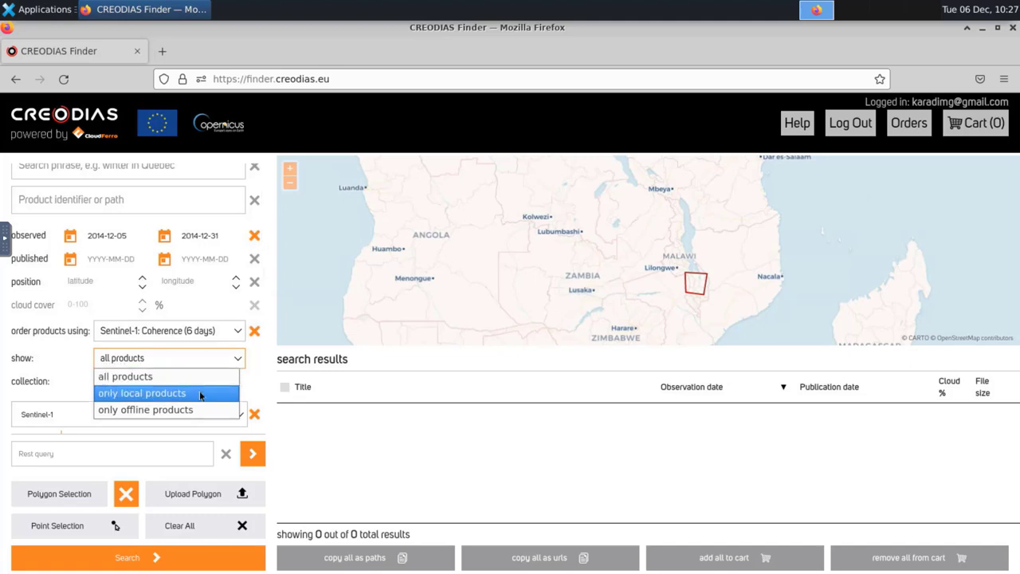
{"action": "left_click", "coordinate": [239, 365]}
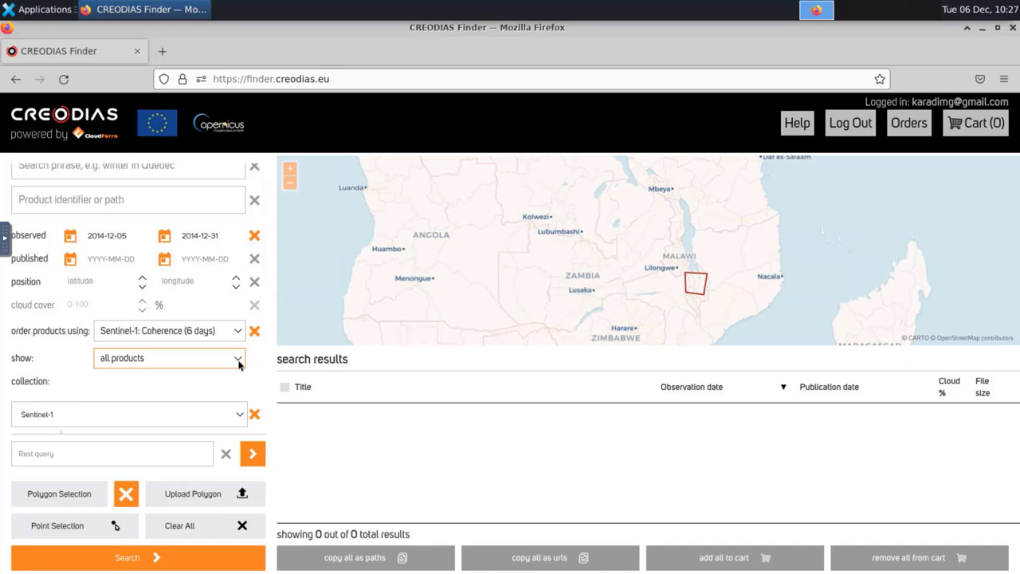
Set the Sentinel-1 processing level to LEVEL1 and the product type to GRD, leaving the platform unspecified
{"action": "scroll", "coordinate": [203, 375], "scroll_direction": "down", "scroll_amount": 3}
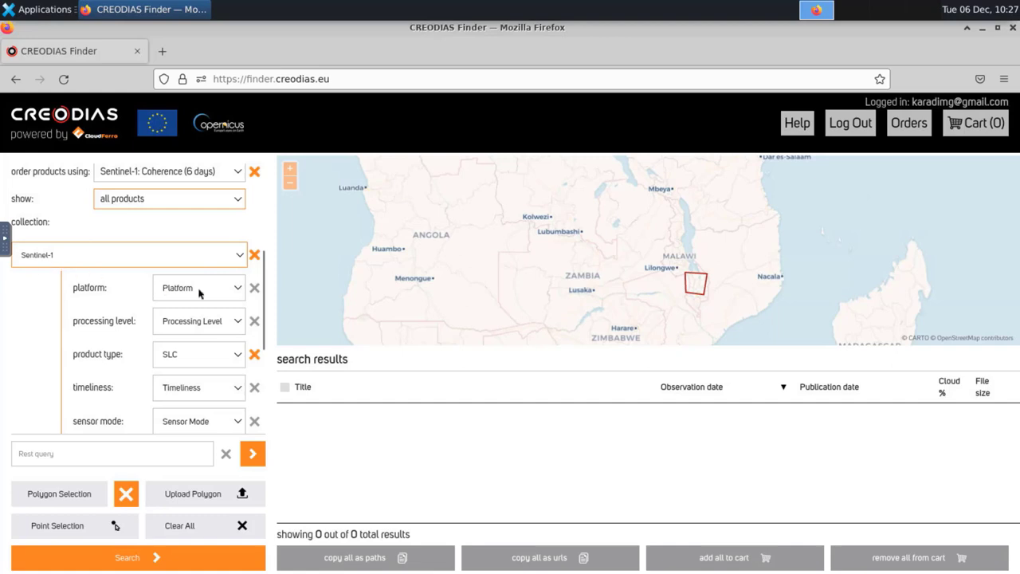
{"action": "left_click", "coordinate": [238, 291]}
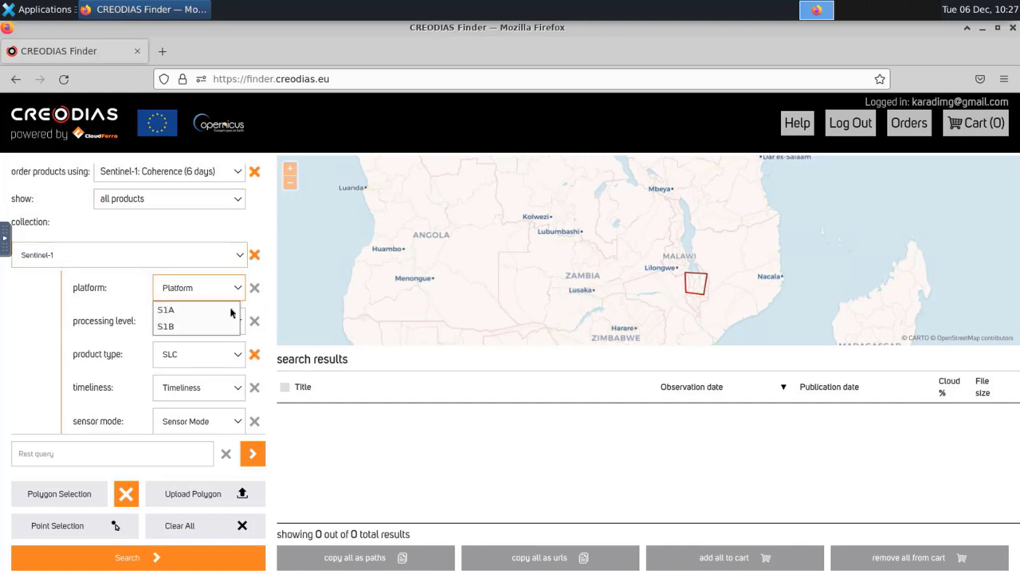
{"action": "left_click", "coordinate": [33, 317]}
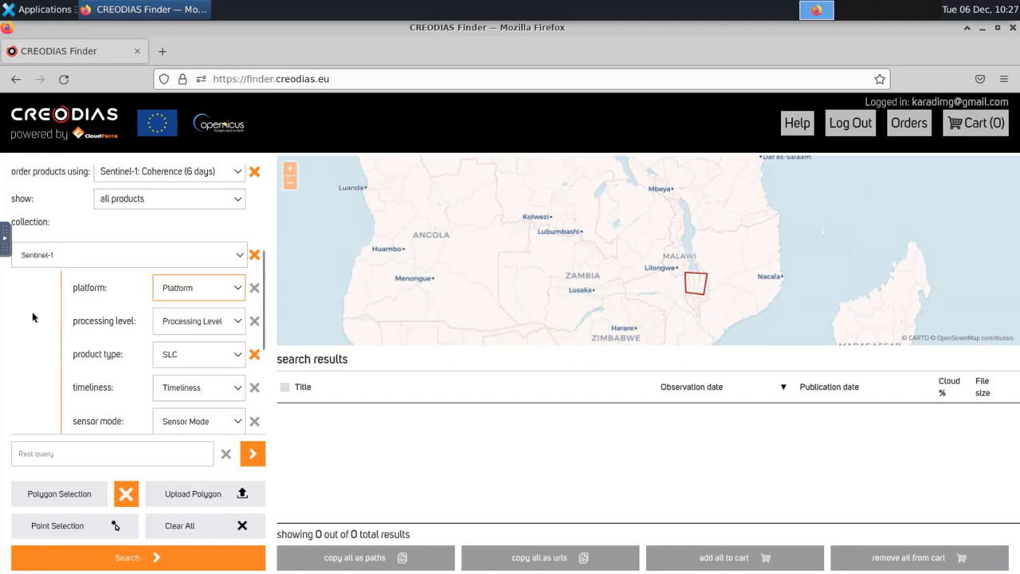
{"action": "left_click", "coordinate": [231, 327]}
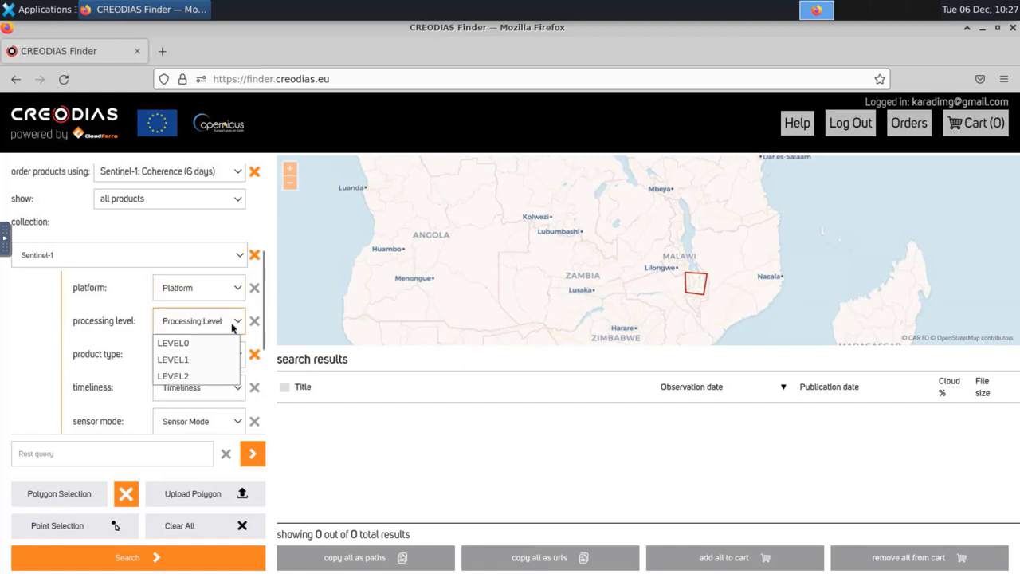
{"action": "left_click", "coordinate": [212, 361]}
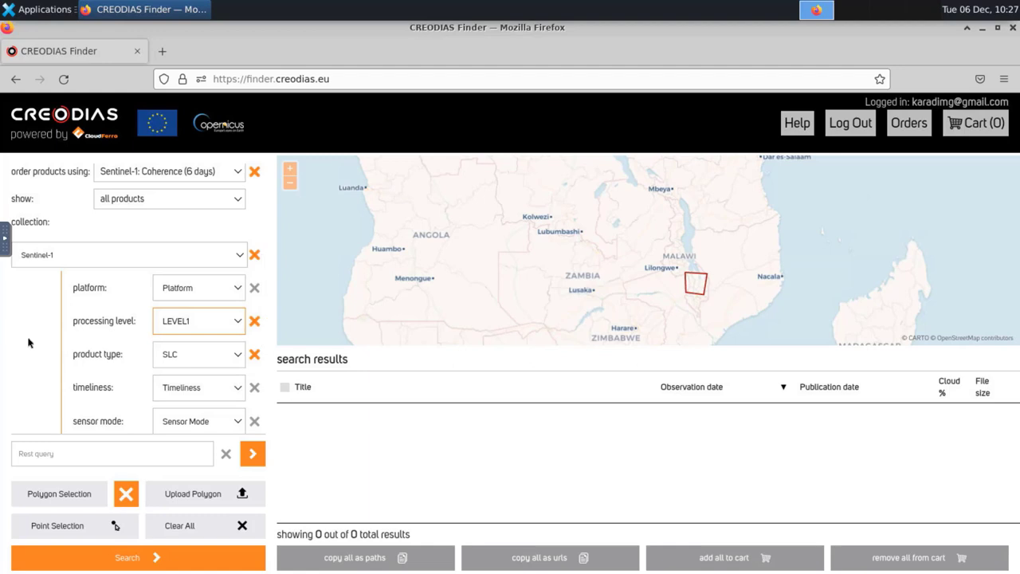
{"action": "left_click", "coordinate": [236, 360]}
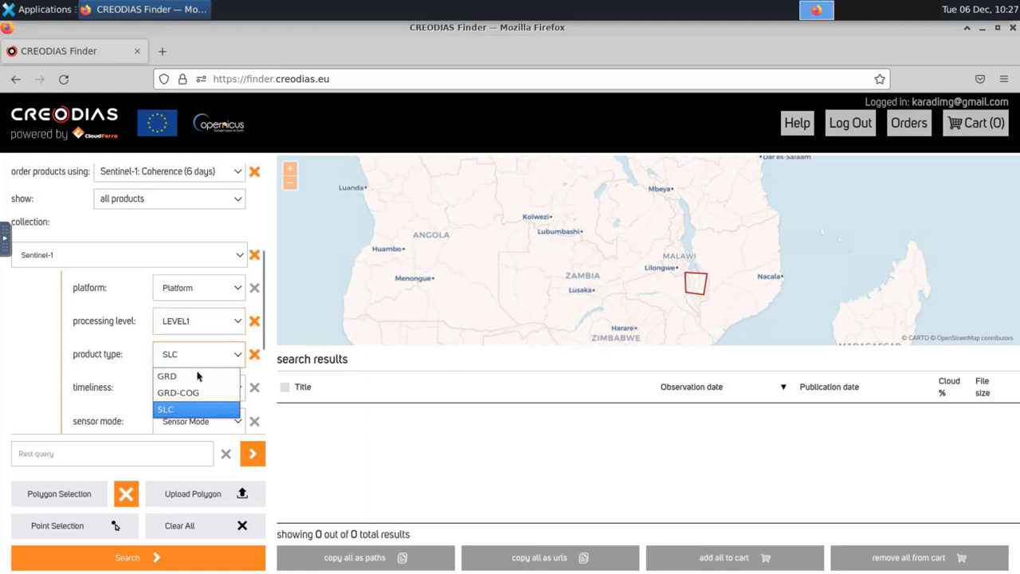
{"action": "left_click", "coordinate": [193, 376]}
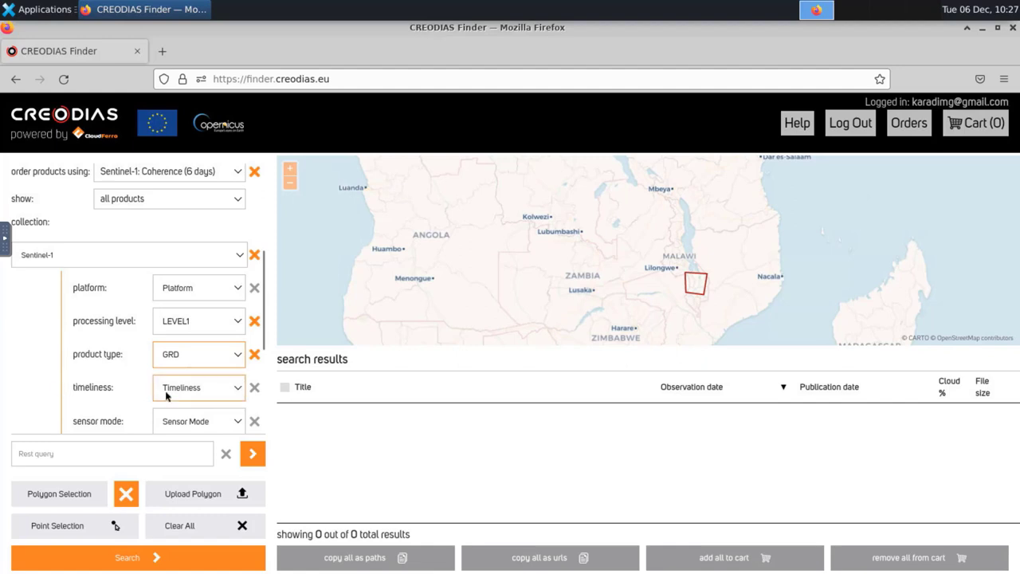
Set the Sentinel-1 sensor mode to IW
{"action": "scroll", "coordinate": [165, 391], "scroll_direction": "down", "scroll_amount": 2}
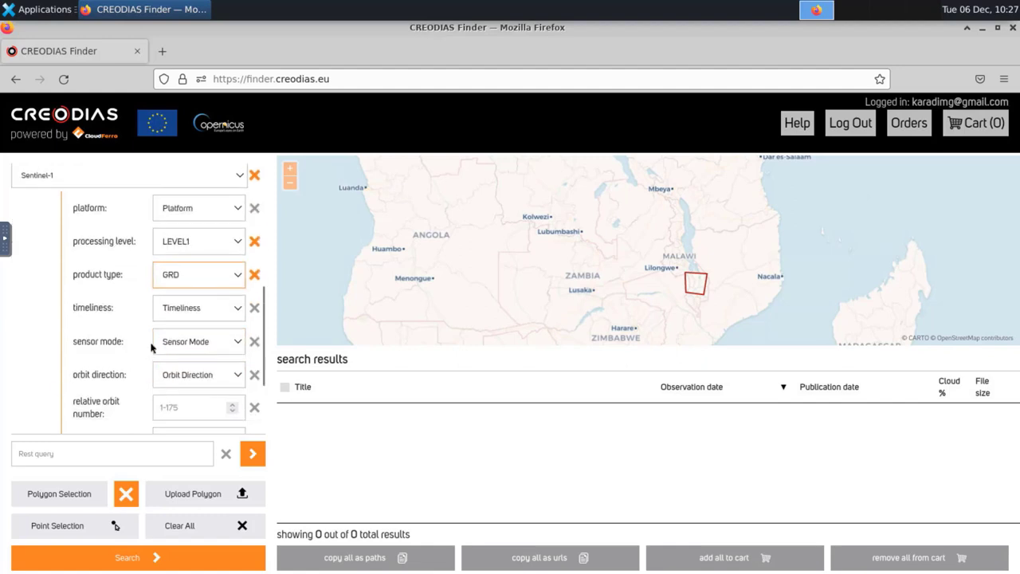
{"action": "scroll", "coordinate": [152, 347], "scroll_direction": "down", "scroll_amount": 2}
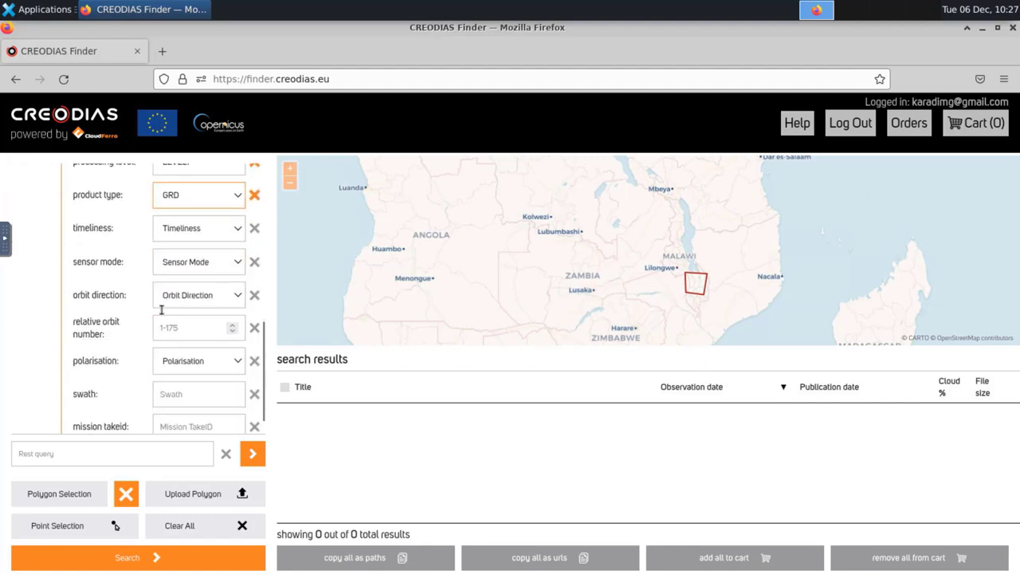
{"action": "left_click", "coordinate": [236, 267]}
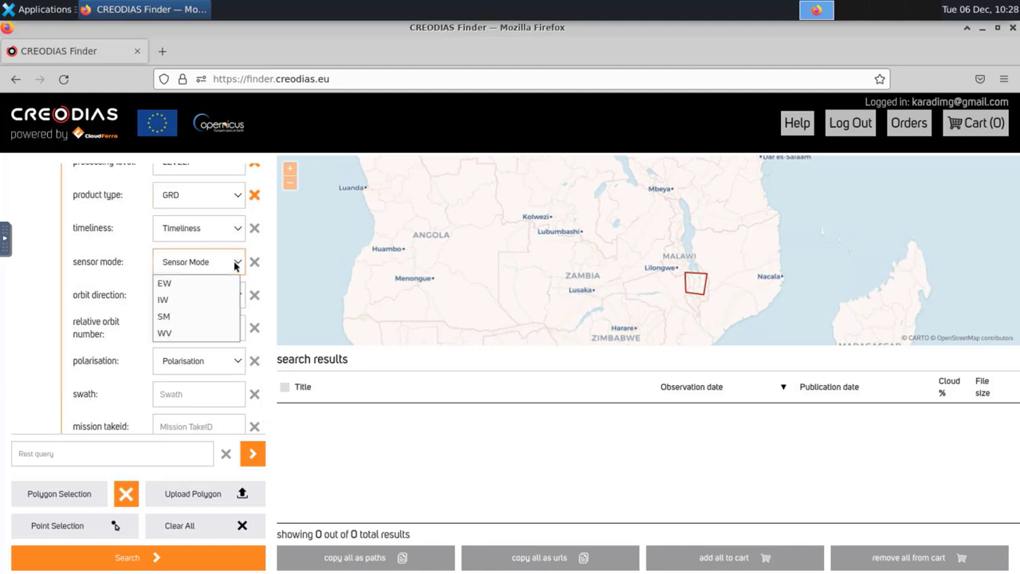
{"action": "left_click", "coordinate": [204, 304]}
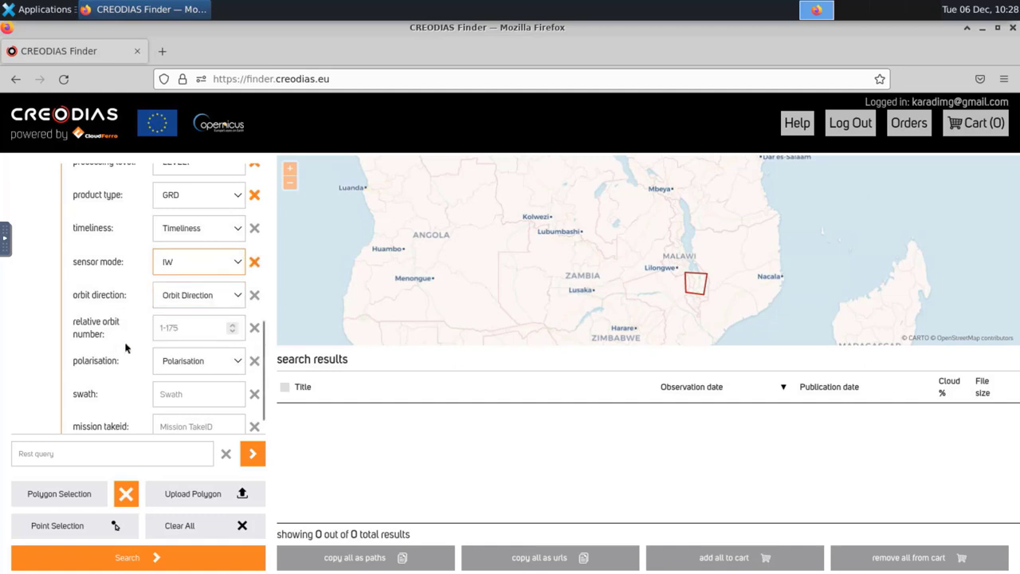
Leave the orbit direction unspecified and set the relative orbit number to 6
{"action": "left_click", "coordinate": [236, 297]}
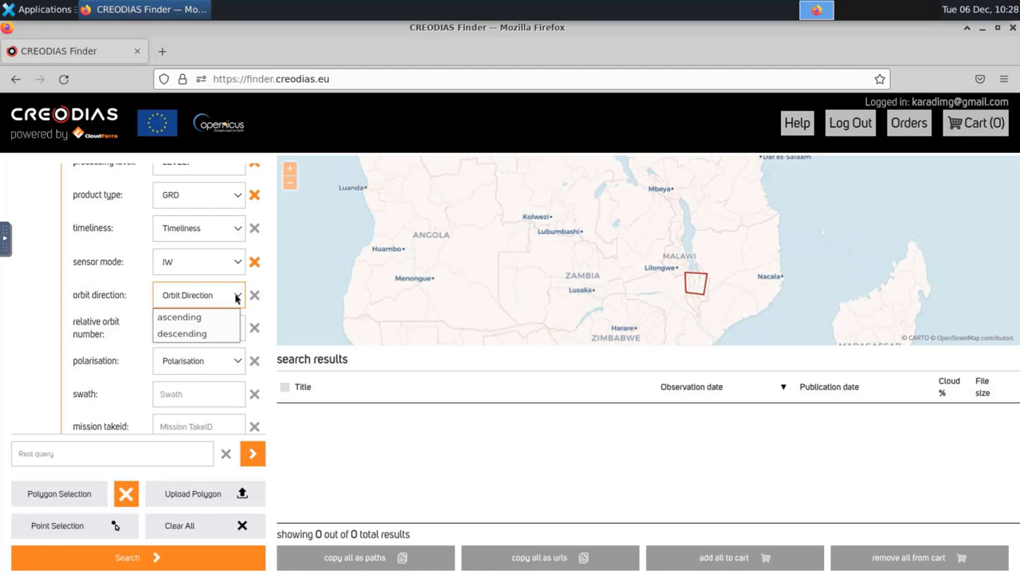
{"action": "left_click", "coordinate": [126, 328]}
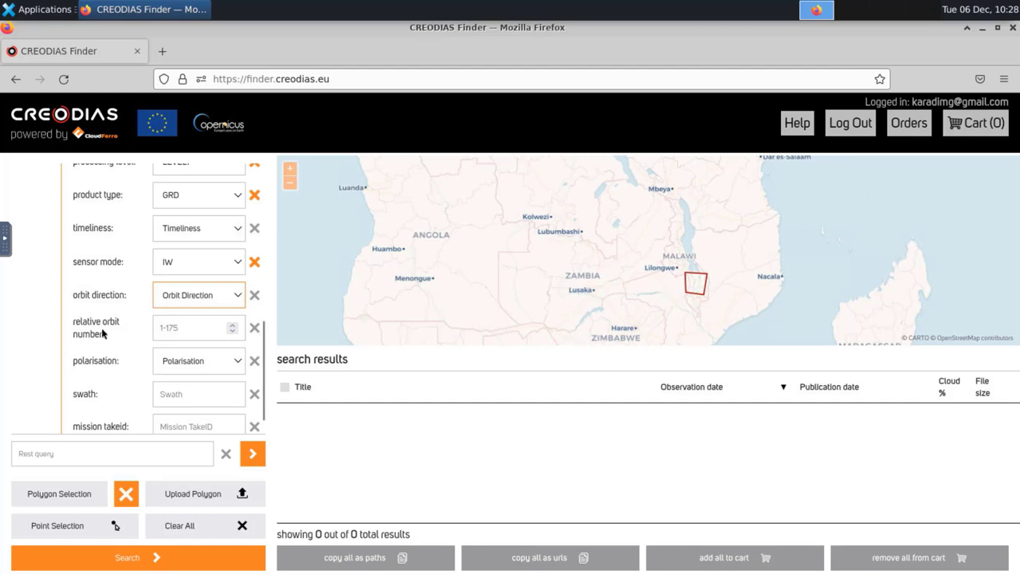
{"action": "left_click", "coordinate": [189, 333]}
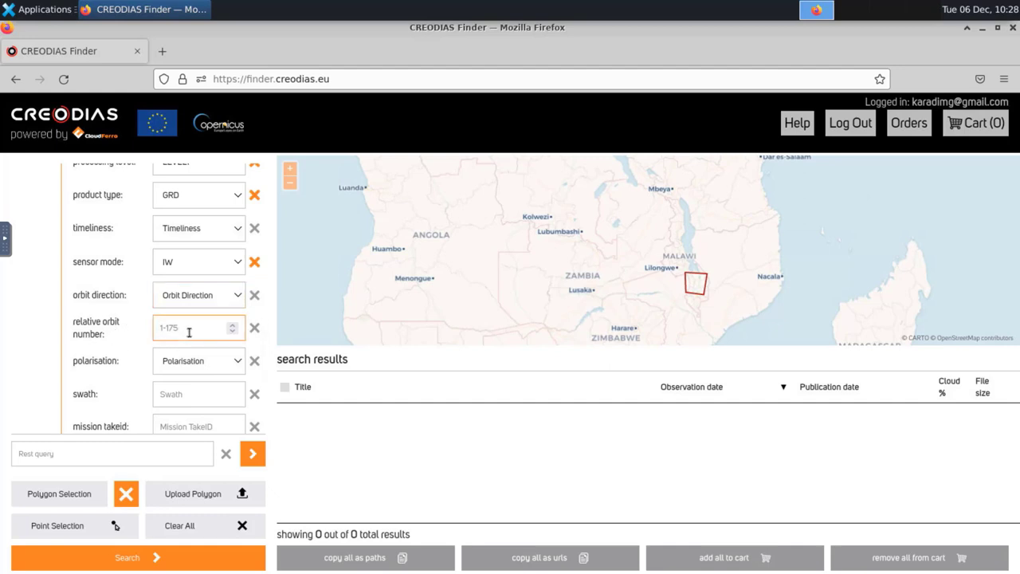
{"action": "type", "text": "6"}
{"action": "scroll", "coordinate": [188, 355], "scroll_direction": "down", "scroll_amount": 1}
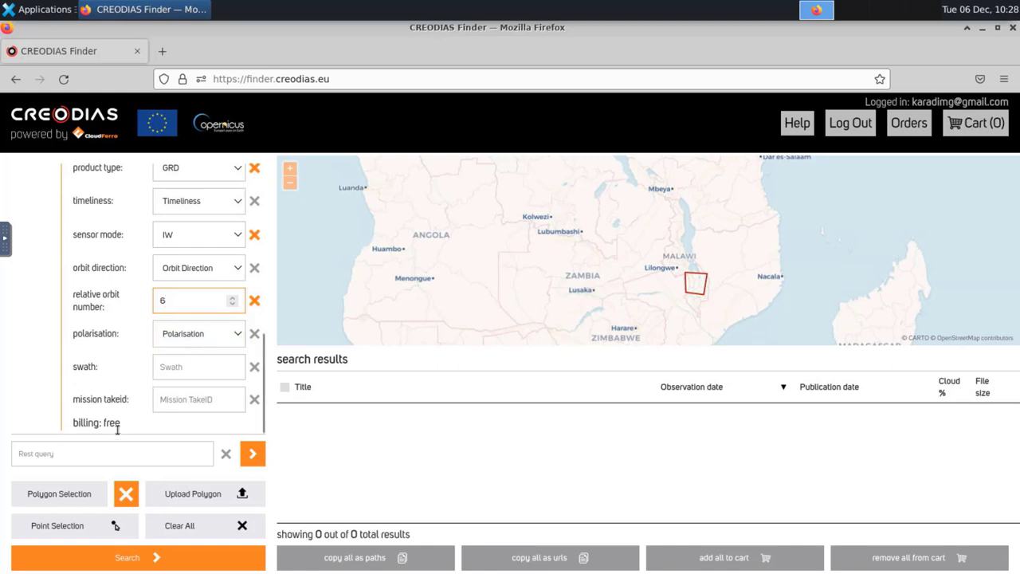
Run the product search, then select the S1A_IW_GRDH_1SSV product of 2014-12-29 and open its details
{"action": "left_click", "coordinate": [134, 560]}
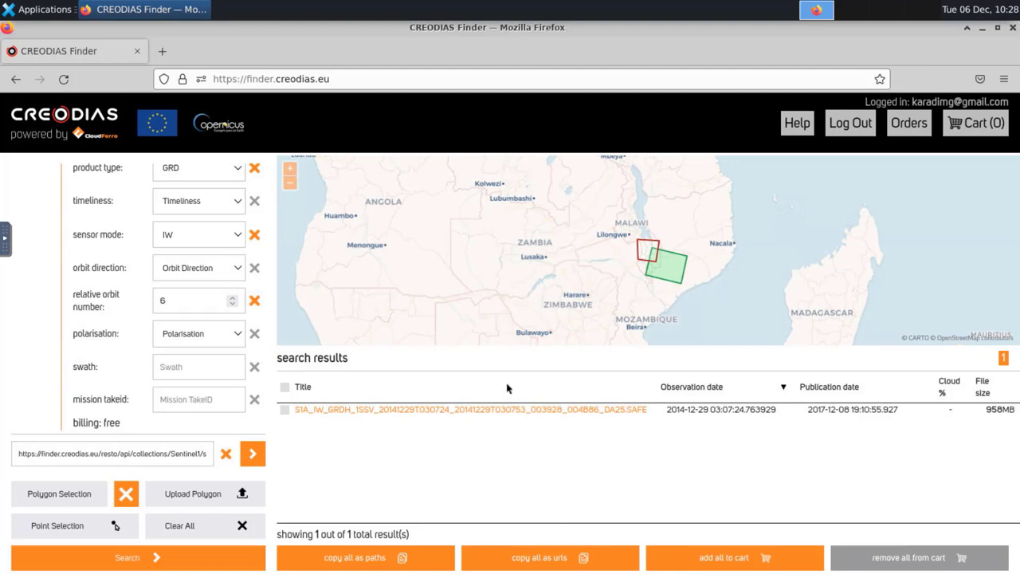
{"action": "left_click", "coordinate": [285, 410]}
{"action": "left_click", "coordinate": [303, 410]}
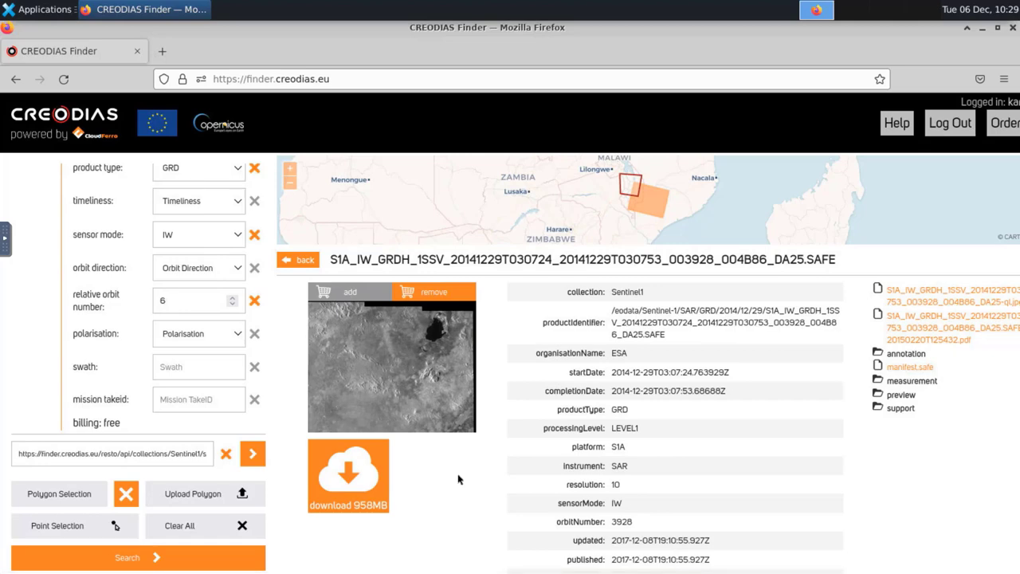
Log out of CREODIAS Finder and accept erasing the cart
{"action": "left_click", "coordinate": [951, 130]}
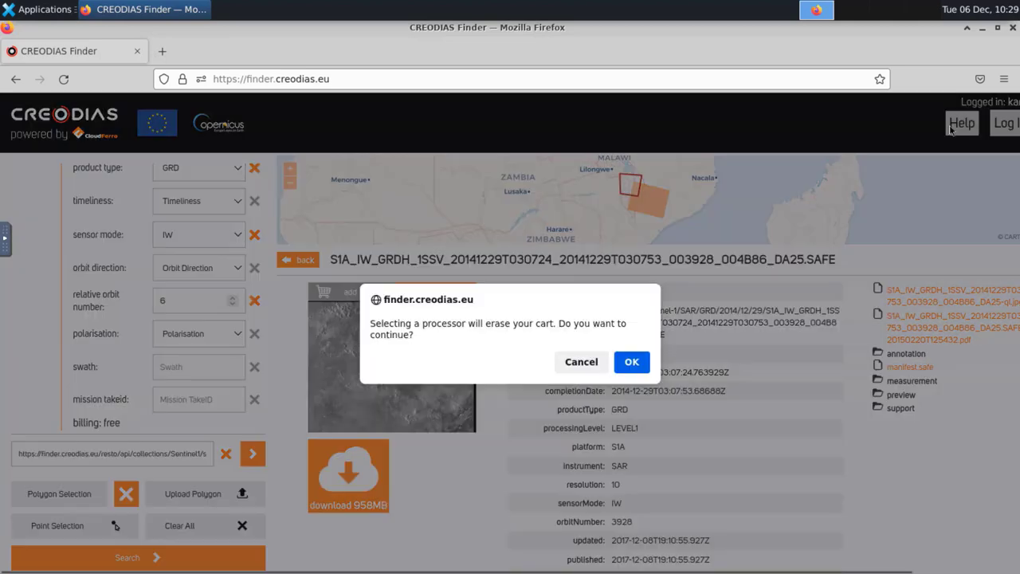
{"action": "left_click", "coordinate": [636, 363]}
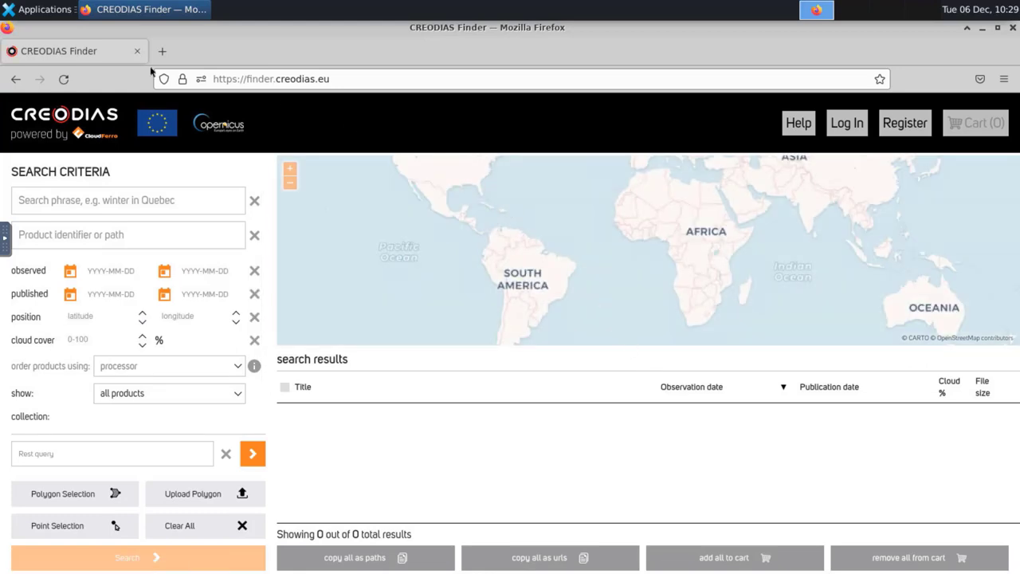
Open the Copernicus Open Access Hub in a new browser tab and log in with the saved account credentials
{"action": "left_click", "coordinate": [162, 52]}
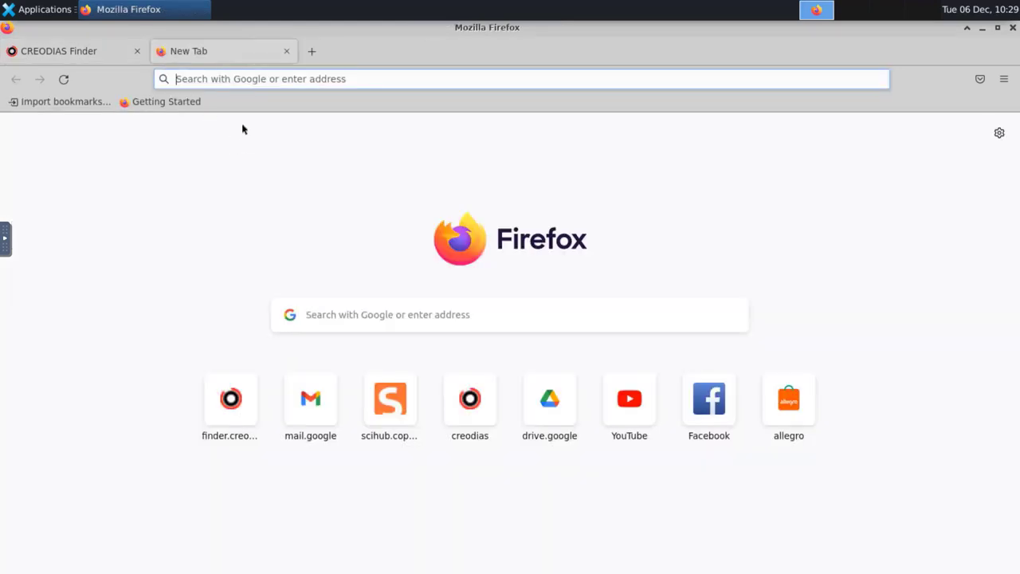
{"action": "left_click", "coordinate": [412, 394]}
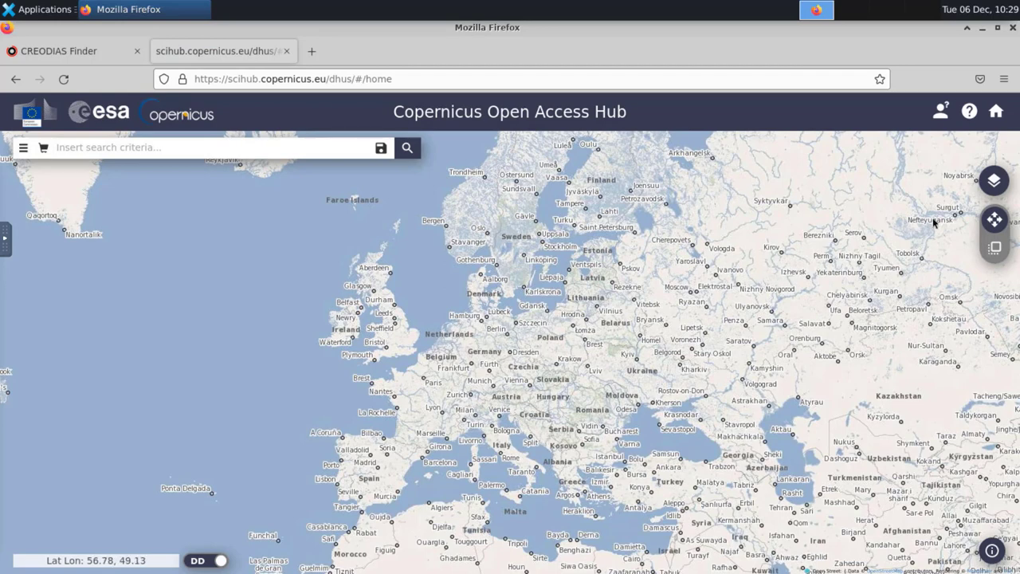
{"action": "left_click", "coordinate": [945, 114]}
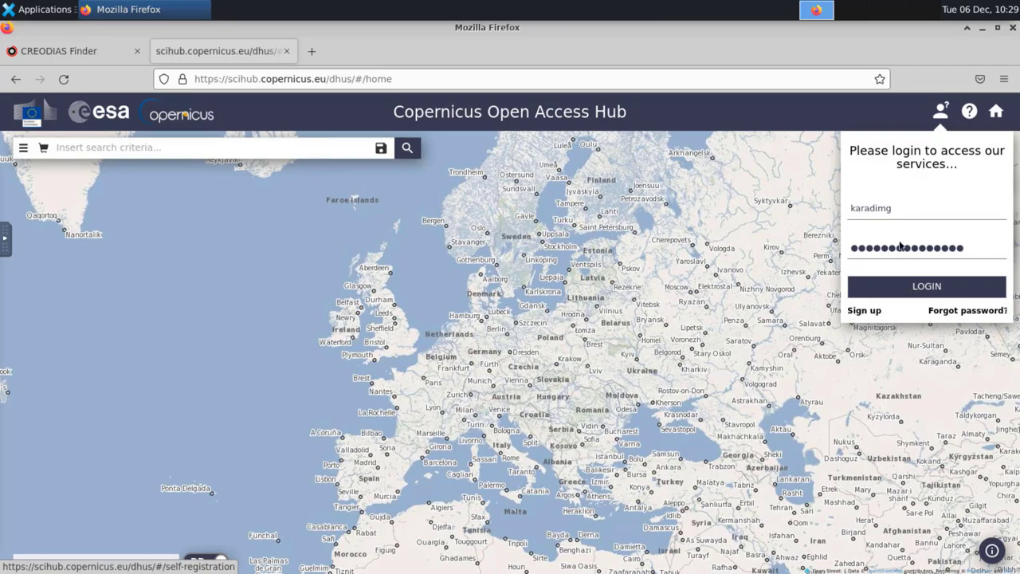
{"action": "left_click", "coordinate": [930, 292]}
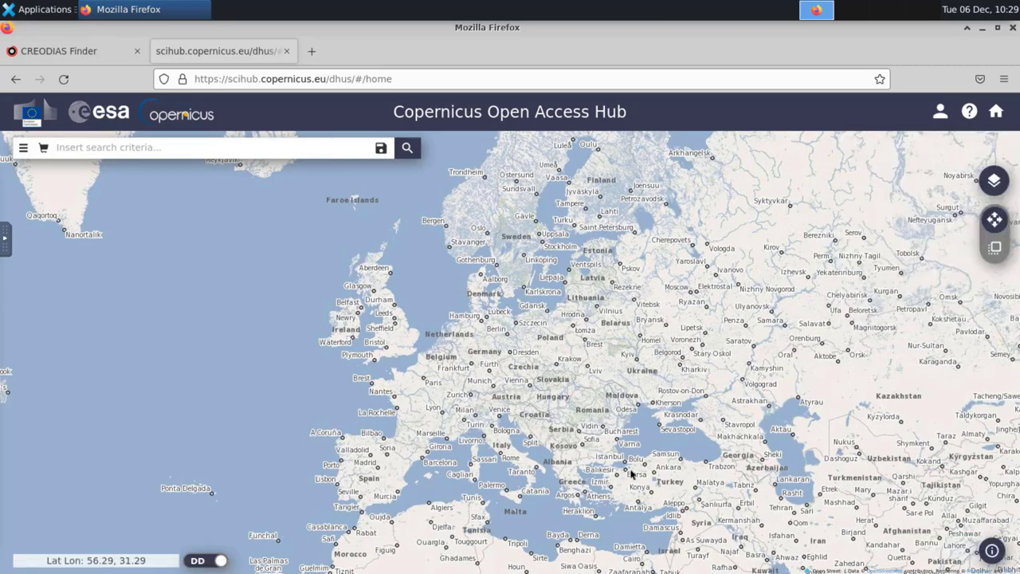
Draw a rectangular search area on the map over southern Malawi, from the south end of Lake Malawi down to Zomba
{"action": "left_click_drag", "start_coordinate": [630, 471], "coordinate": [644, 253]}
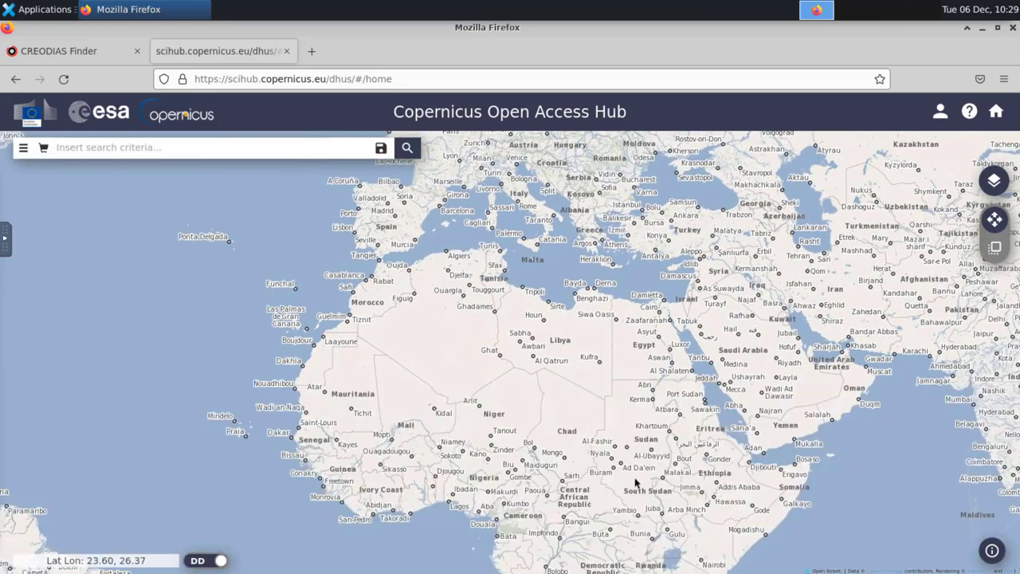
{"action": "left_click_drag", "start_coordinate": [637, 481], "coordinate": [550, 280]}
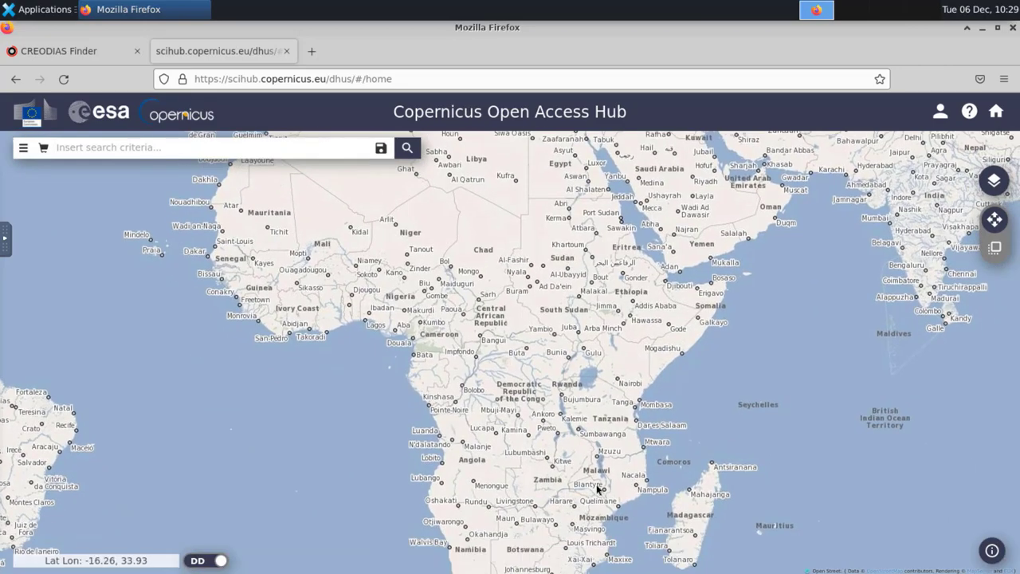
{"action": "scroll", "coordinate": [600, 488], "scroll_direction": "up", "scroll_amount": 1}
{"action": "scroll", "coordinate": [608, 464], "scroll_direction": "up", "scroll_amount": 1}
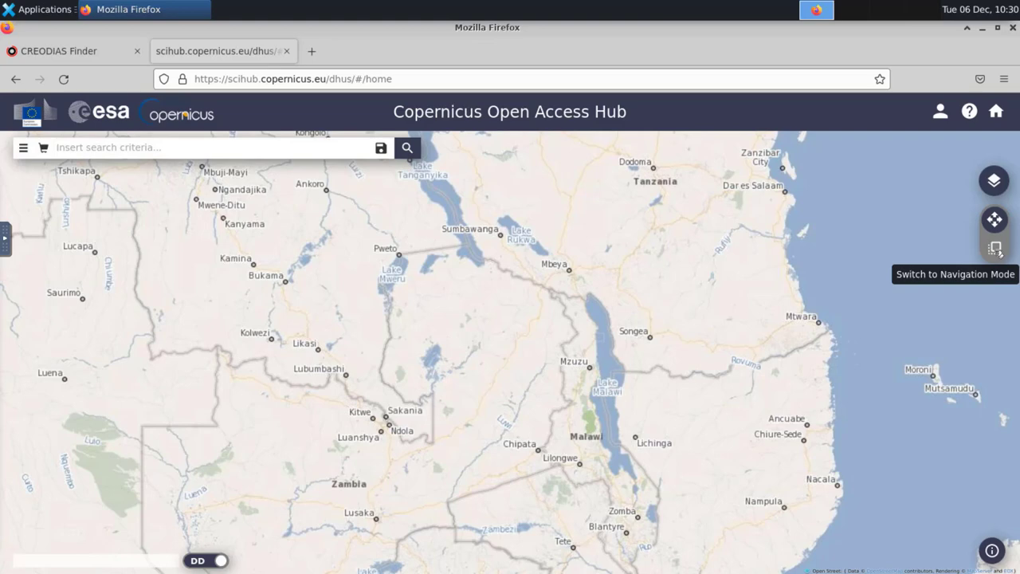
{"action": "left_click", "coordinate": [997, 248]}
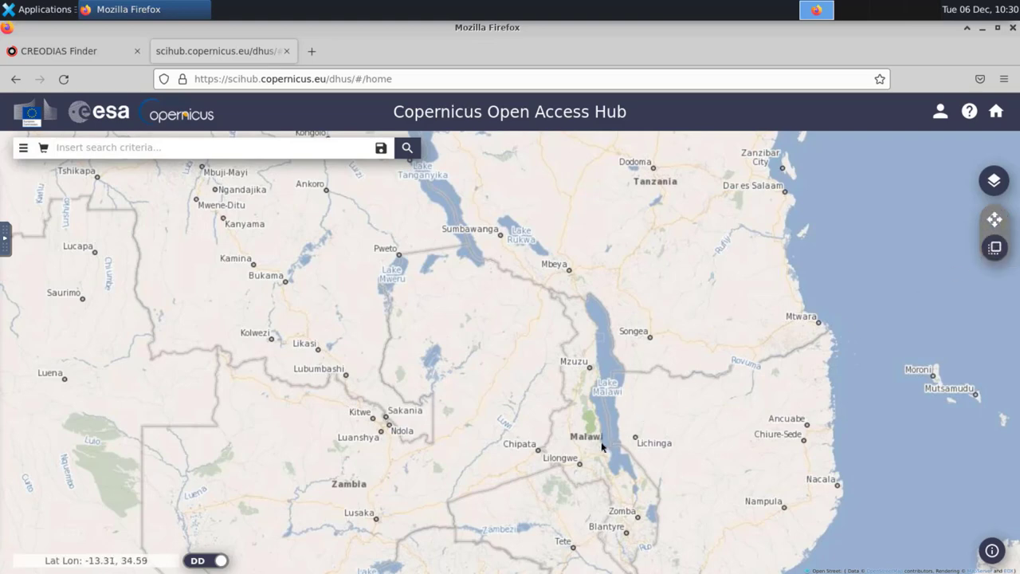
{"action": "left_click_drag", "start_coordinate": [593, 449], "coordinate": [656, 513]}
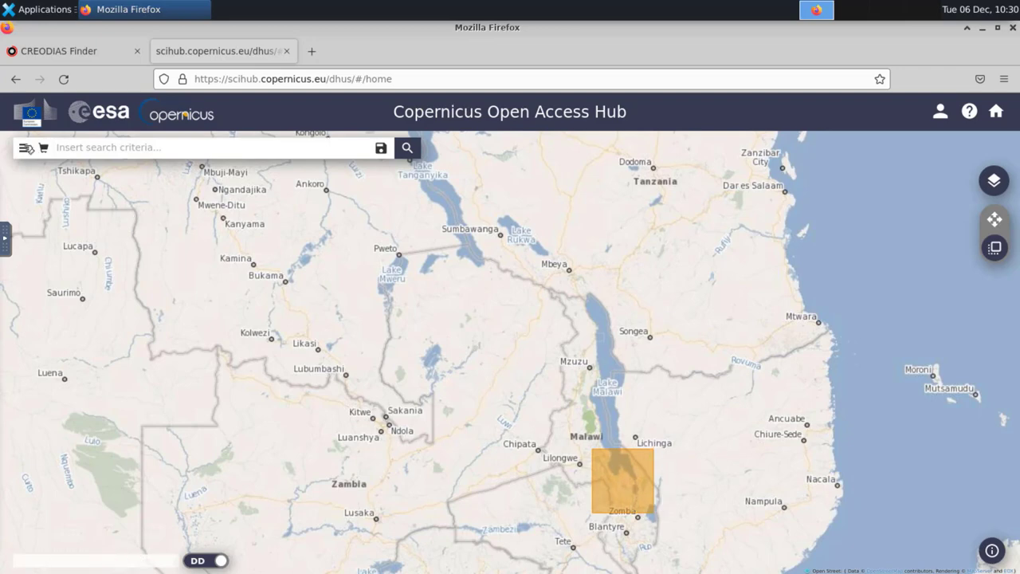
Open the advanced search options and look at the start and end date pickers of the sensing period
{"action": "left_click", "coordinate": [26, 149]}
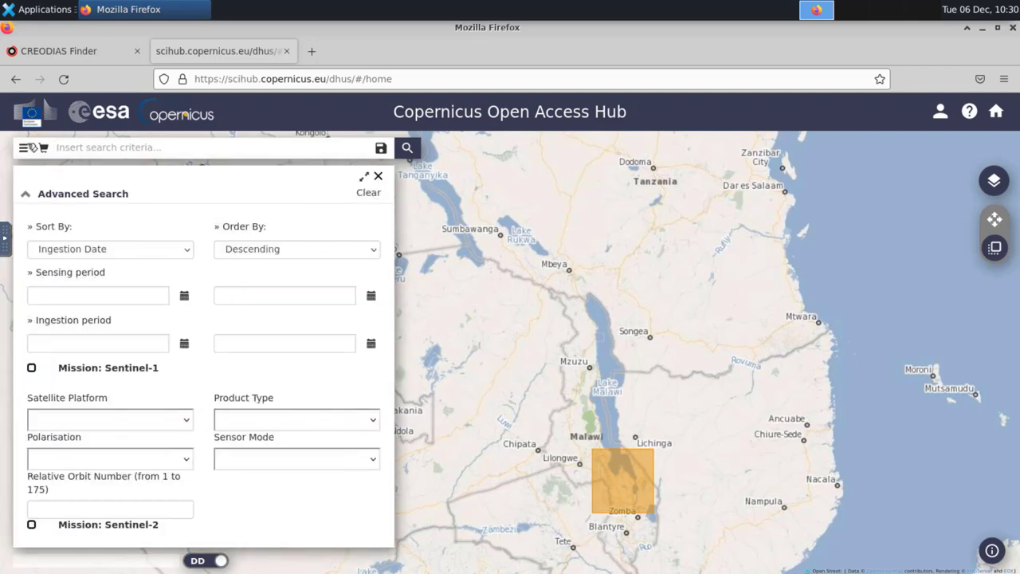
{"action": "left_click", "coordinate": [126, 296]}
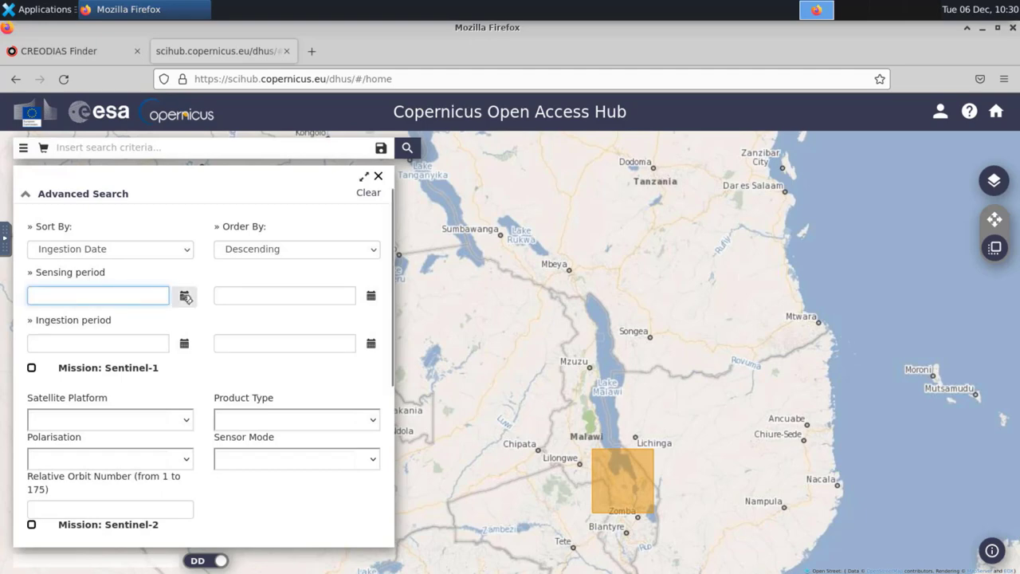
{"action": "left_click", "coordinate": [184, 295]}
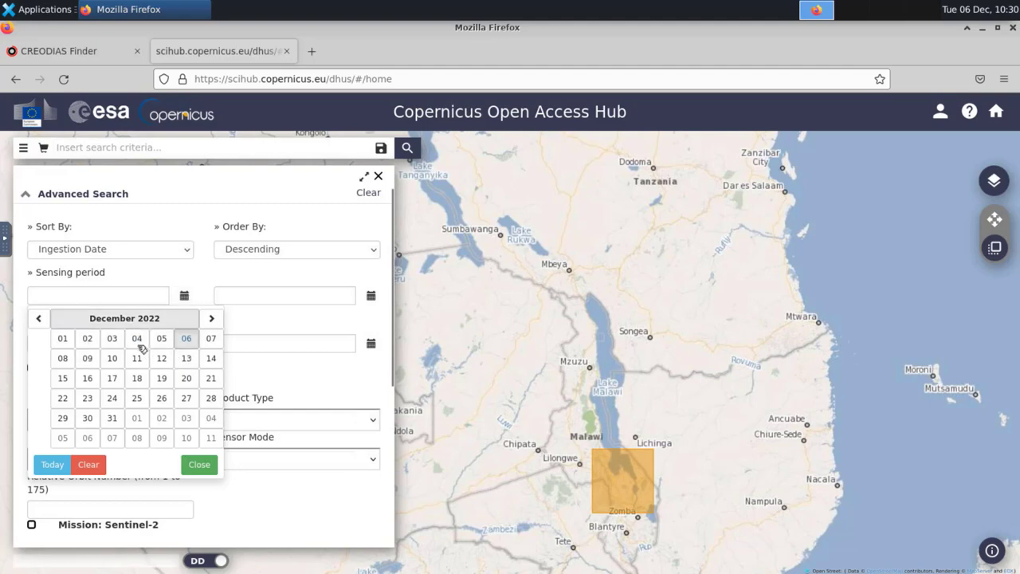
{"action": "left_click", "coordinate": [186, 296]}
{"action": "left_click", "coordinate": [372, 297]}
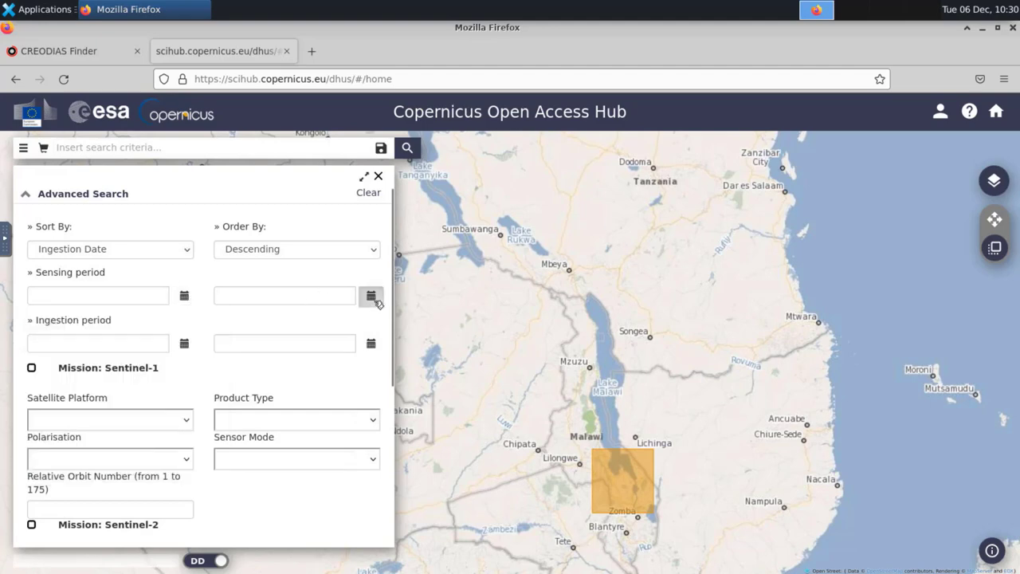
{"action": "left_click", "coordinate": [373, 298]}
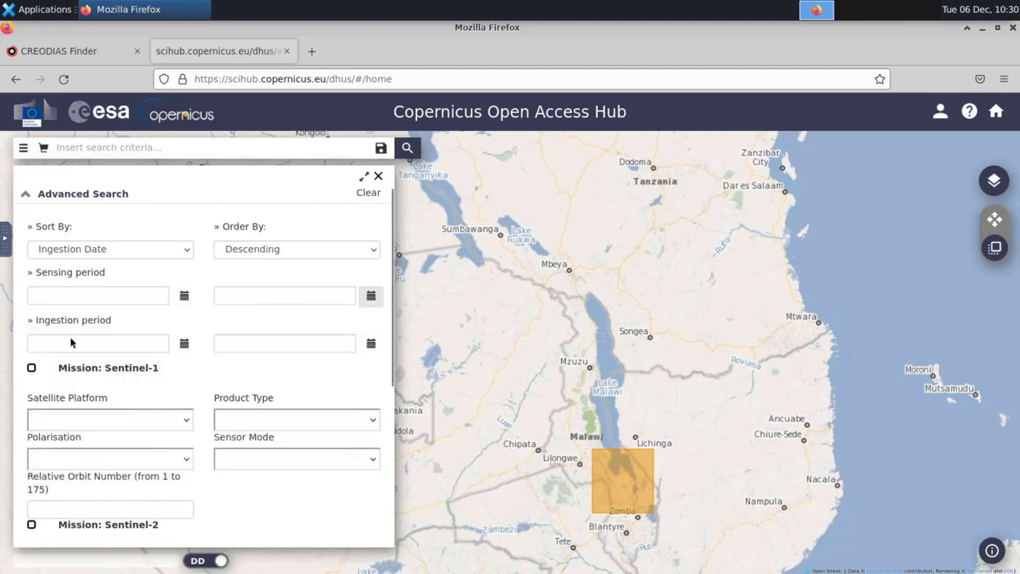
Enable the Sentinel-1 mission filter and review its satellite platform, product type, sensor mode and relative orbit number options
{"action": "left_click", "coordinate": [32, 369]}
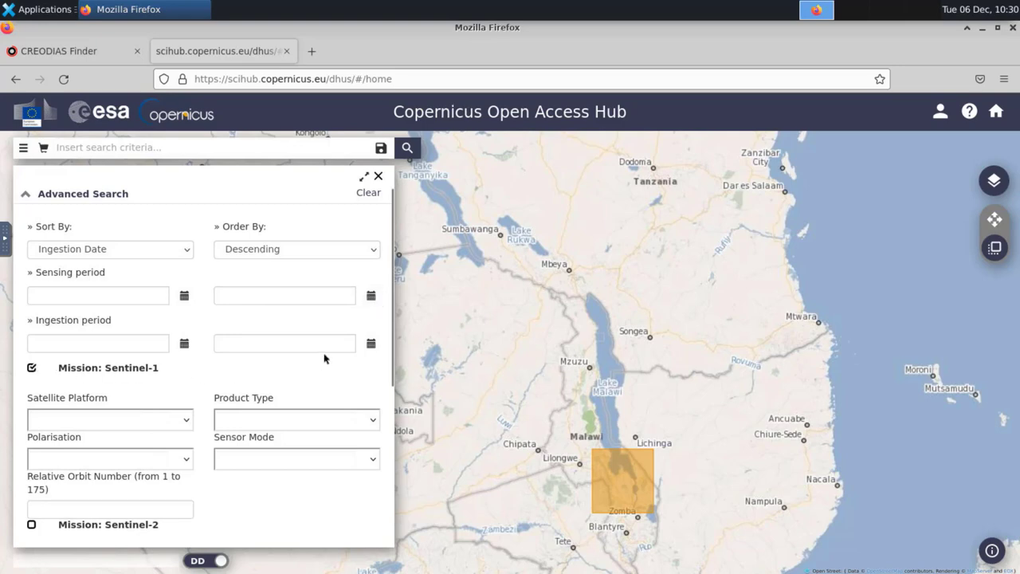
{"action": "scroll", "coordinate": [323, 359], "scroll_direction": "down", "scroll_amount": 2}
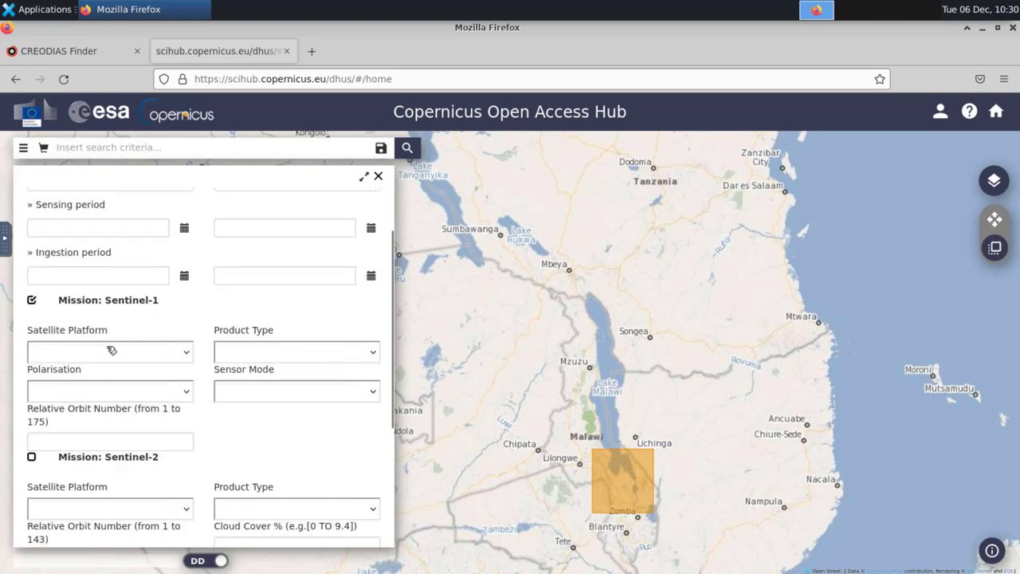
{"action": "left_click", "coordinate": [189, 352]}
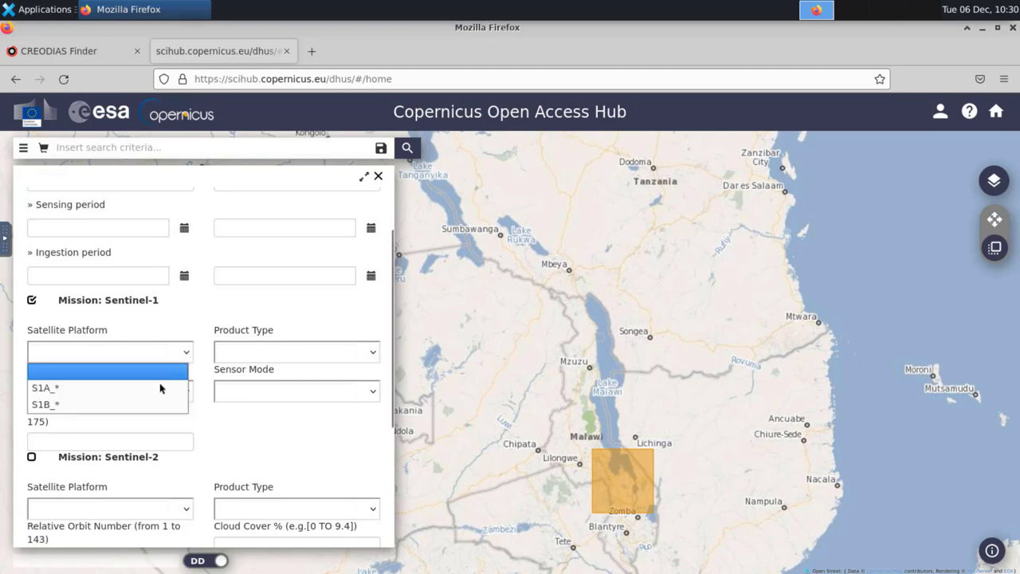
{"action": "left_click", "coordinate": [377, 355]}
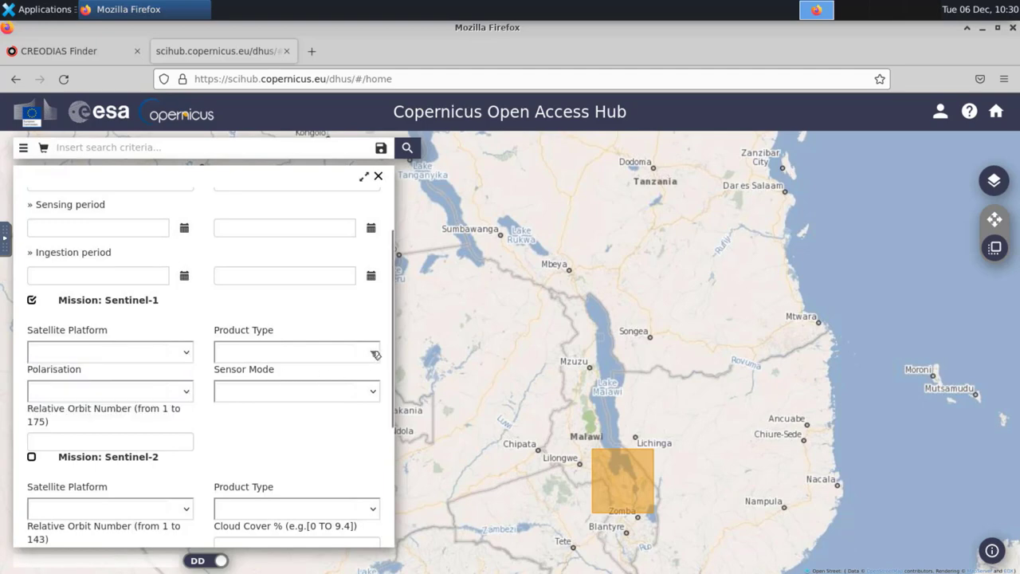
{"action": "left_click", "coordinate": [376, 355]}
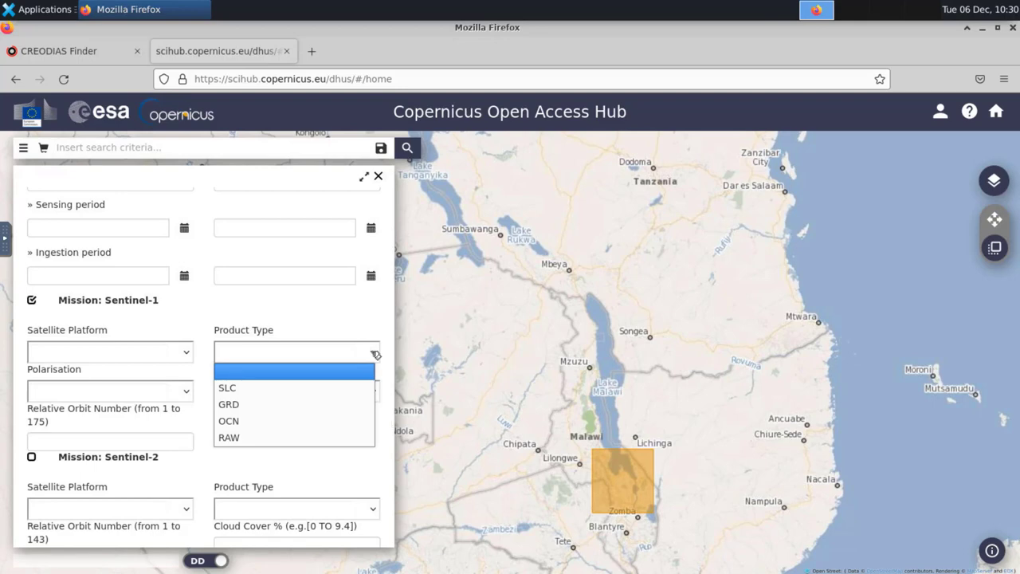
{"action": "left_click", "coordinate": [376, 354]}
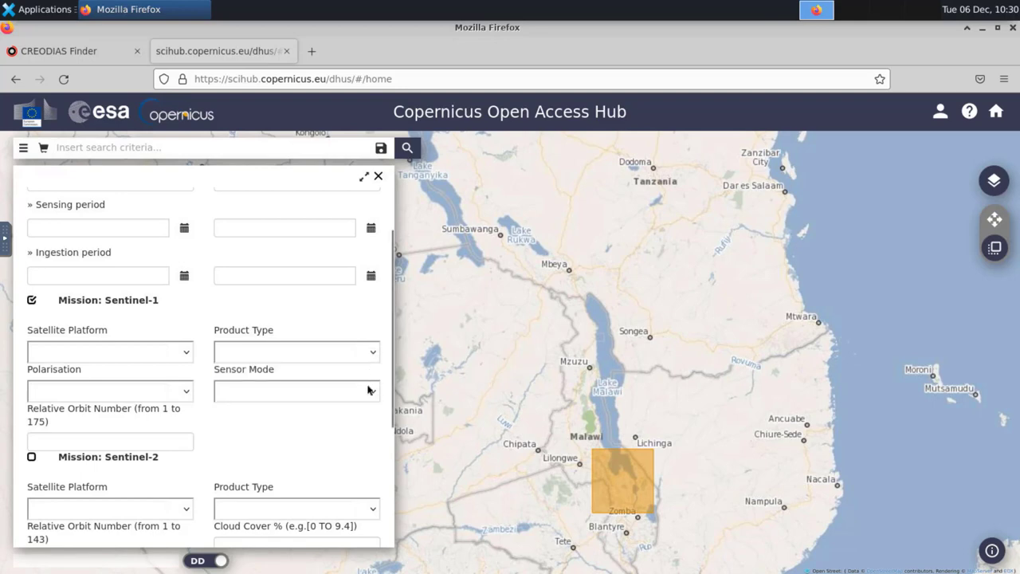
{"action": "left_click", "coordinate": [373, 392]}
{"action": "left_click", "coordinate": [373, 393]}
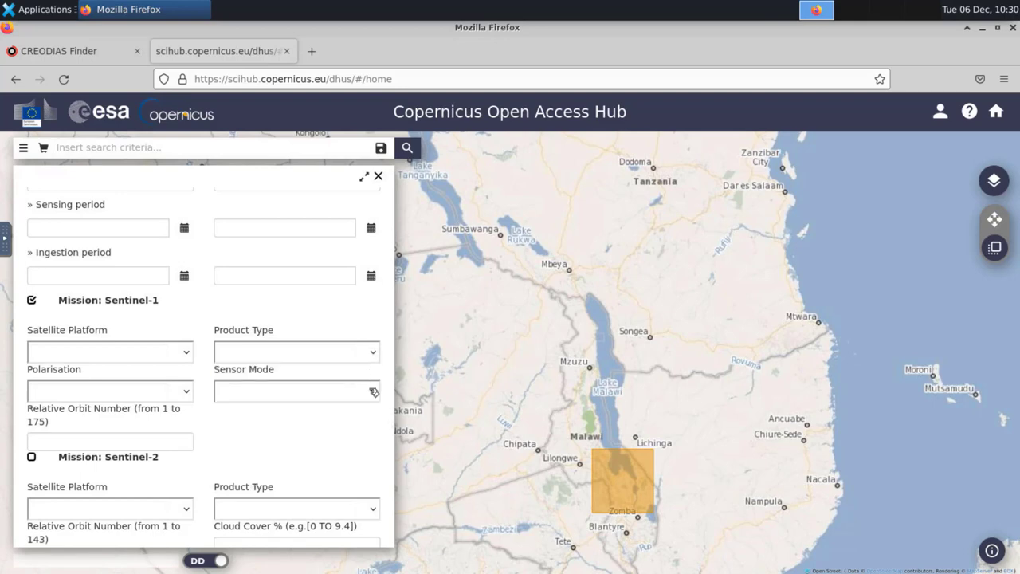
{"action": "left_click", "coordinate": [127, 443]}
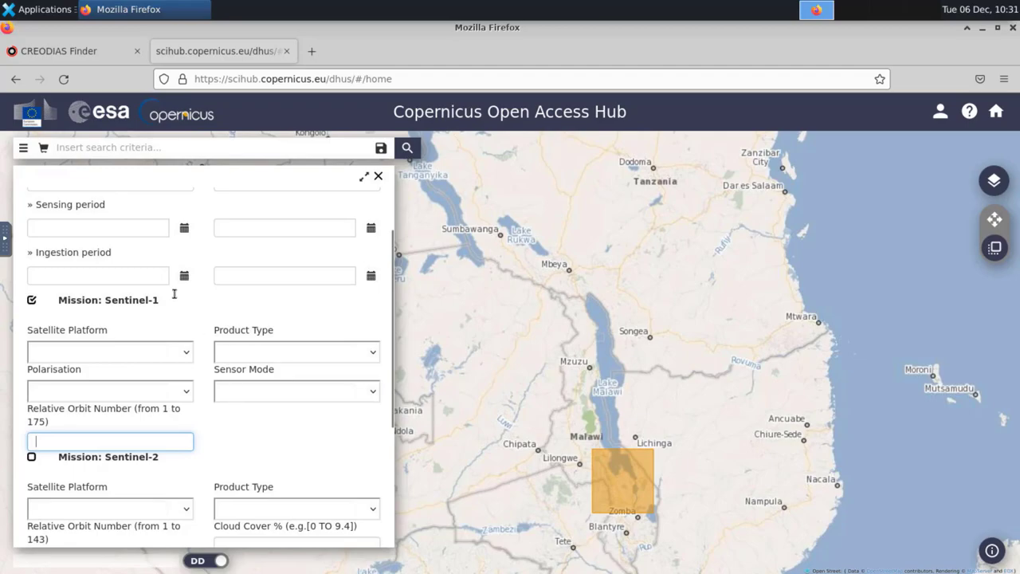
Minimize the browser and open the Original folder inside Flood Mapping with Sentinel 1 in the home directory
{"action": "left_click", "coordinate": [124, 17]}
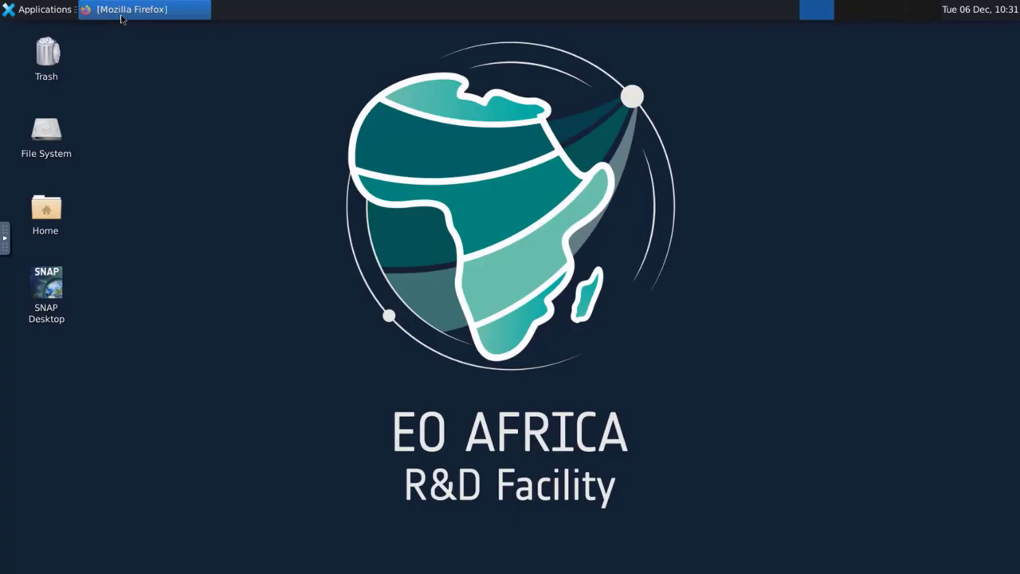
{"action": "double_click", "coordinate": [47, 209]}
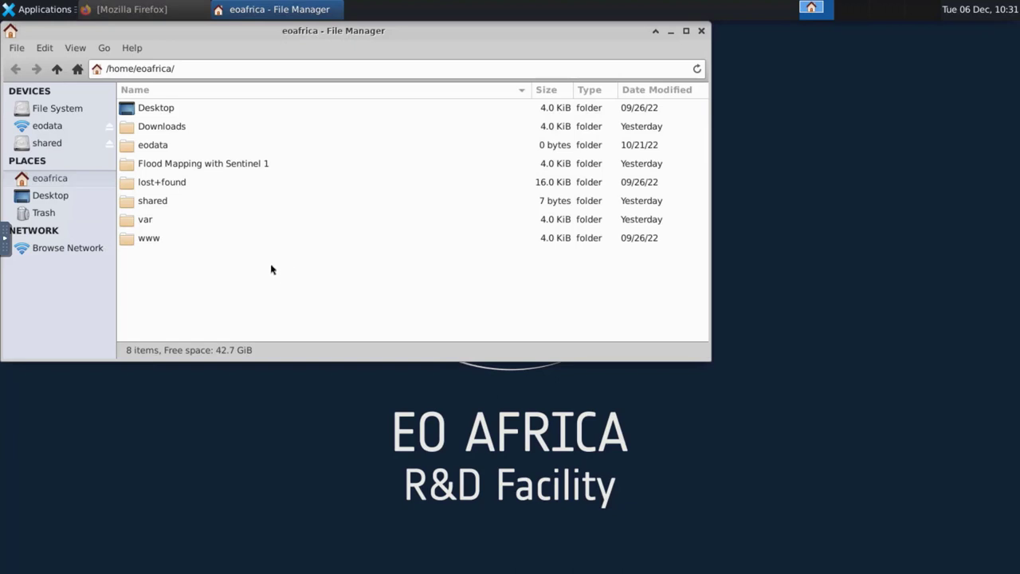
{"action": "double_click", "coordinate": [214, 166]}
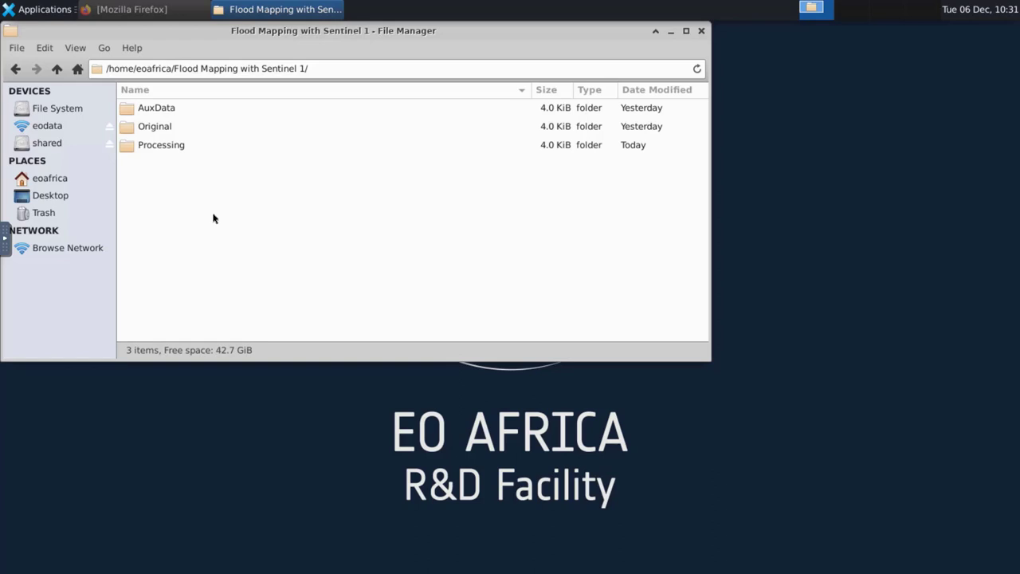
{"action": "double_click", "coordinate": [167, 132]}
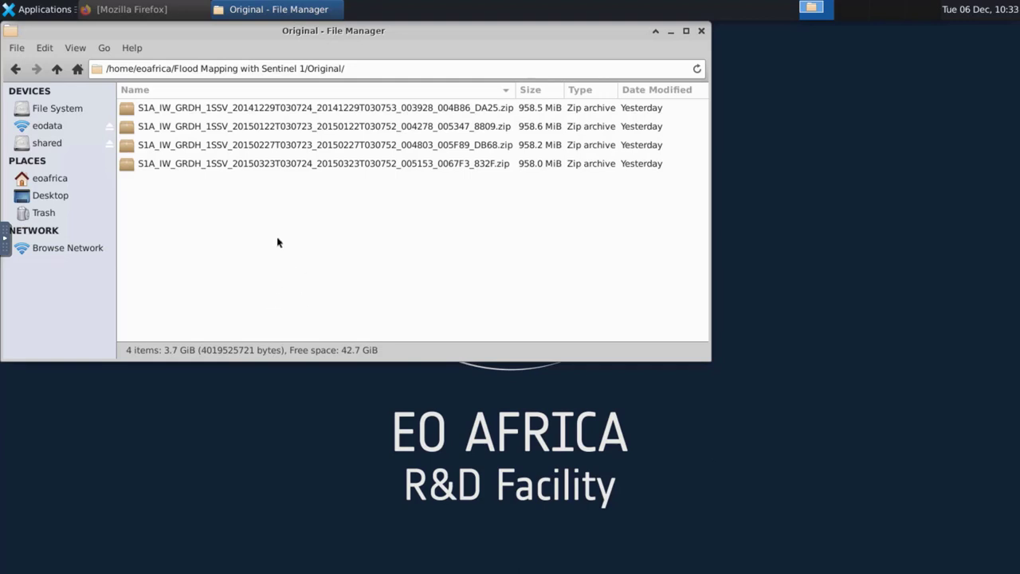
Copy the name of the 2014-12-29 S1A_IW_GRDH_1SSV archive without its zip extension, leaving the file unrenamed
{"action": "right_click", "coordinate": [308, 111]}
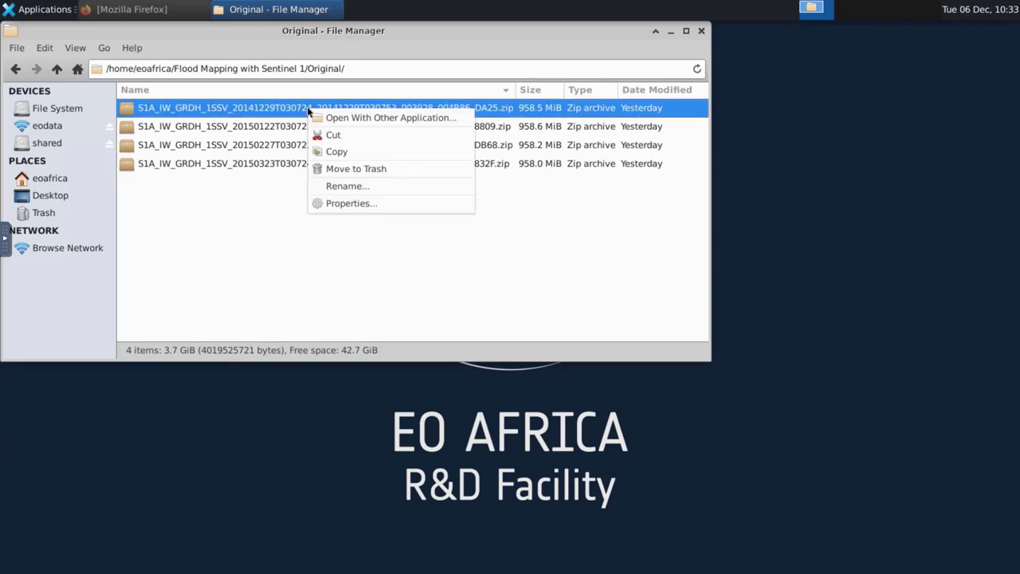
{"action": "left_click", "coordinate": [335, 206]}
{"action": "key", "text": "ctrl+c"}
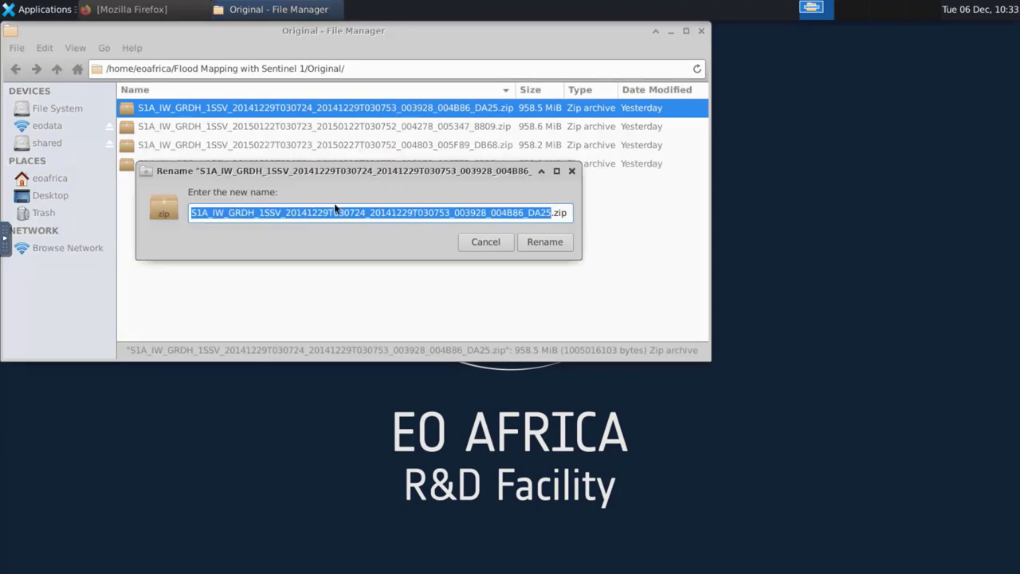
{"action": "left_click", "coordinate": [485, 242]}
{"action": "left_click", "coordinate": [439, 239]}
Switch back to Firefox and search the Copernicus Open Access Hub for the copied 2014-12-29 product name
{"action": "left_click", "coordinate": [150, 14]}
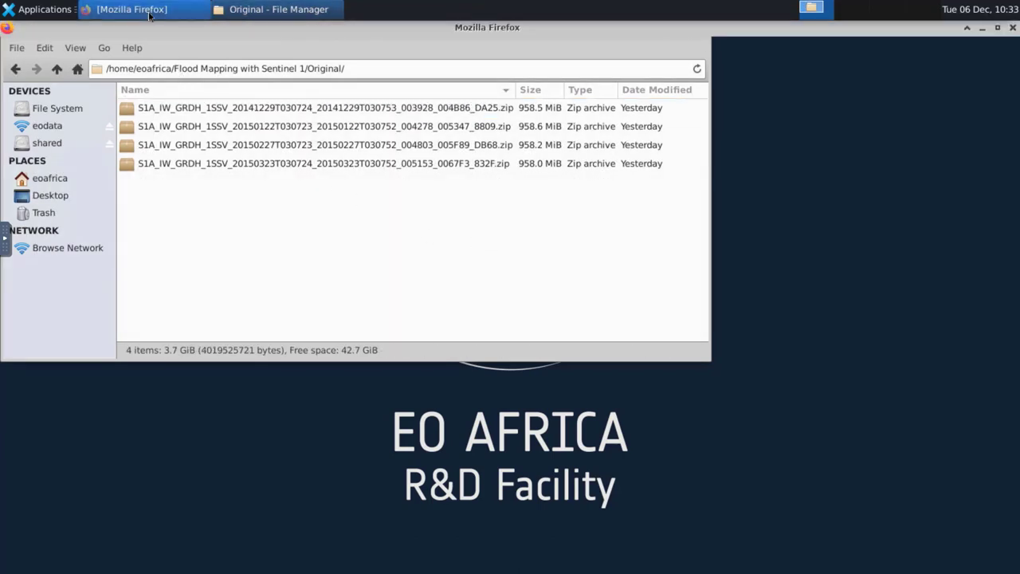
{"action": "left_click", "coordinate": [182, 146]}
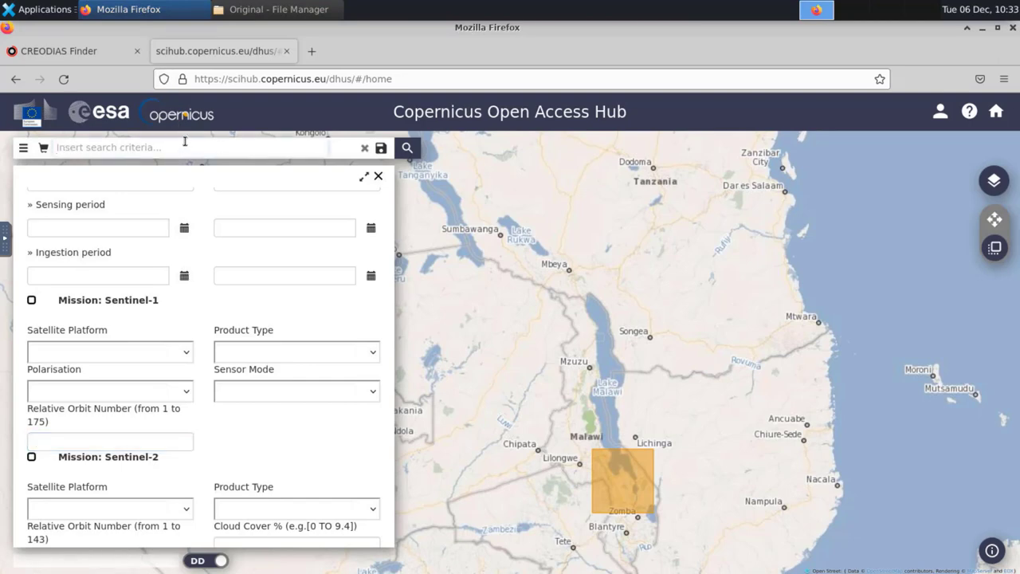
{"action": "key", "text": "ctrl+v"}
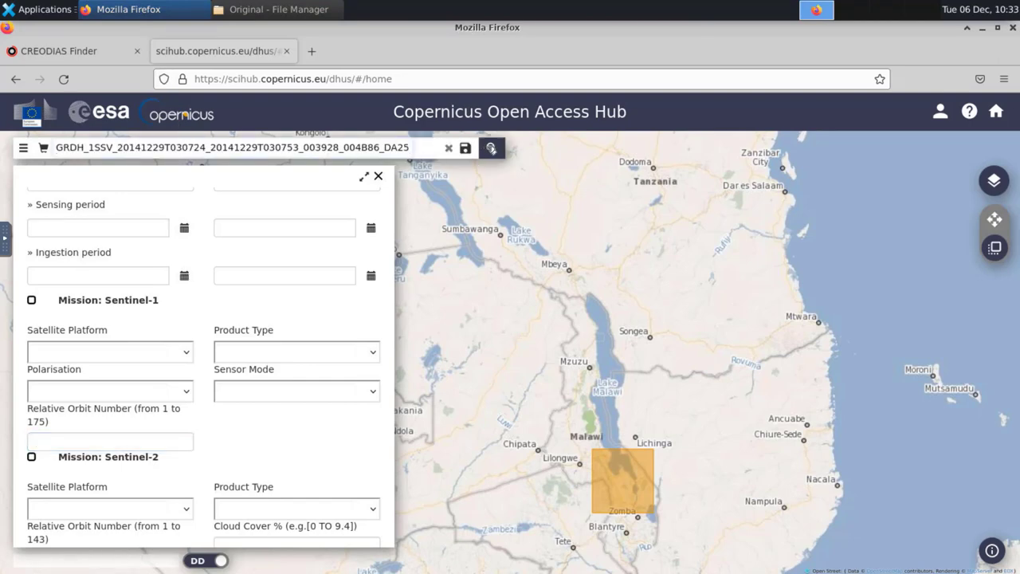
{"action": "left_click", "coordinate": [491, 148]}
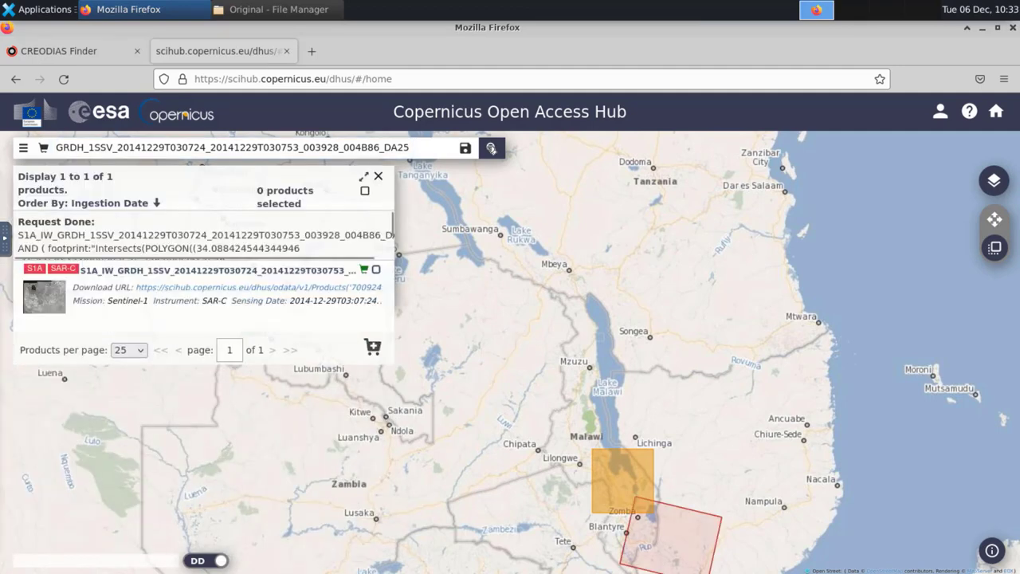
{"action": "mouse_move", "coordinate": [155, 276]}
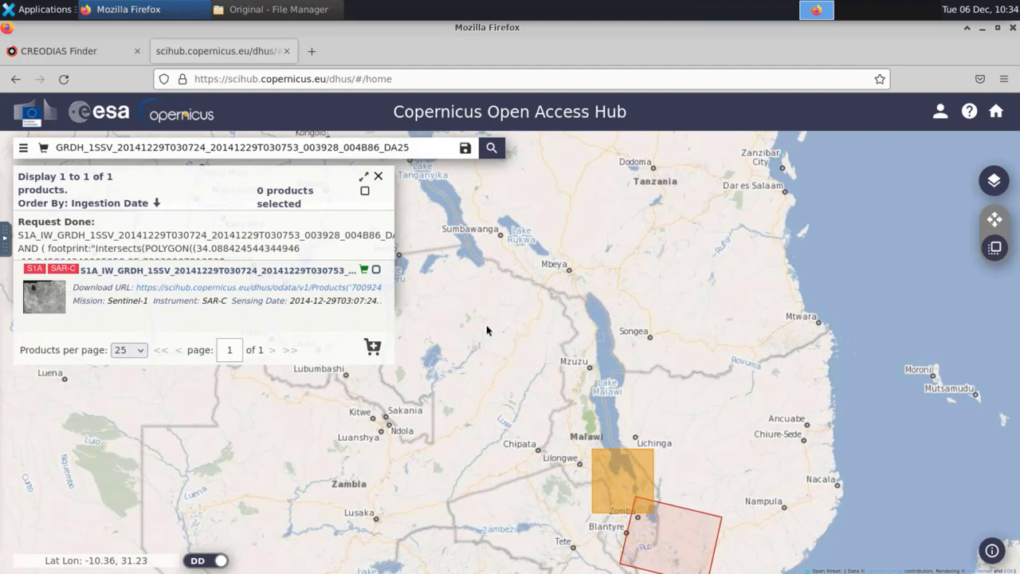
{"action": "mouse_move", "coordinate": [354, 312]}
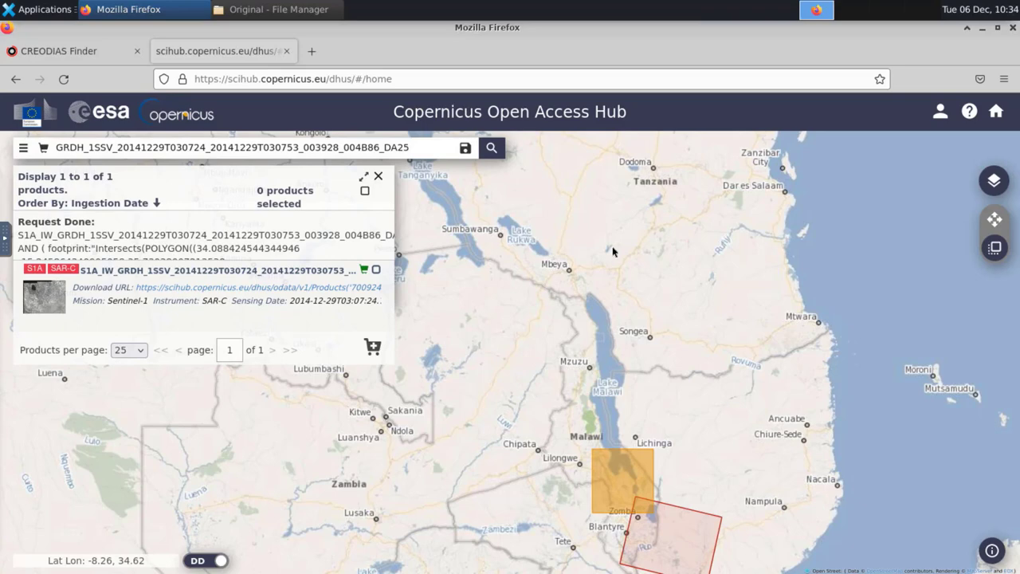
Bring up the file manager, close Firefox and move the Original folder window aside to uncover the desktop shortcuts
{"action": "left_click", "coordinate": [281, 11]}
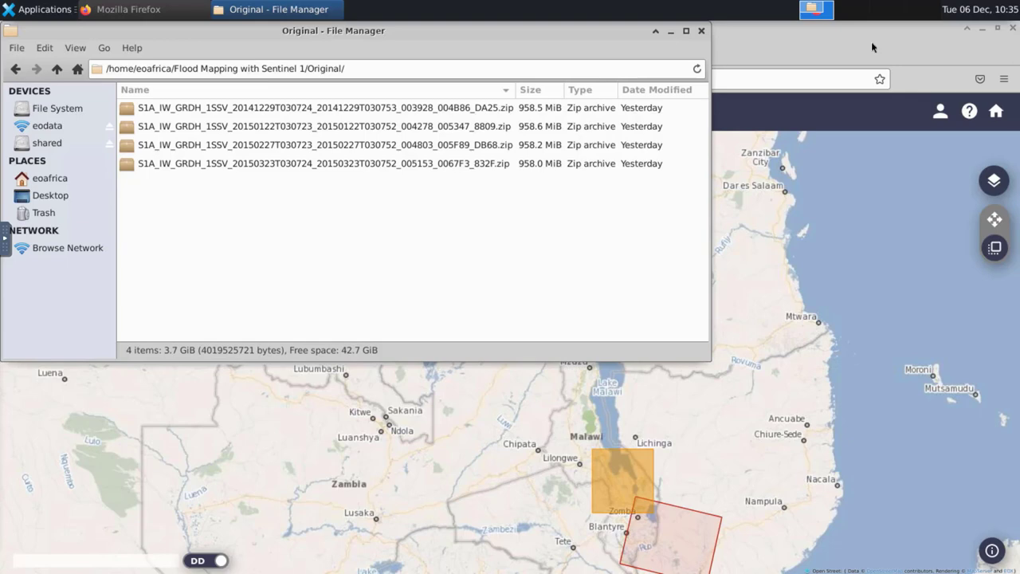
{"action": "left_click", "coordinate": [1013, 30]}
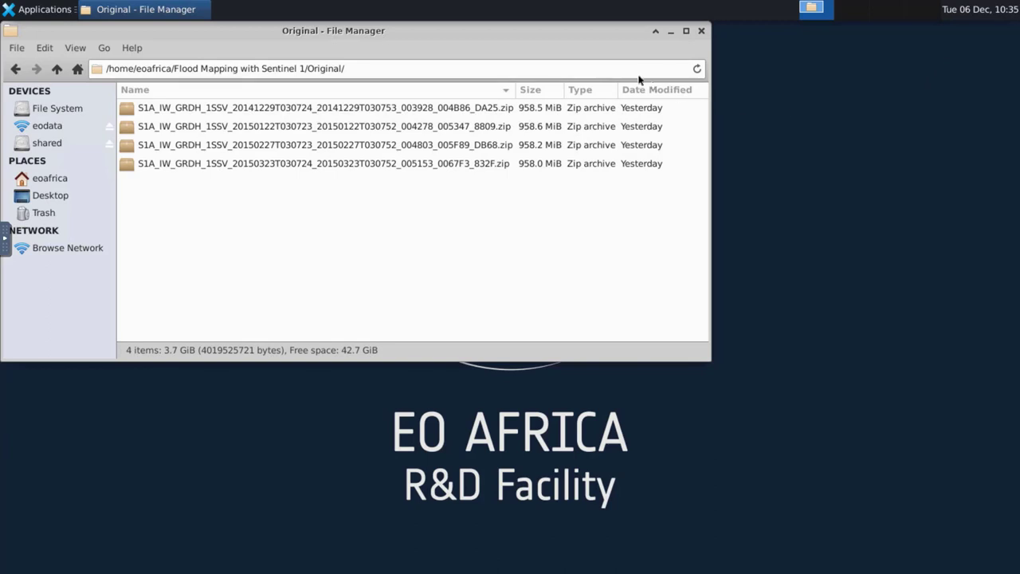
{"action": "left_click_drag", "start_coordinate": [567, 42], "coordinate": [768, 53]}
Launch SNAP Desktop, decline the plugin update check and activate the Product Explorer
{"action": "double_click", "coordinate": [57, 282]}
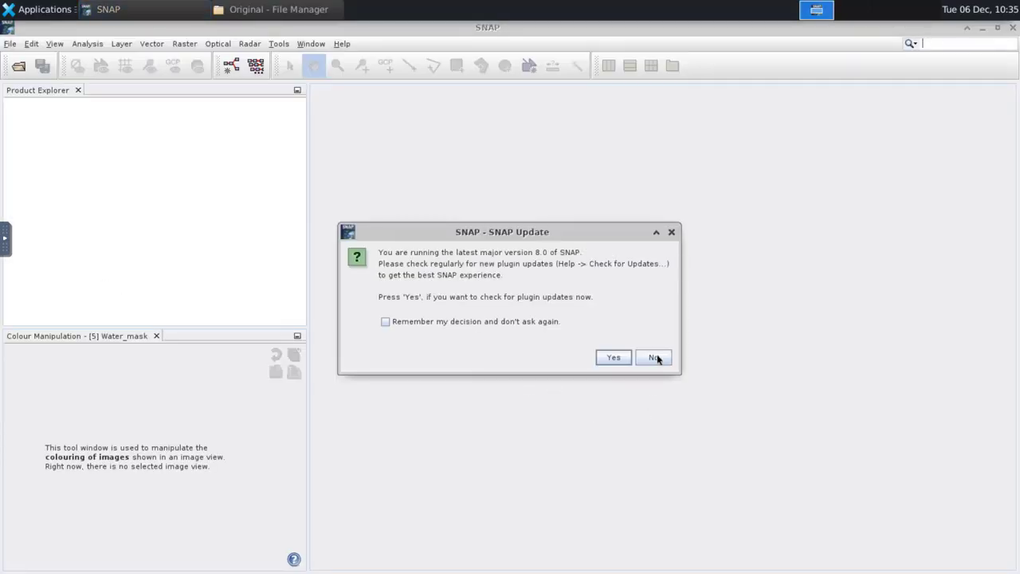
{"action": "left_click", "coordinate": [654, 357]}
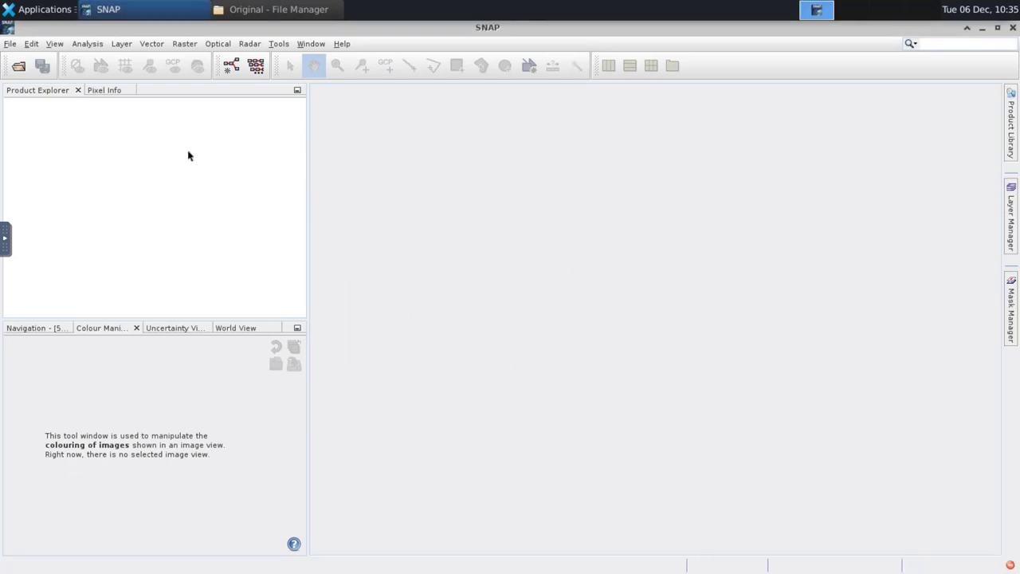
{"action": "left_click", "coordinate": [32, 92]}
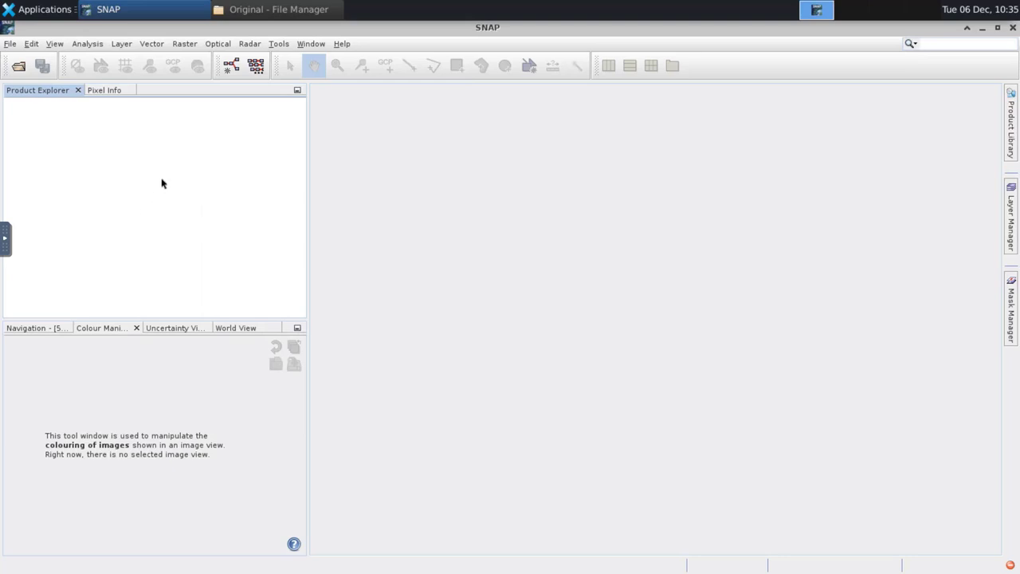
Load the four S1A_IW_GRDH_1SSV zip archives from the Original folder into SNAP's Product Explorer and return to SNAP
{"action": "left_click", "coordinate": [293, 13]}
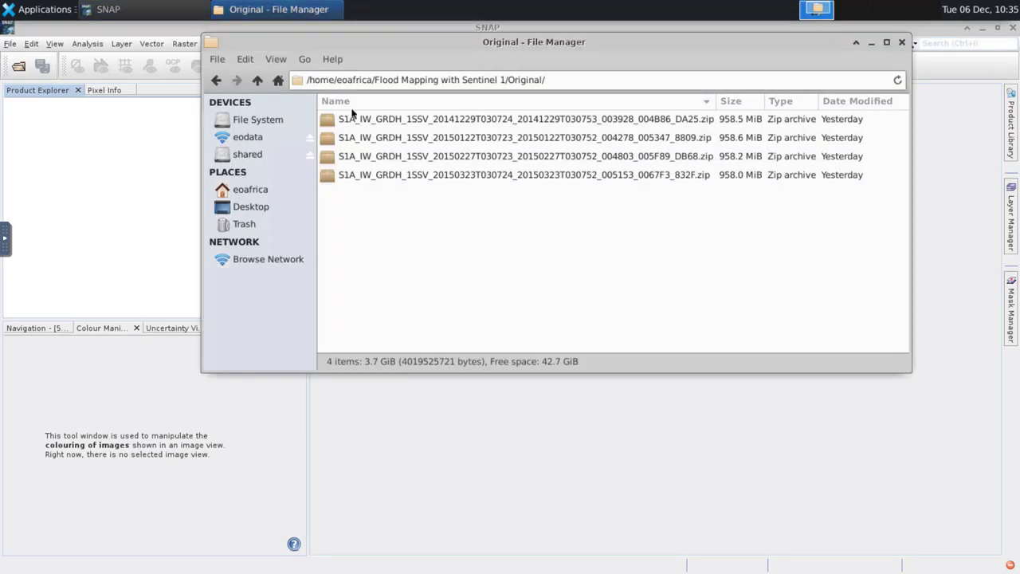
{"action": "left_click", "coordinate": [423, 119]}
{"action": "left_click_drag", "start_coordinate": [431, 118], "coordinate": [129, 153]}
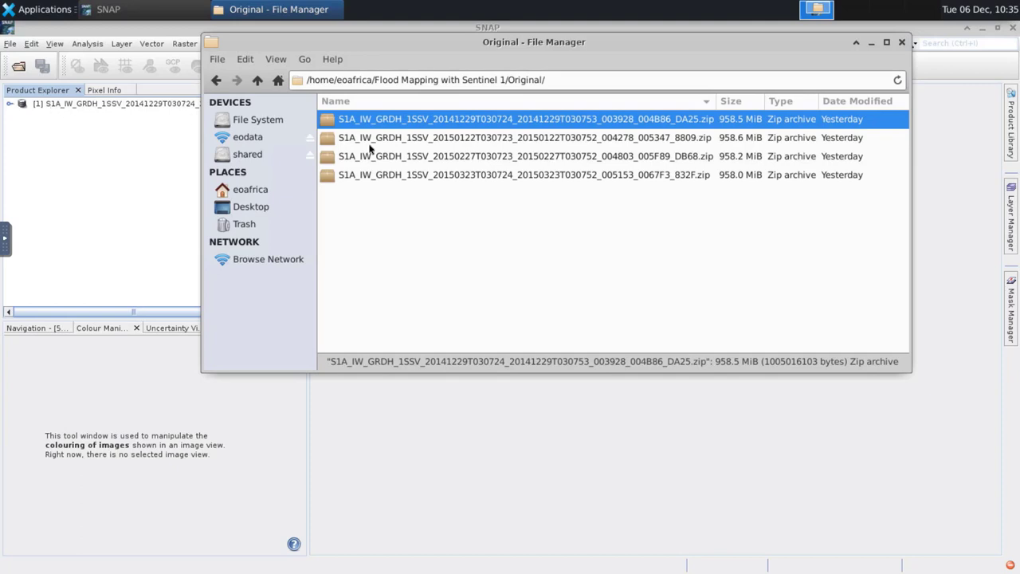
{"action": "left_click", "coordinate": [431, 138]}
{"action": "left_click_drag", "start_coordinate": [444, 141], "coordinate": [132, 150]}
{"action": "left_click", "coordinate": [466, 162]}
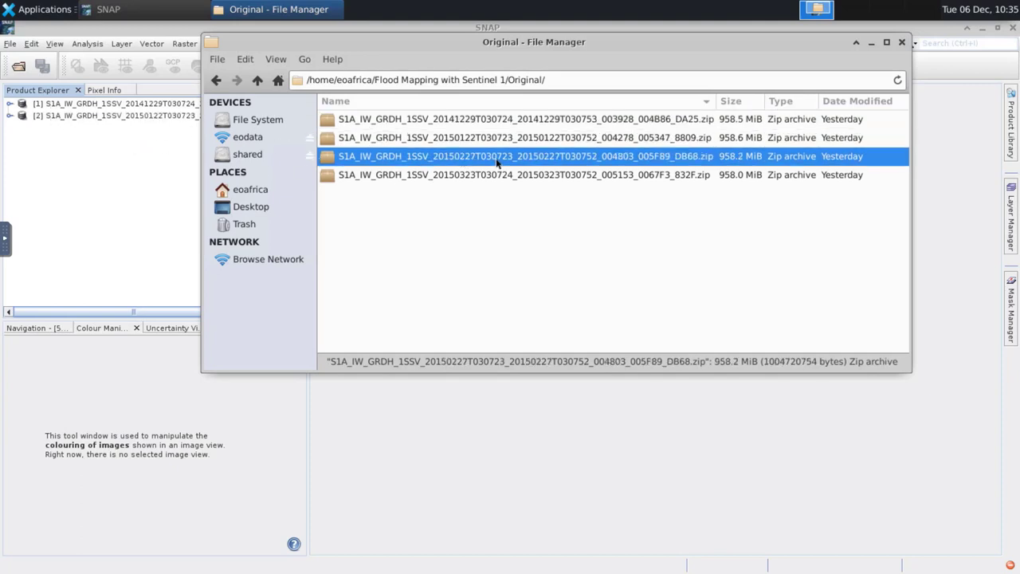
{"action": "left_click_drag", "start_coordinate": [320, 164], "coordinate": [130, 164]}
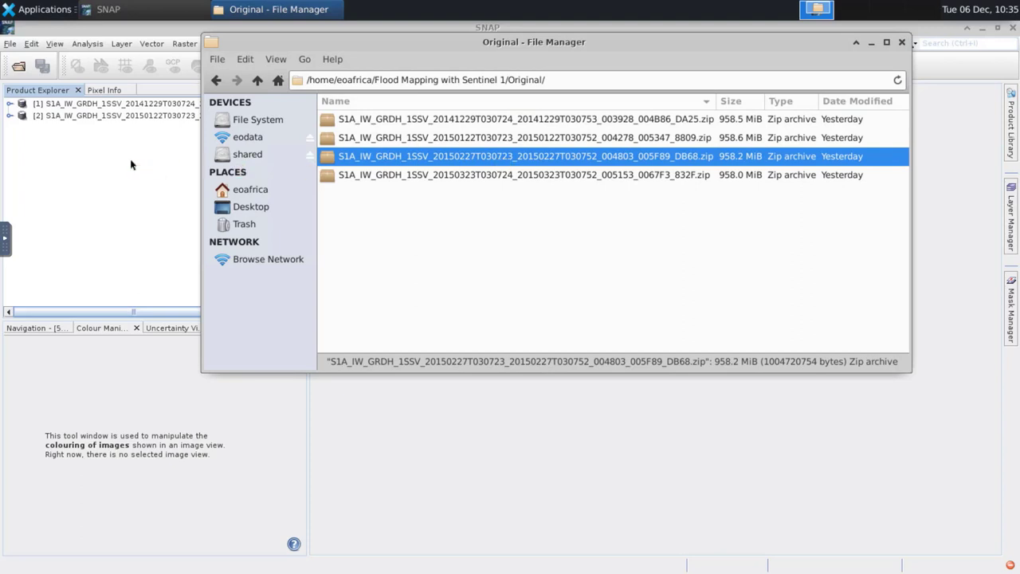
{"action": "left_click", "coordinate": [477, 180]}
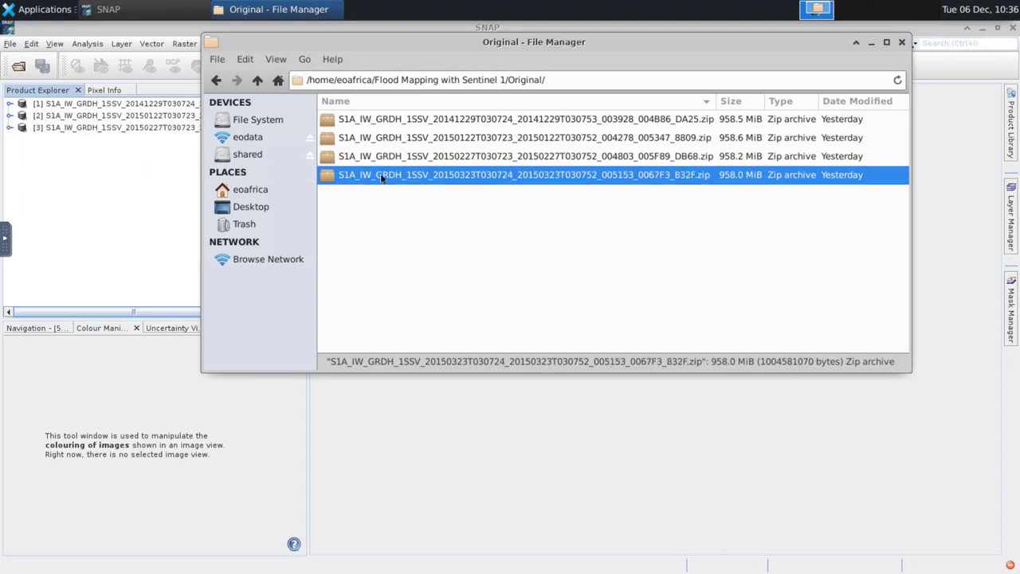
{"action": "left_click_drag", "start_coordinate": [382, 177], "coordinate": [134, 167]}
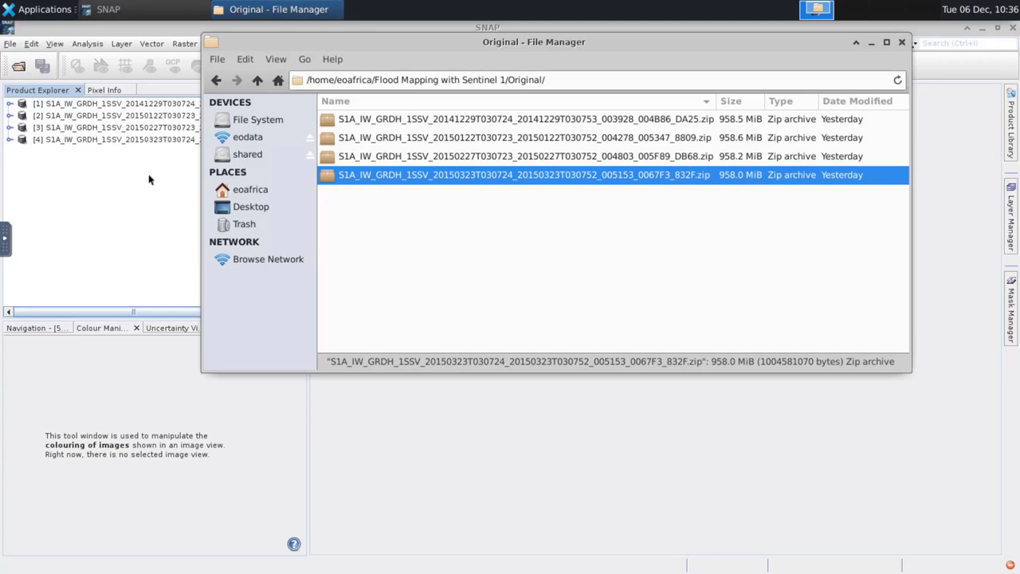
{"action": "left_click", "coordinate": [137, 242]}
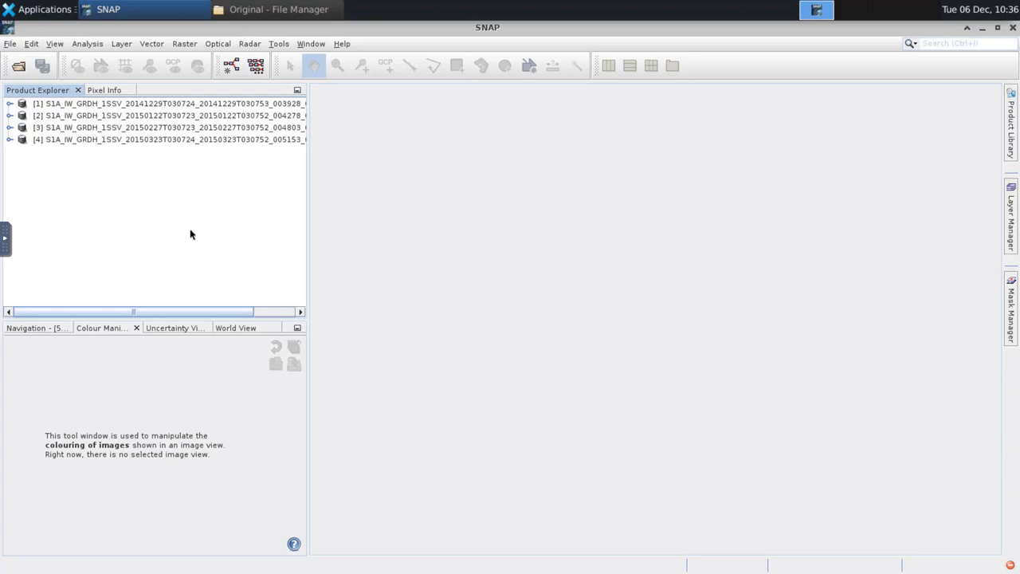
Examine where the footprints of the four loaded products lie on the World View globe over southeastern Africa
{"action": "left_click", "coordinate": [50, 330]}
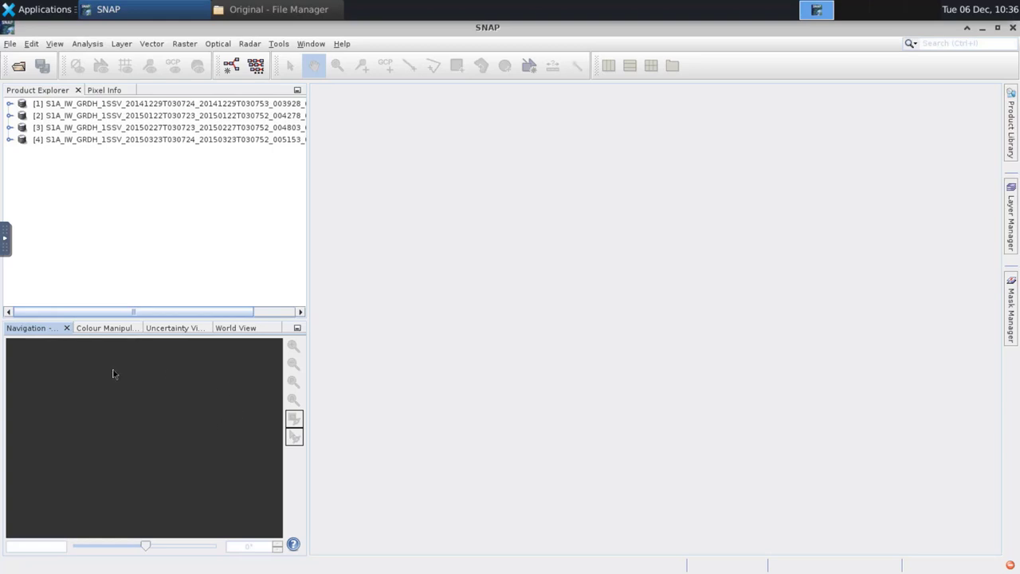
{"action": "left_click", "coordinate": [253, 329]}
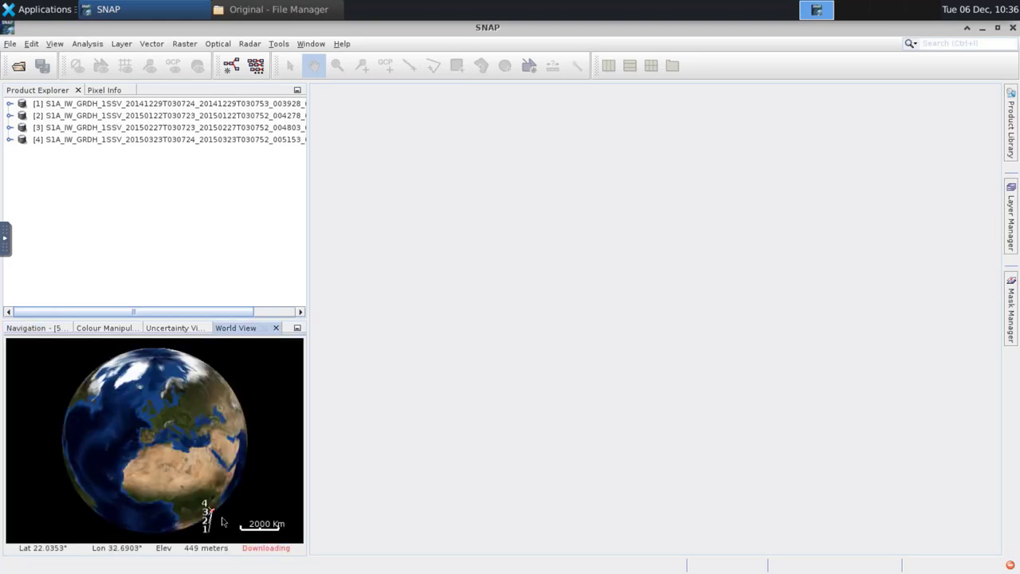
{"action": "left_click_drag", "start_coordinate": [223, 519], "coordinate": [169, 422]}
{"action": "scroll", "coordinate": [191, 475], "scroll_direction": "up", "scroll_amount": 2}
{"action": "scroll", "coordinate": [191, 475], "scroll_direction": "up", "scroll_amount": 3}
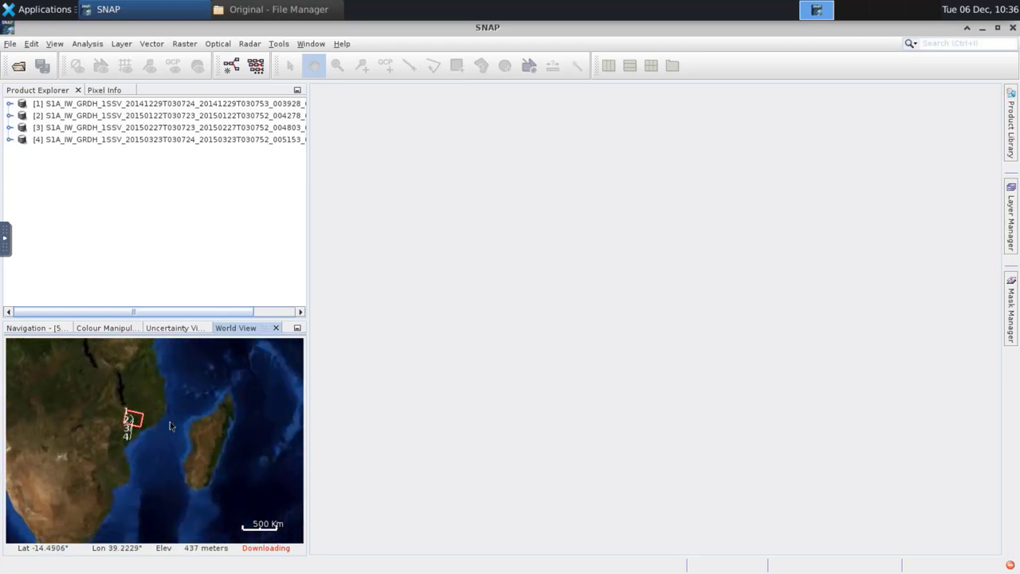
{"action": "scroll", "coordinate": [163, 415], "scroll_direction": "up", "scroll_amount": 3}
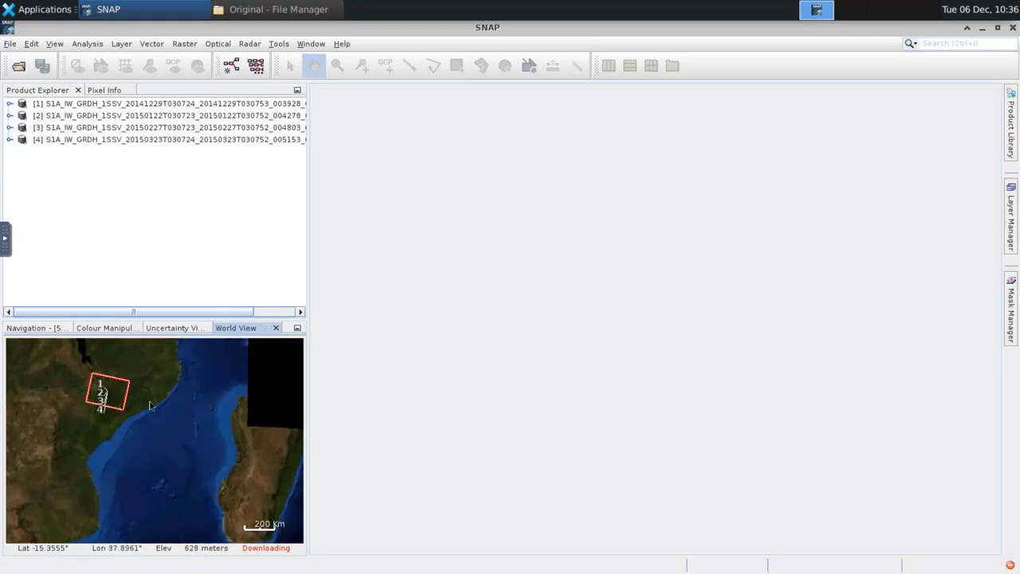
{"action": "scroll", "coordinate": [160, 426], "scroll_direction": "up", "scroll_amount": 3}
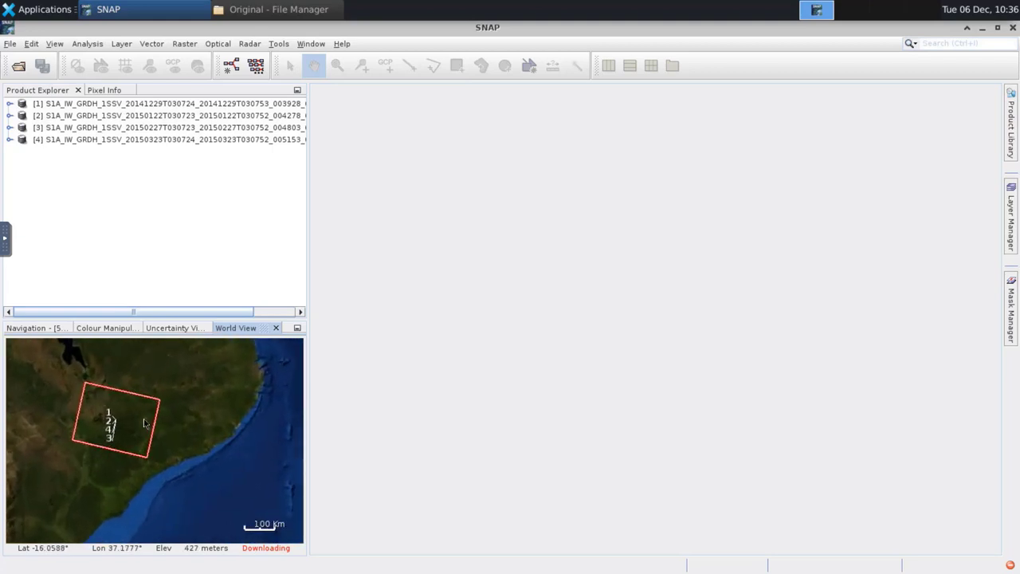
{"action": "left_click_drag", "start_coordinate": [137, 411], "coordinate": [190, 431]}
{"action": "scroll", "coordinate": [189, 431], "scroll_direction": "up", "scroll_amount": 2}
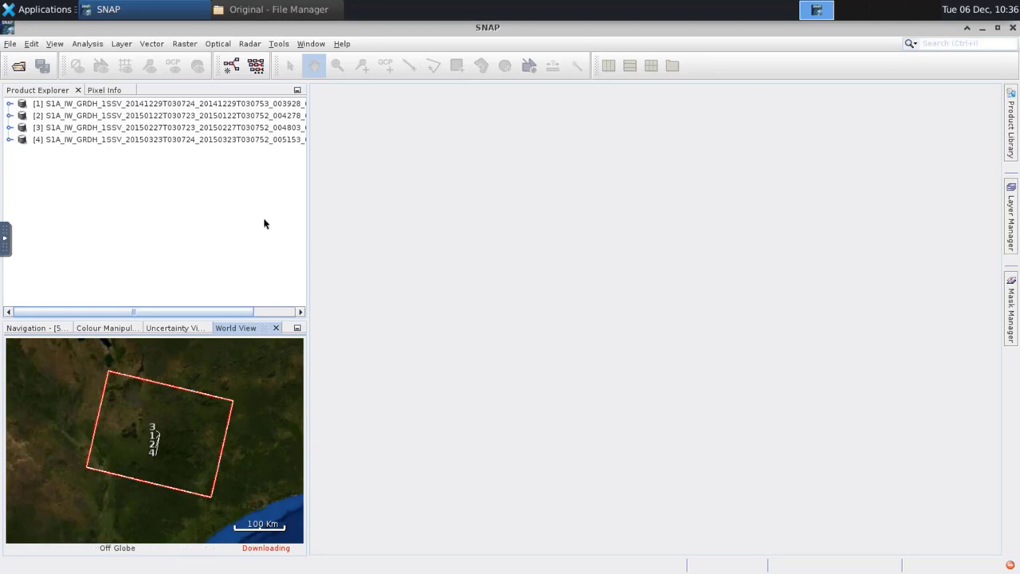
Open the GraphBuilder and widen its window on both sides
{"action": "left_click", "coordinate": [277, 45]}
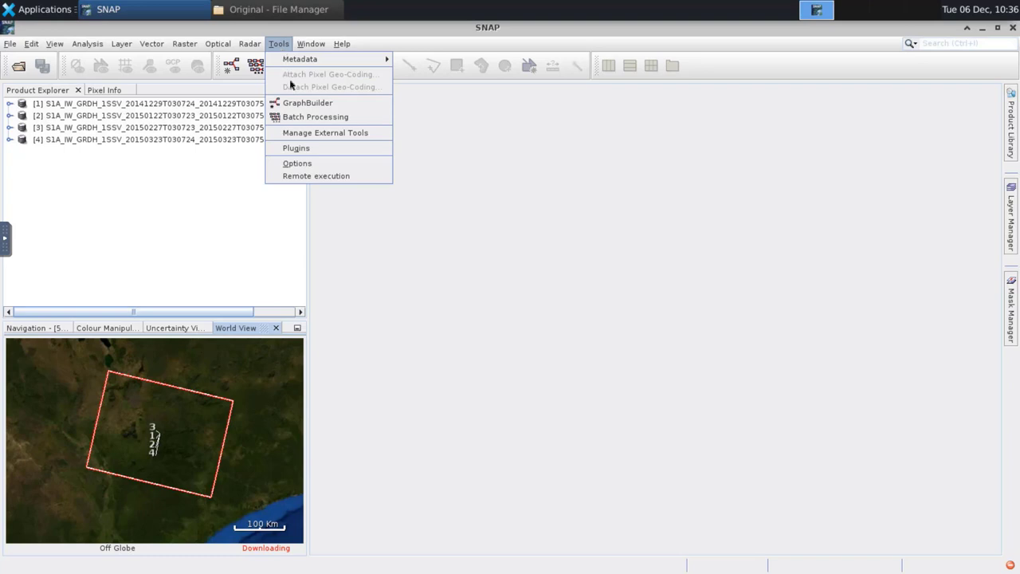
{"action": "left_click", "coordinate": [328, 104]}
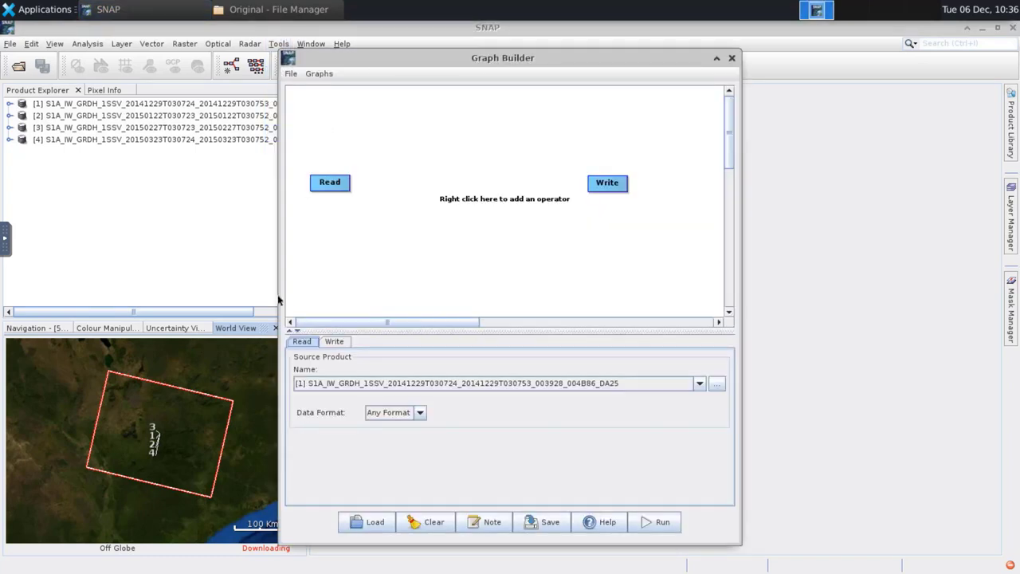
{"action": "left_click_drag", "start_coordinate": [279, 299], "coordinate": [126, 282]}
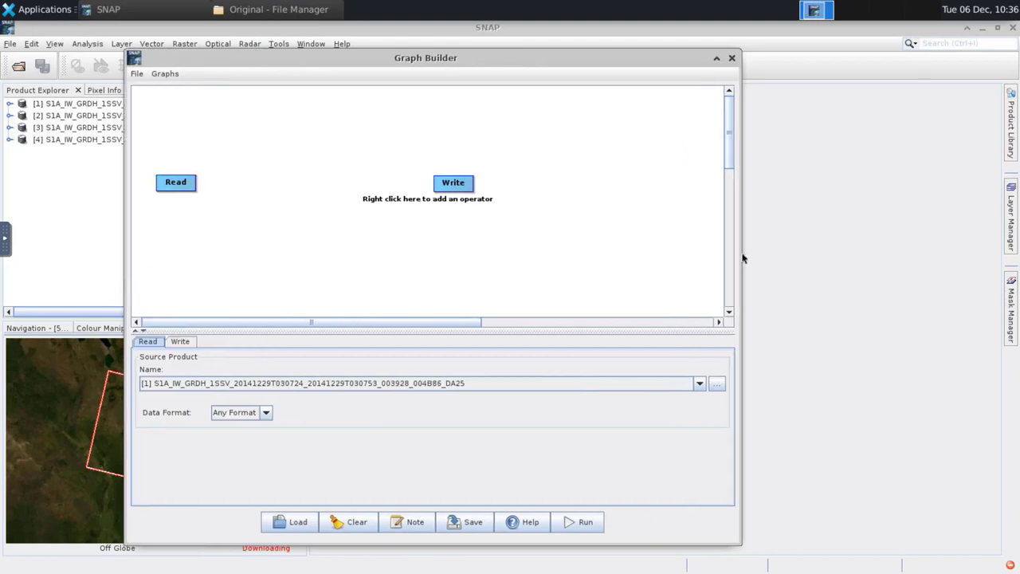
{"action": "left_click_drag", "start_coordinate": [741, 258], "coordinate": [841, 261]}
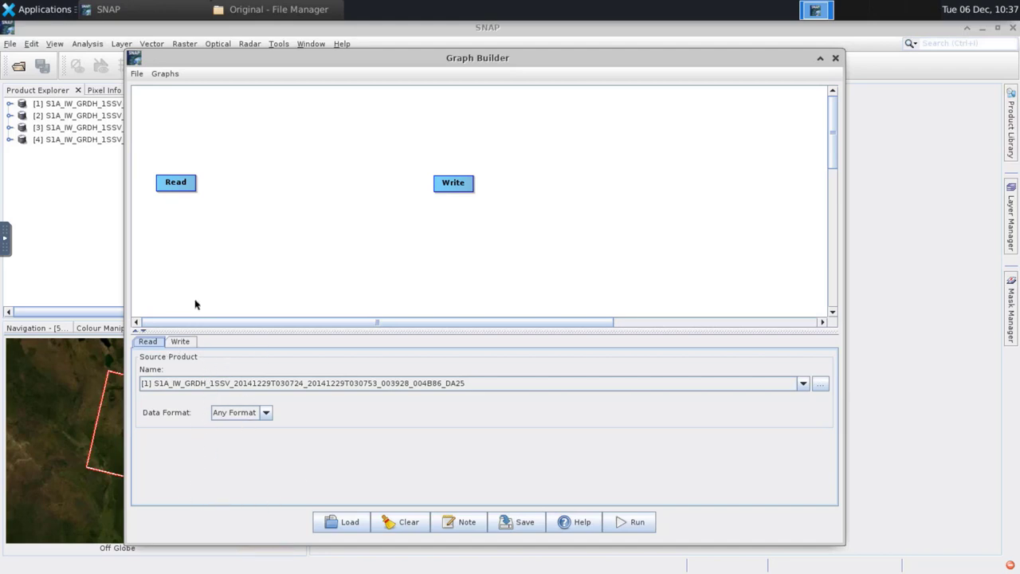
Review the settings of the Read and Write operators and delete the Write operator from the graph
{"action": "left_click", "coordinate": [454, 184]}
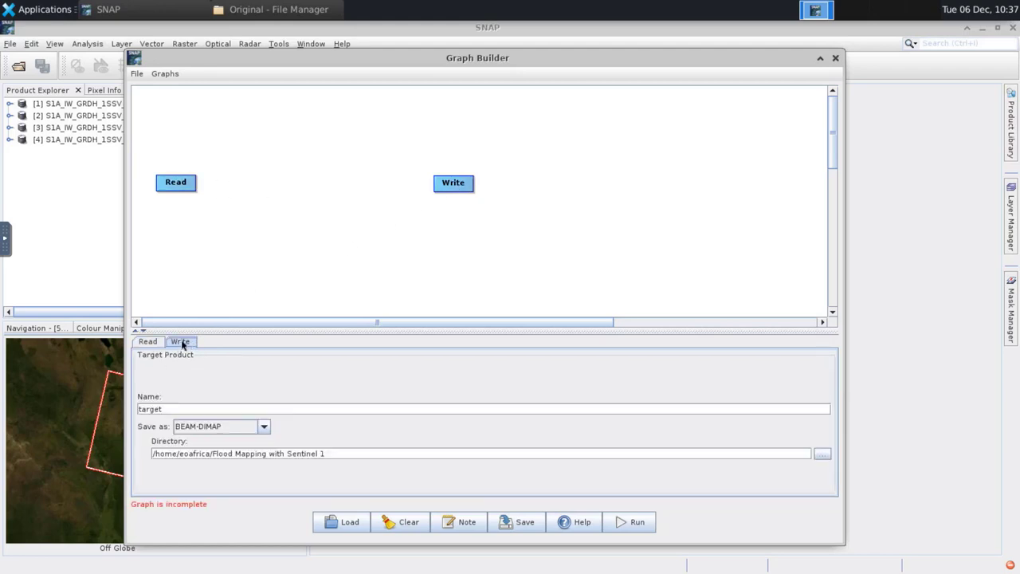
{"action": "left_click", "coordinate": [192, 183]}
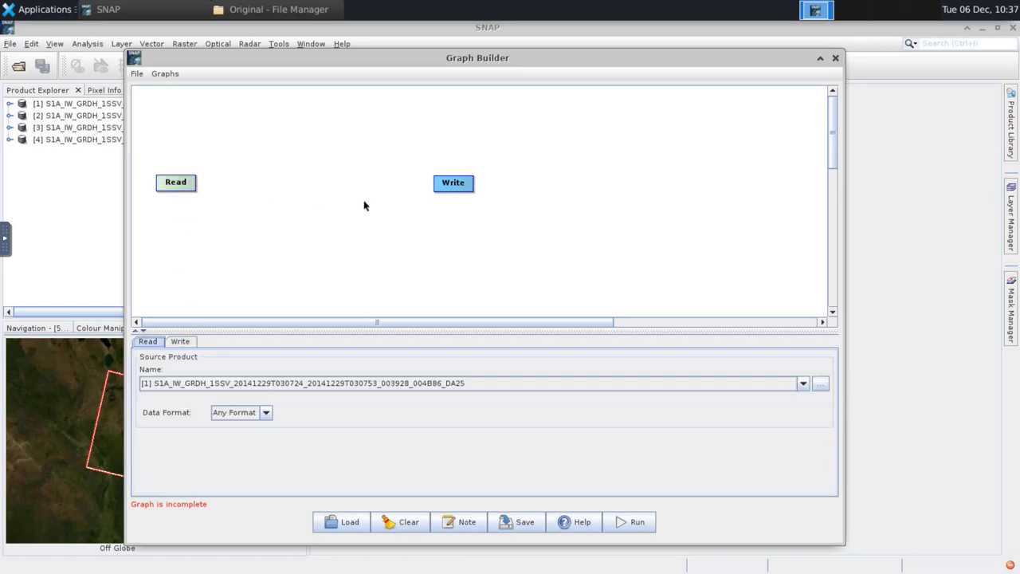
{"action": "left_click", "coordinate": [453, 184]}
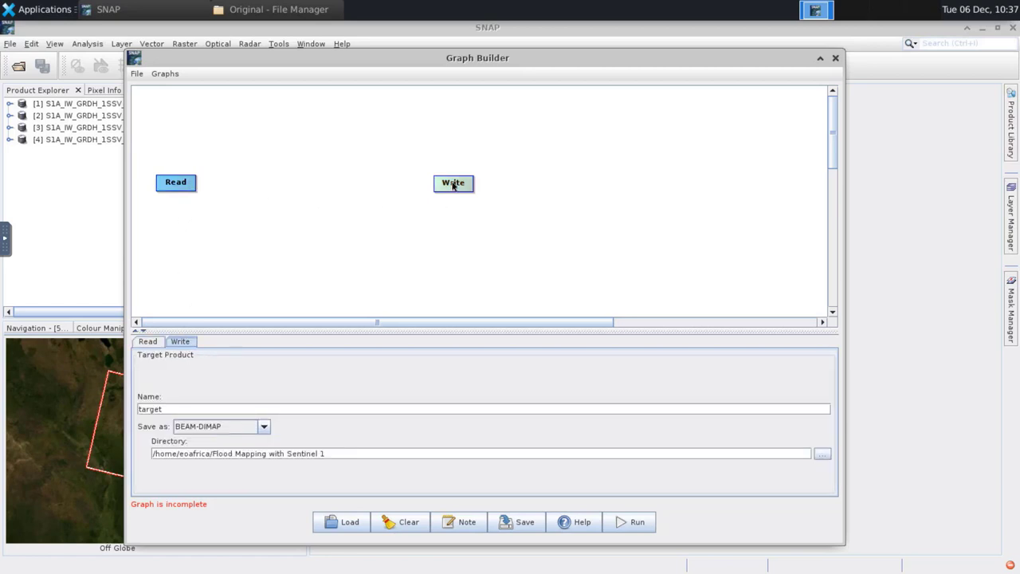
{"action": "right_click", "coordinate": [452, 185]}
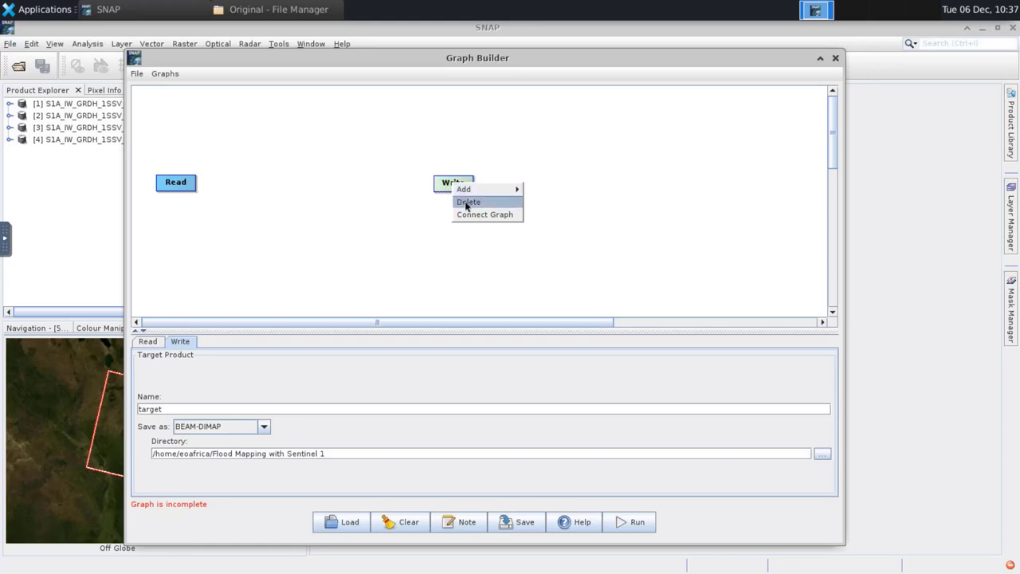
{"action": "left_click", "coordinate": [467, 203]}
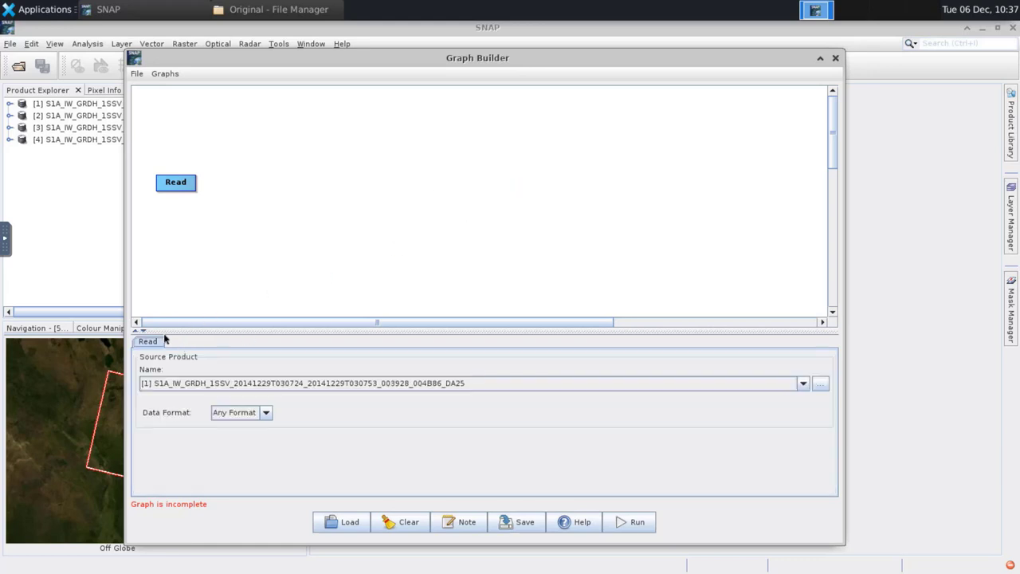
Add a Subset raster operator beside Read, align it and connect Read's output to it
{"action": "right_click", "coordinate": [223, 187]}
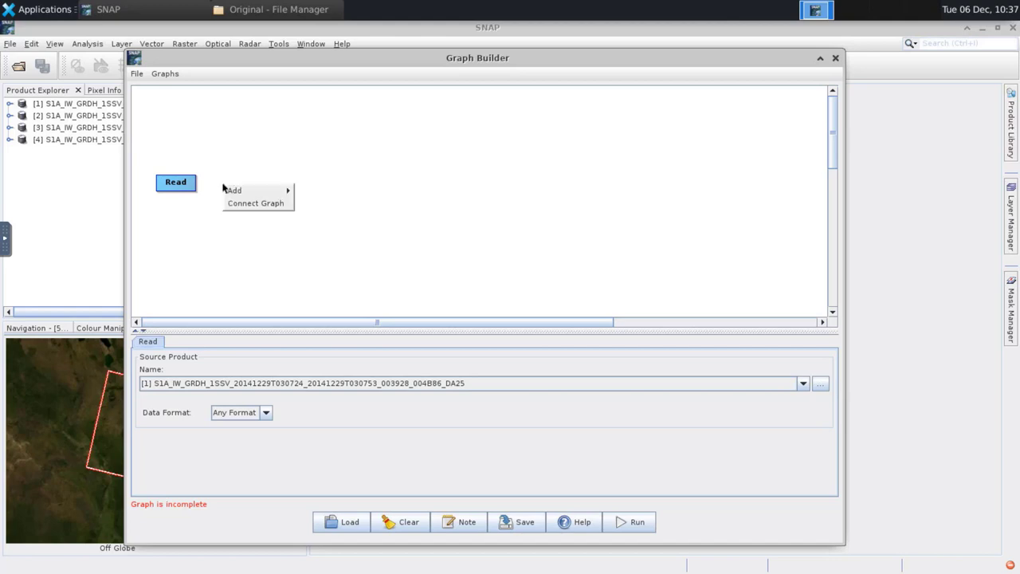
{"action": "mouse_move", "coordinate": [241, 194]}
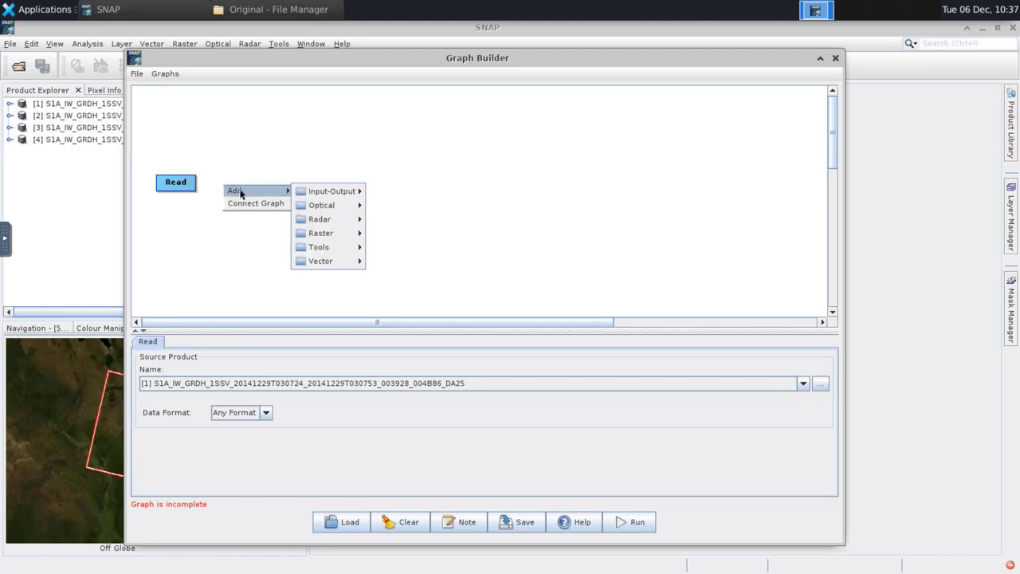
{"action": "mouse_move", "coordinate": [343, 236]}
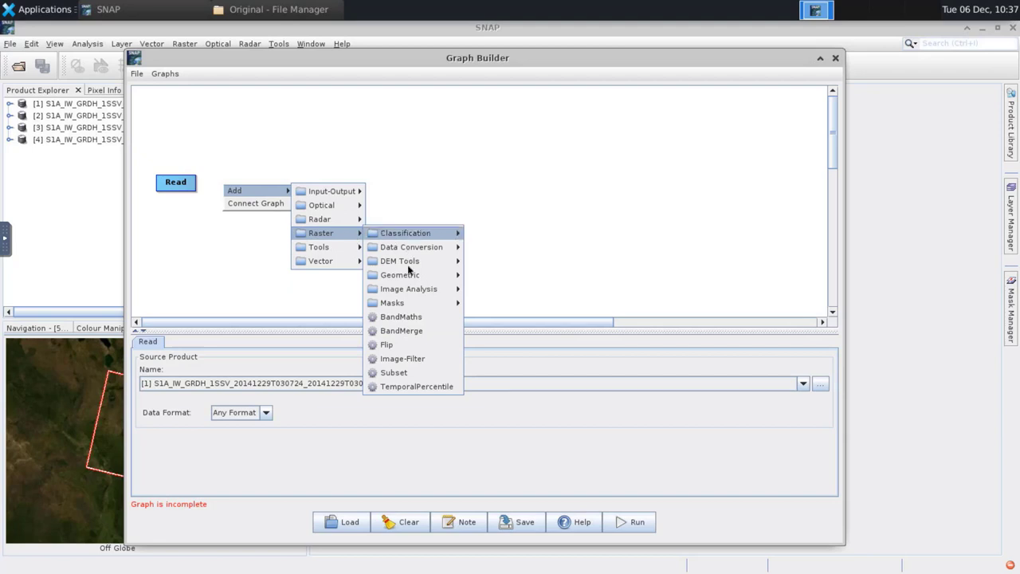
{"action": "left_click", "coordinate": [418, 373]}
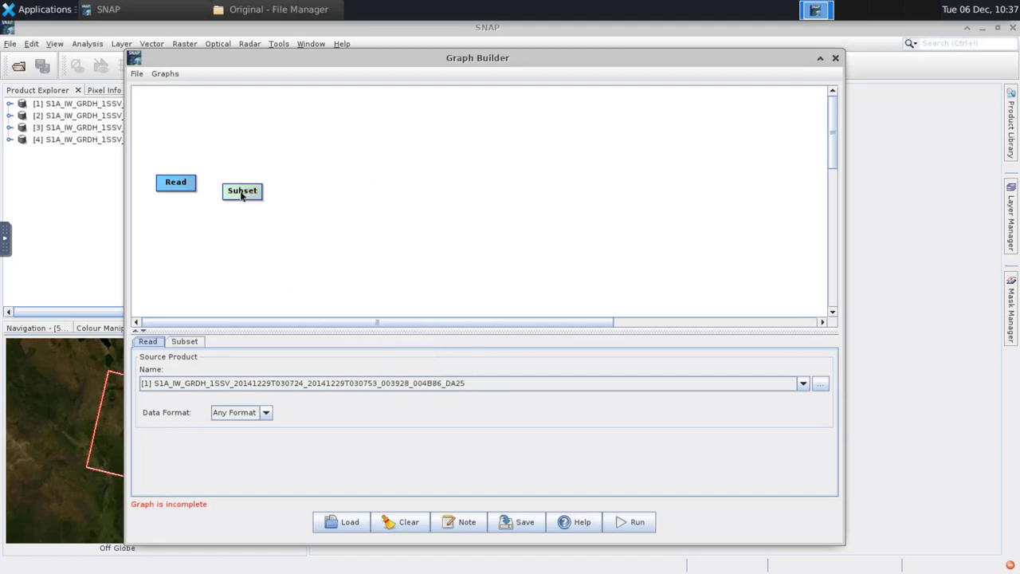
{"action": "left_click_drag", "start_coordinate": [246, 198], "coordinate": [239, 192]}
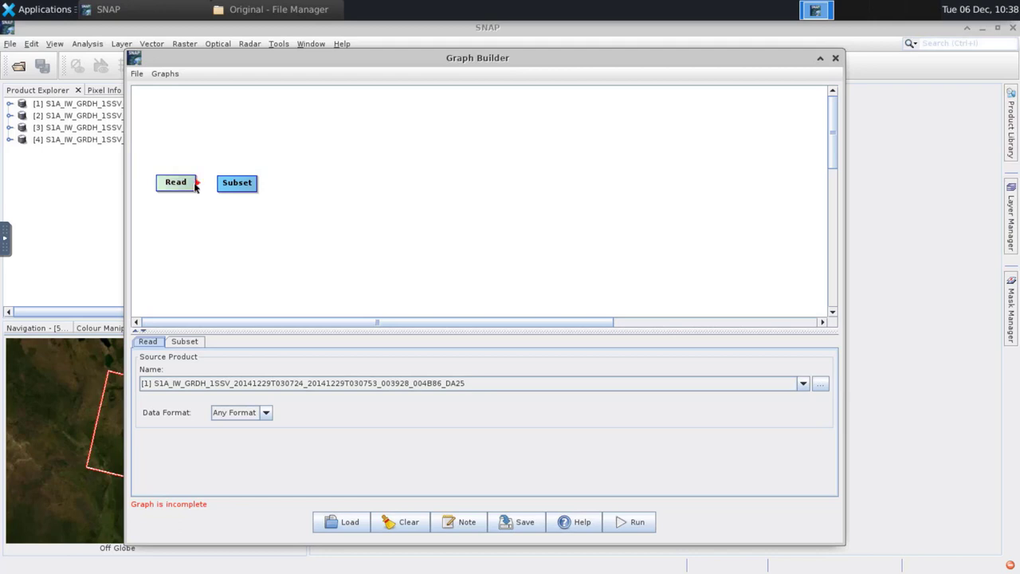
{"action": "left_click_drag", "start_coordinate": [197, 186], "coordinate": [222, 193]}
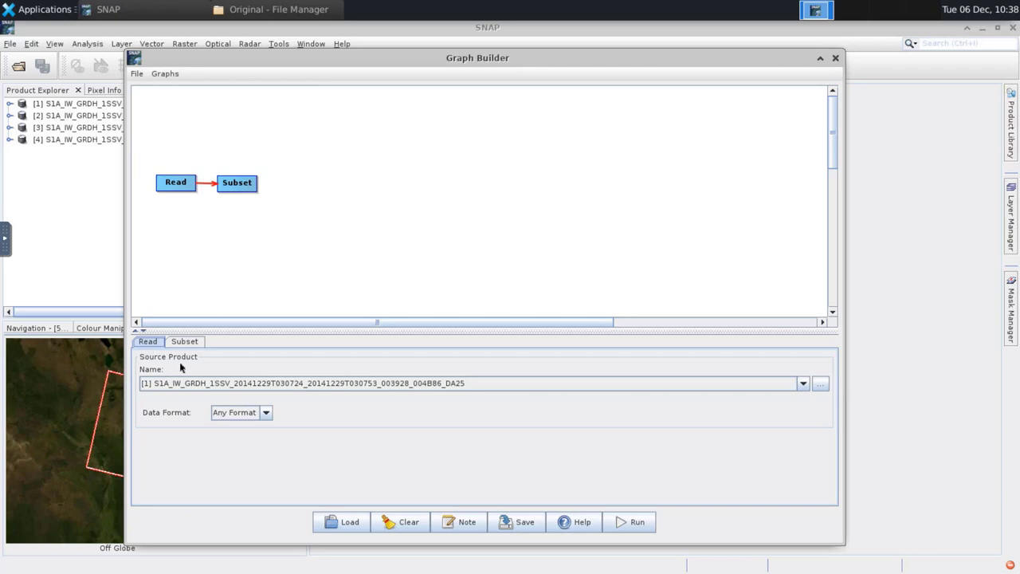
Choose the 2014-12-29 product as the Read source and set the Subset operator to Geographic Coordinates
{"action": "left_click", "coordinate": [801, 384]}
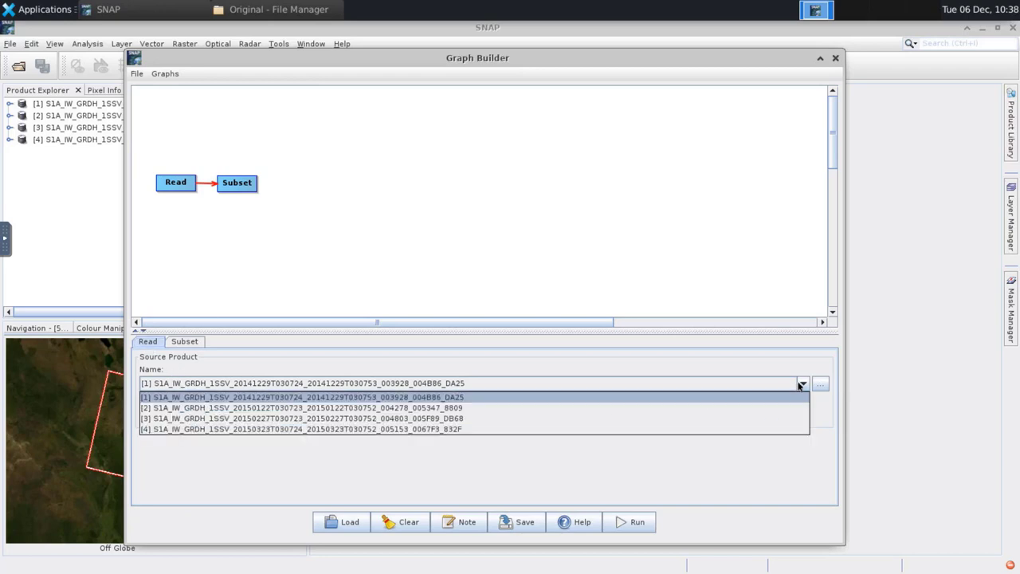
{"action": "left_click", "coordinate": [495, 397]}
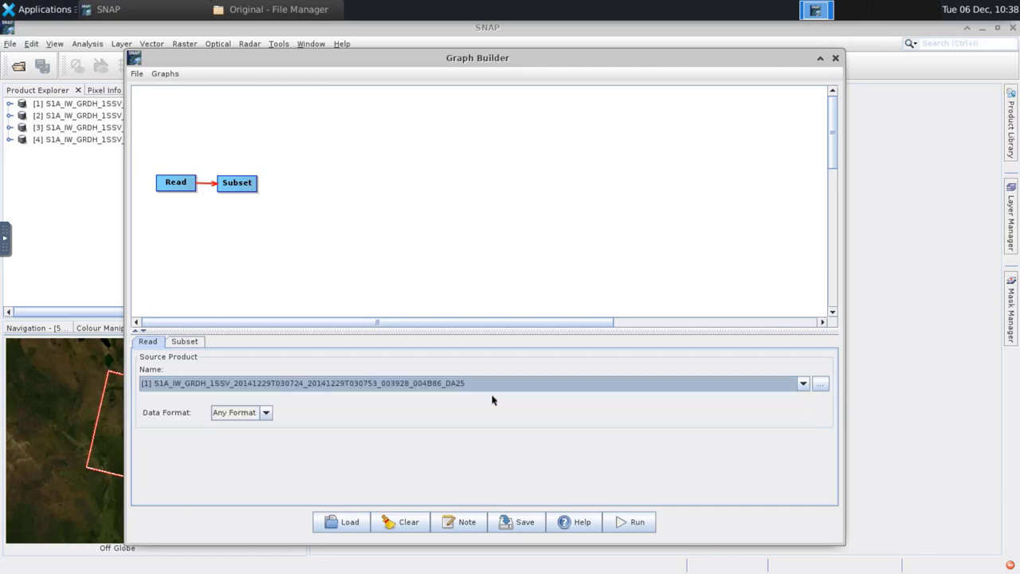
{"action": "left_click", "coordinate": [188, 342]}
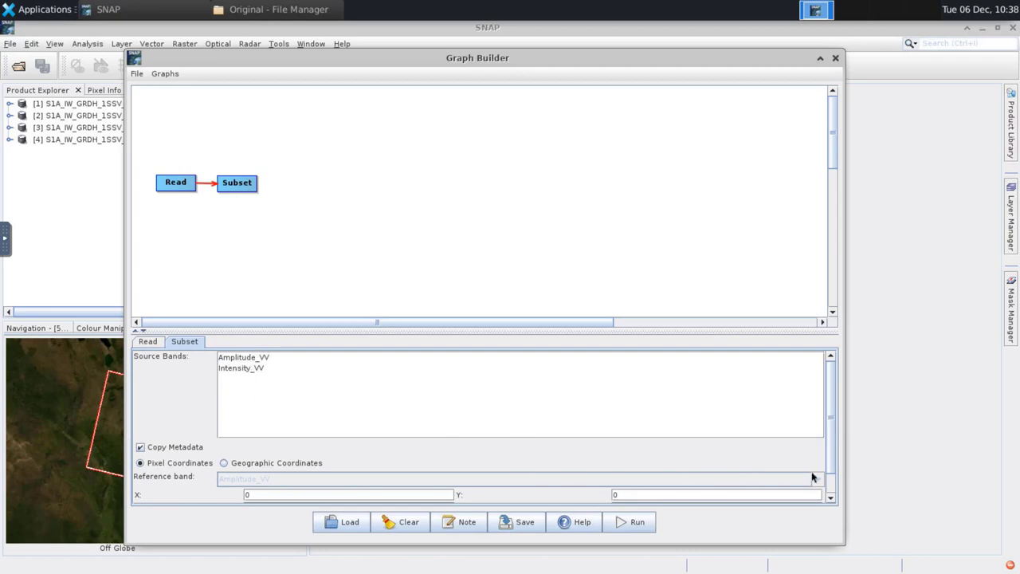
{"action": "scroll", "coordinate": [829, 488], "scroll_direction": "down", "scroll_amount": 1}
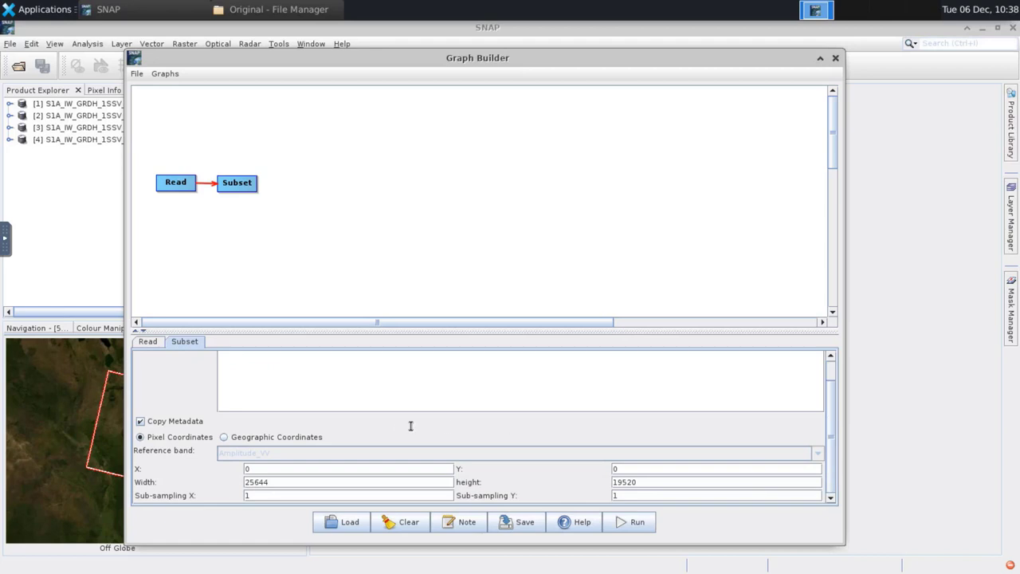
{"action": "left_click", "coordinate": [278, 438]}
{"action": "scroll", "coordinate": [557, 429], "scroll_direction": "down", "scroll_amount": 1}
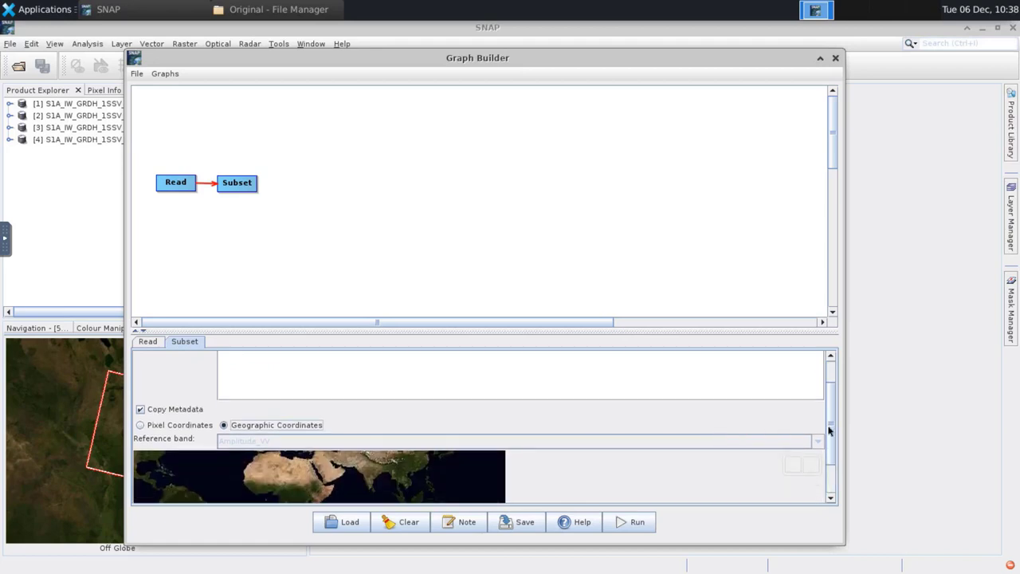
{"action": "left_click_drag", "start_coordinate": [831, 439], "coordinate": [829, 495]}
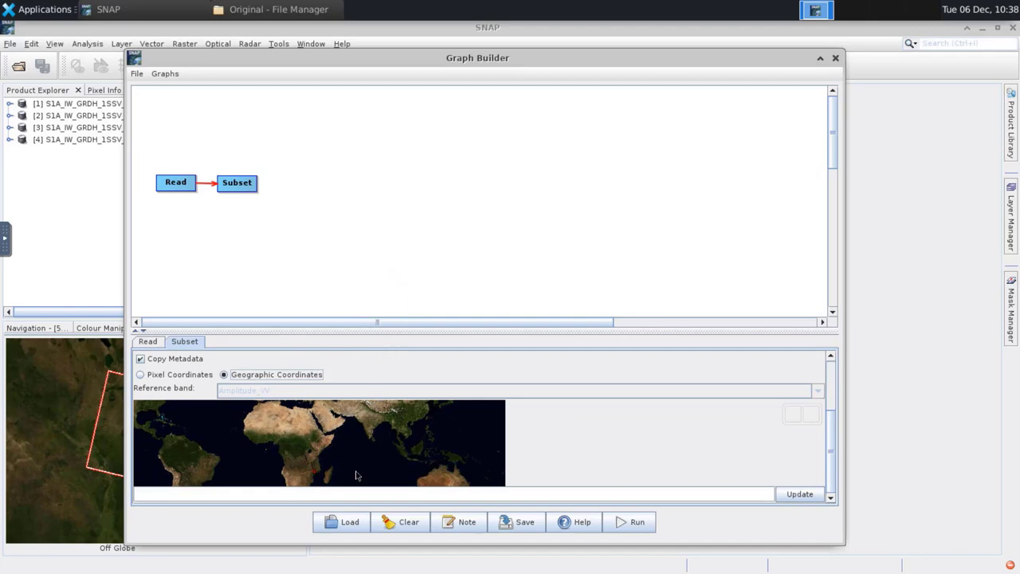
Load Graph_preprocess.xml from the AuxData/Graphs folder into the Graph Builder, review its operator chain and close the builder
{"action": "left_click", "coordinate": [349, 524]}
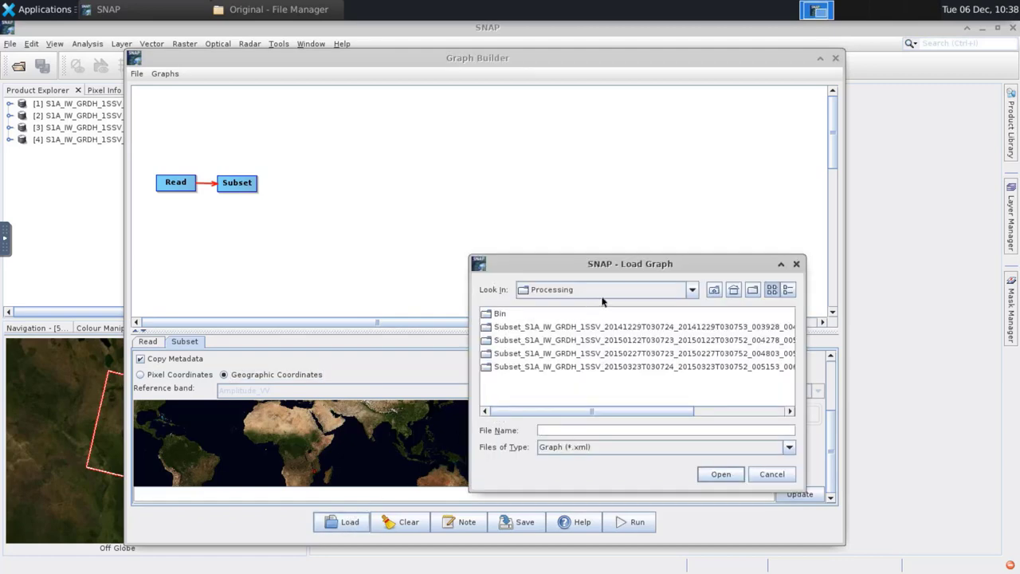
{"action": "left_click", "coordinate": [692, 292]}
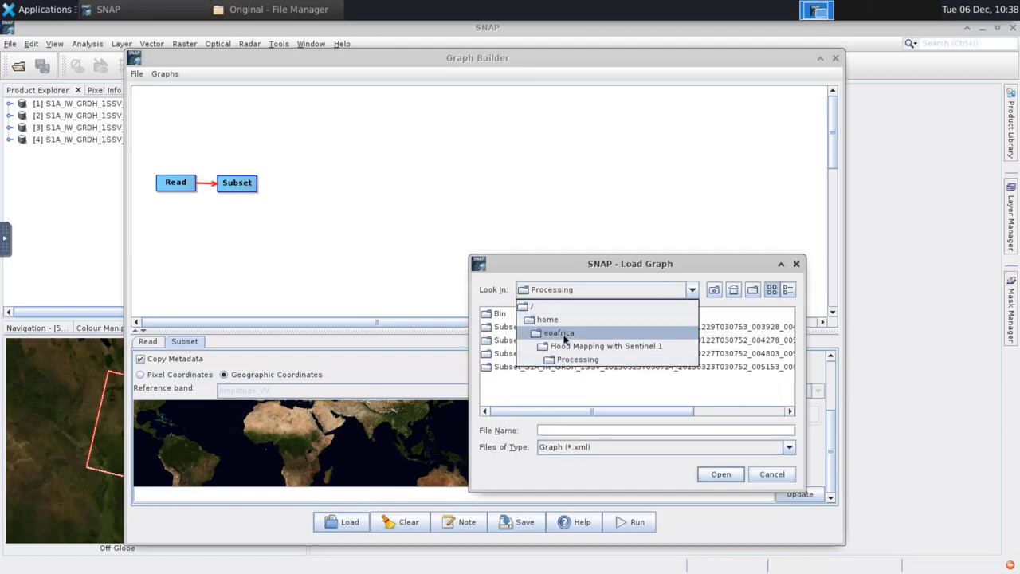
{"action": "left_click", "coordinate": [566, 346]}
{"action": "double_click", "coordinate": [510, 316]}
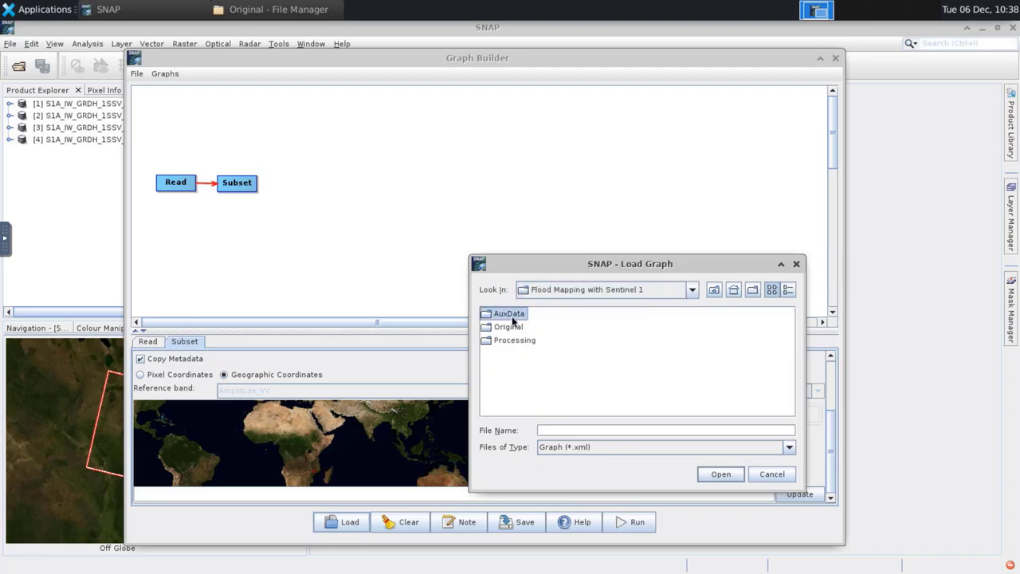
{"action": "double_click", "coordinate": [510, 315]}
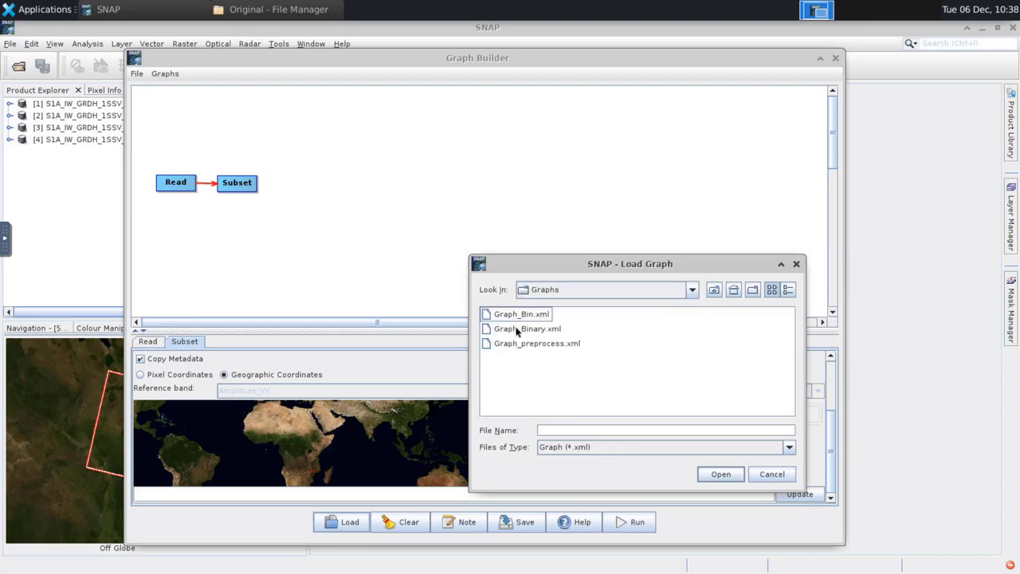
{"action": "left_click", "coordinate": [523, 345]}
{"action": "left_click", "coordinate": [730, 475]}
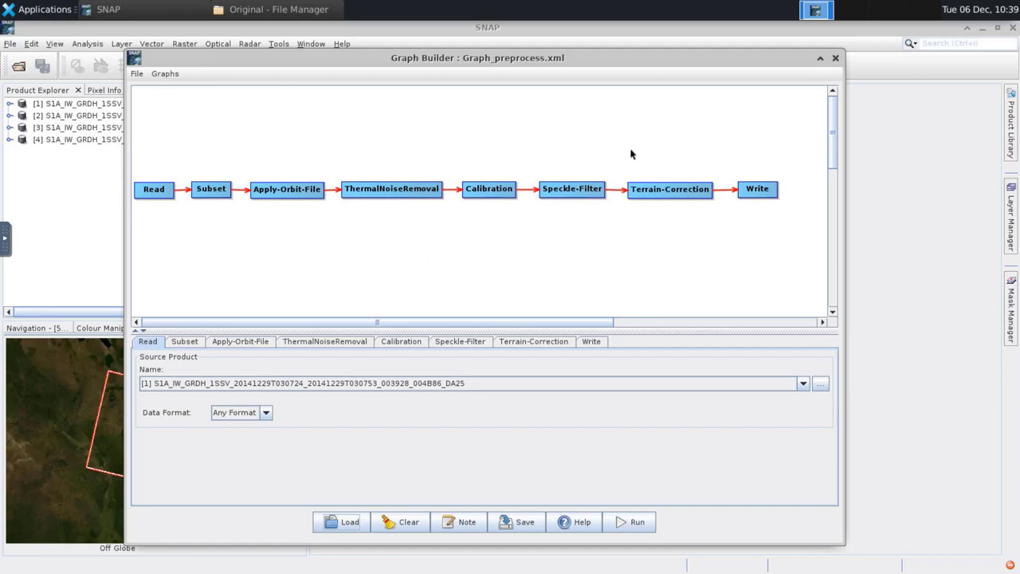
{"action": "left_click", "coordinate": [836, 59]}
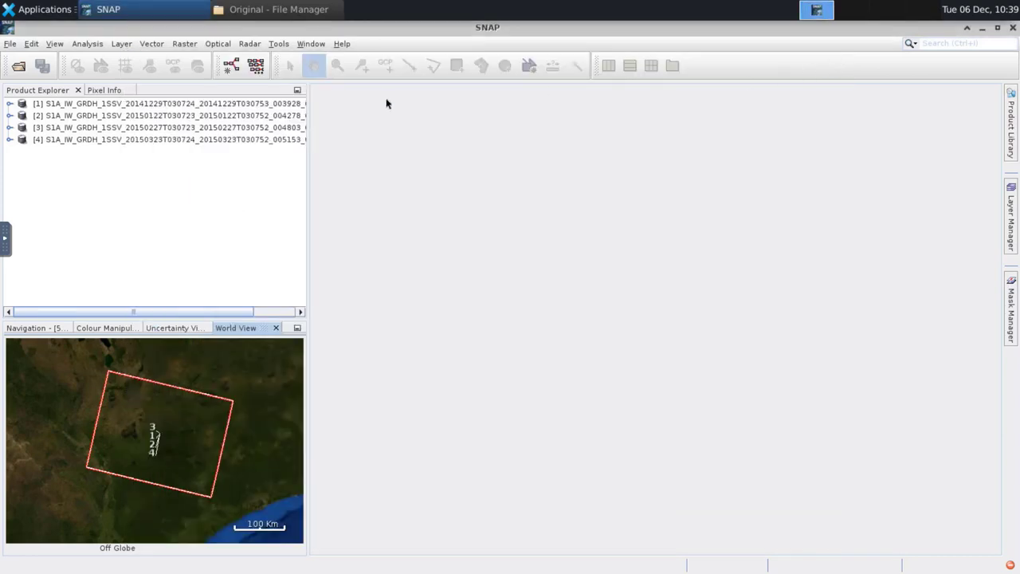
Load Graph_preprocess.xml from AuxData/Graphs into Batch Processing, add all four opened products as inputs, and close it without running
{"action": "left_click", "coordinate": [279, 43]}
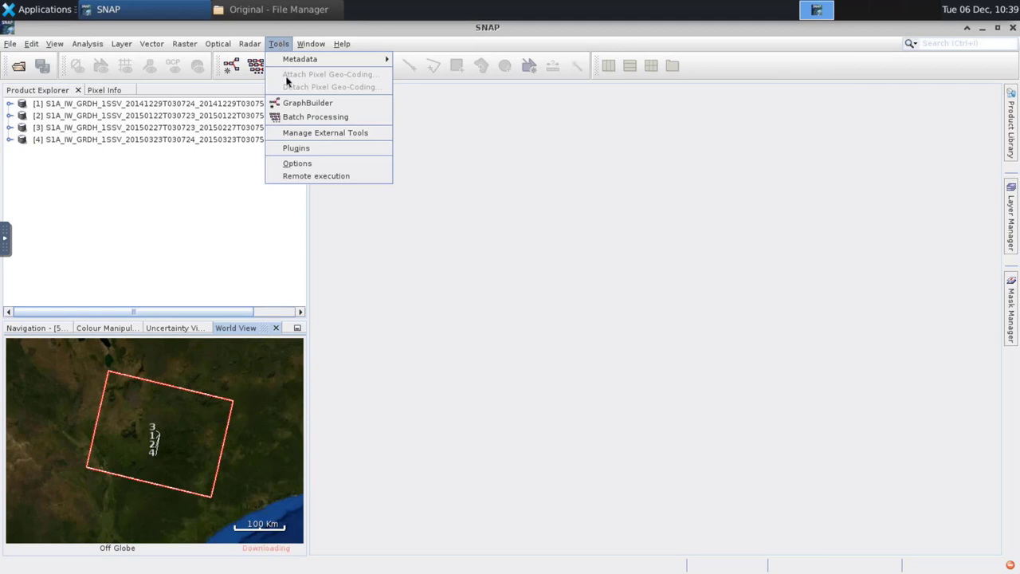
{"action": "left_click", "coordinate": [304, 116]}
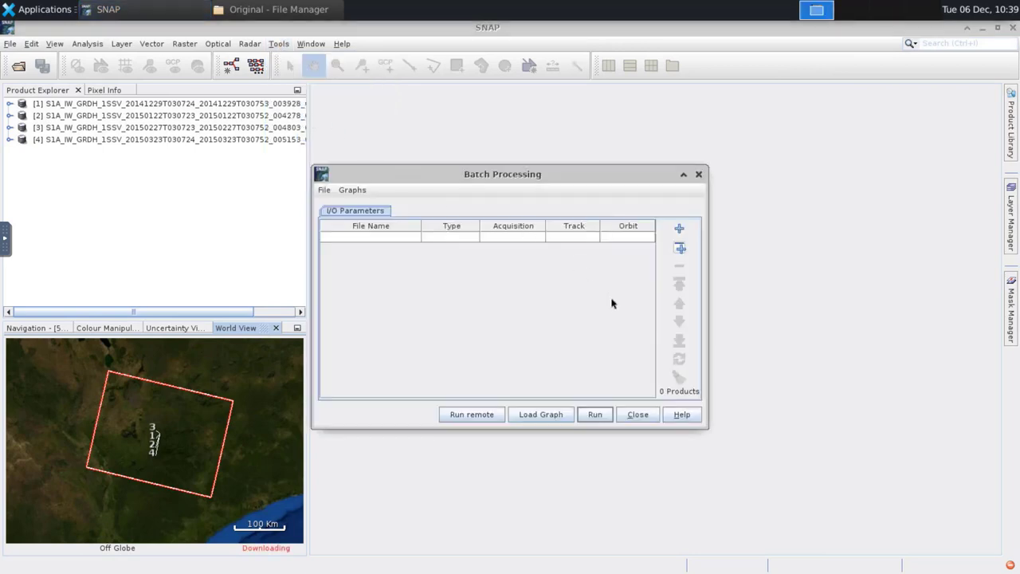
{"action": "left_click", "coordinate": [540, 415]}
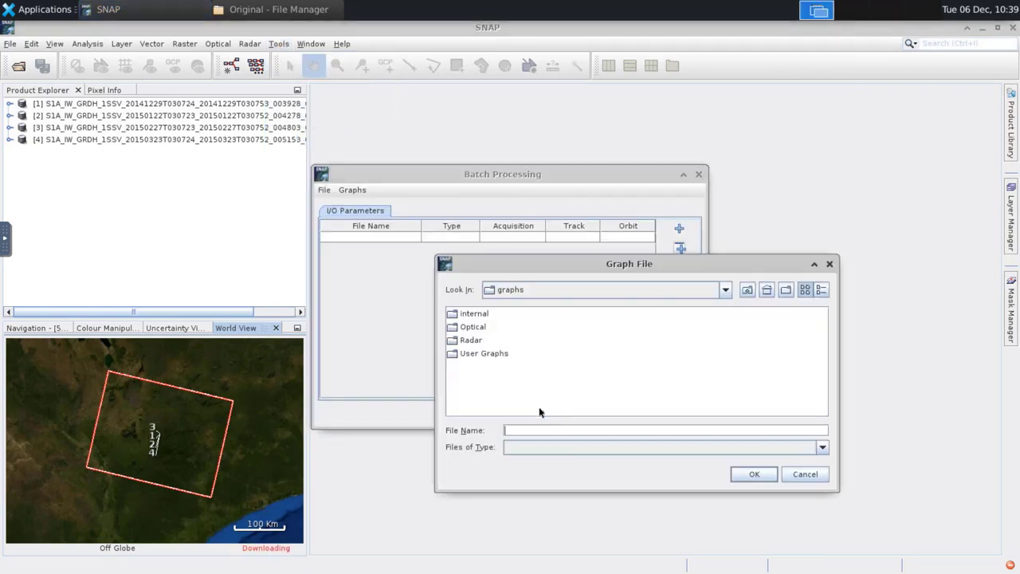
{"action": "left_click", "coordinate": [541, 289]}
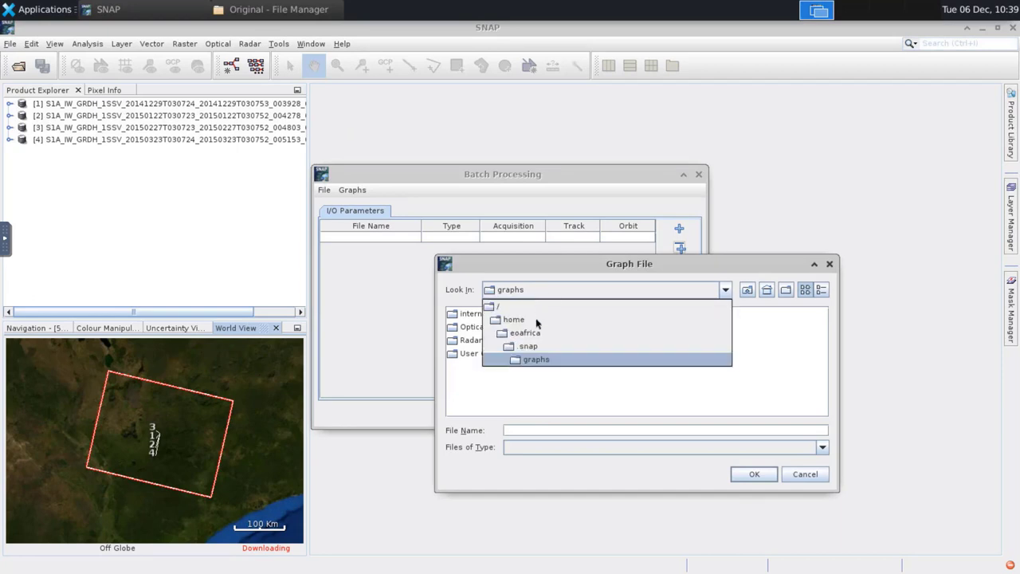
{"action": "left_click", "coordinate": [534, 332]}
{"action": "double_click", "coordinate": [524, 354]}
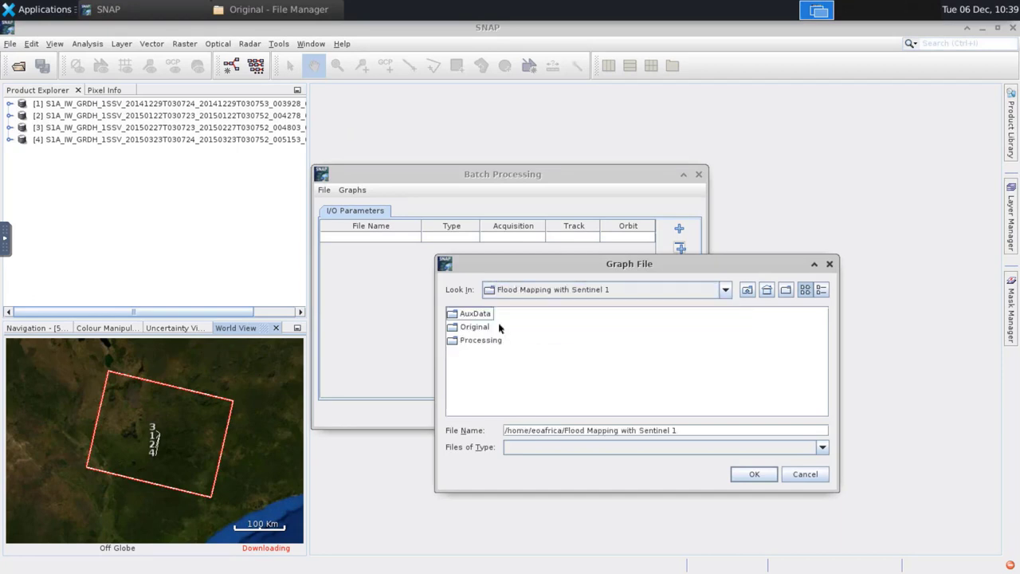
{"action": "double_click", "coordinate": [476, 314]}
{"action": "double_click", "coordinate": [485, 316]}
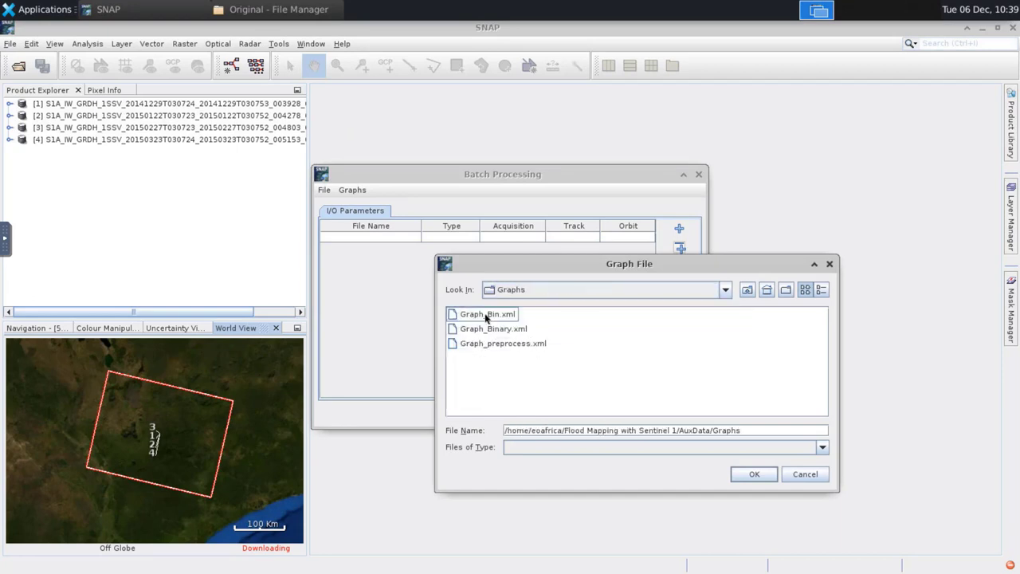
{"action": "left_click", "coordinate": [510, 343]}
{"action": "left_click", "coordinate": [754, 474]}
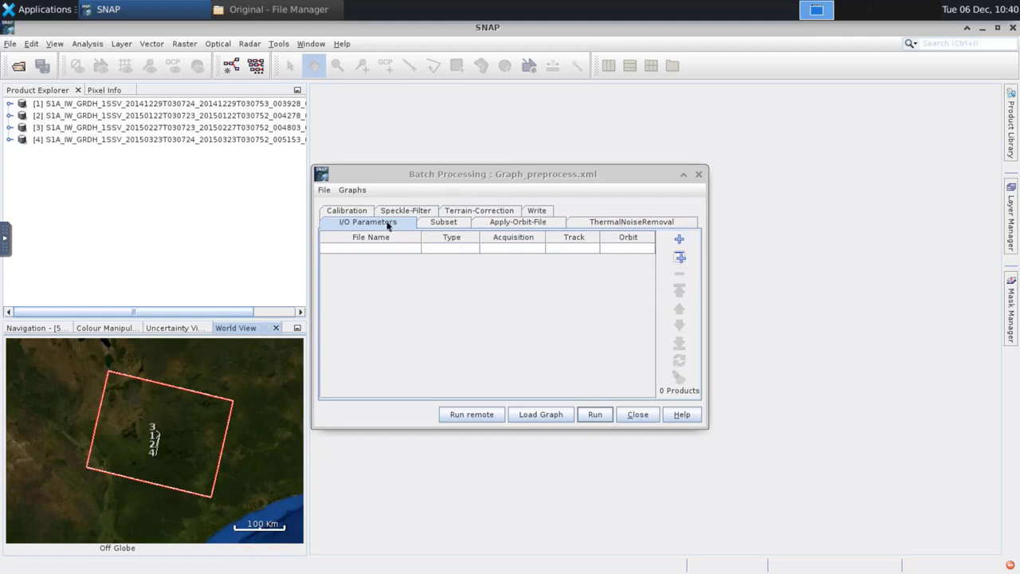
{"action": "left_click", "coordinate": [680, 258]}
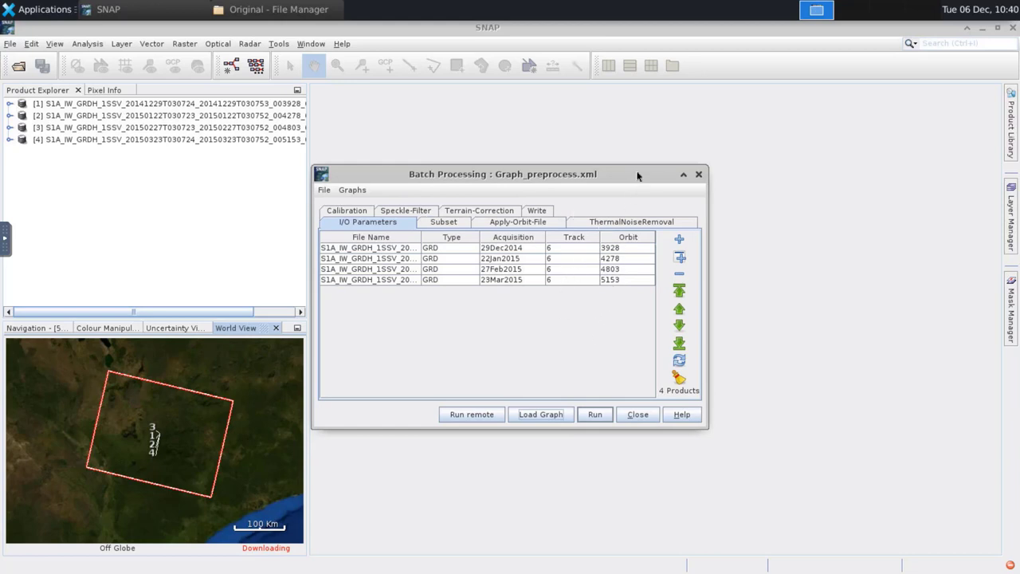
{"action": "left_click", "coordinate": [698, 176]}
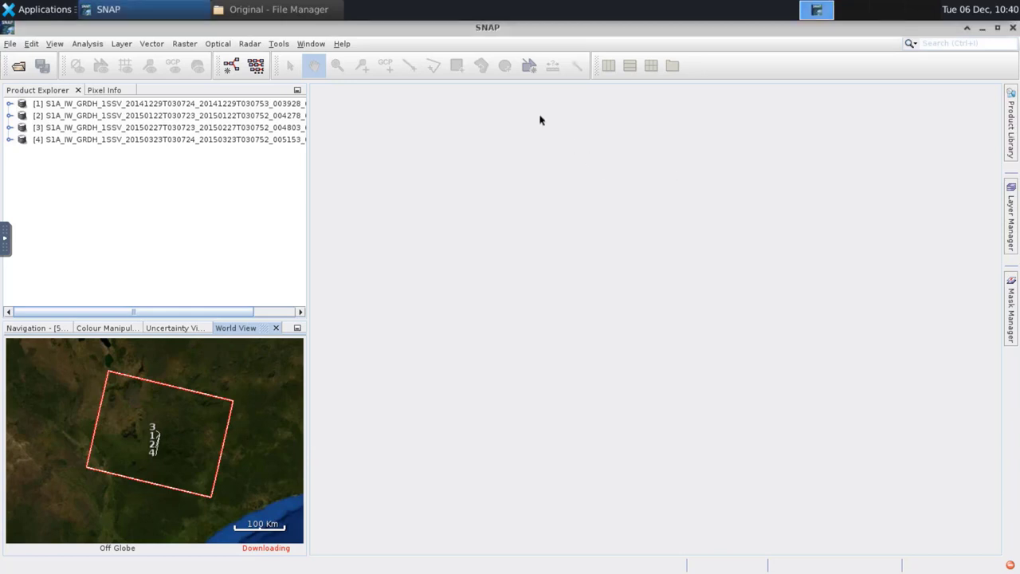
Switch to the File Manager and load the four preprocessed Subset .dim products from the Processing folder into SNAP
{"action": "left_click", "coordinate": [278, 13]}
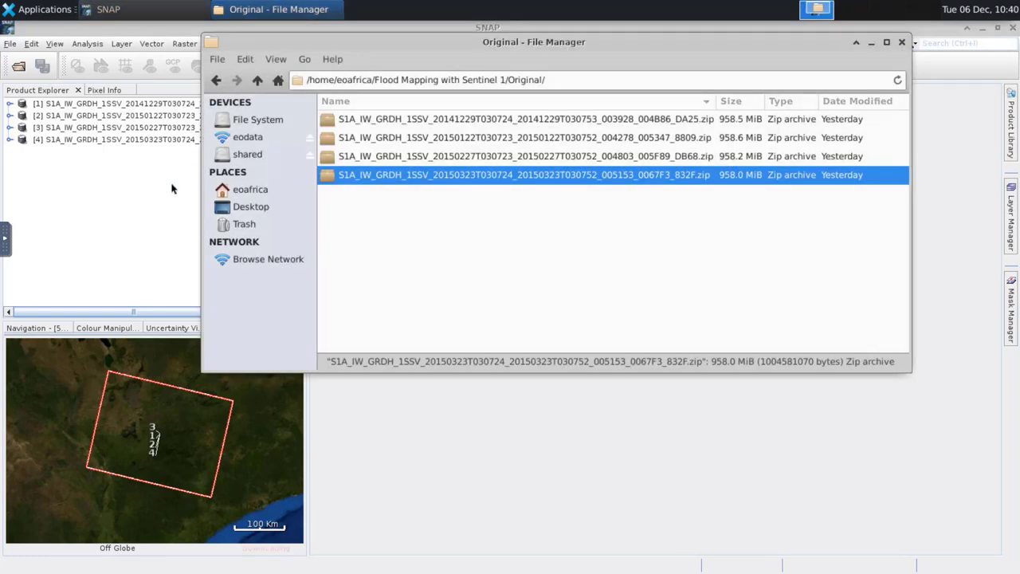
{"action": "left_click", "coordinate": [258, 82]}
{"action": "double_click", "coordinate": [356, 156]}
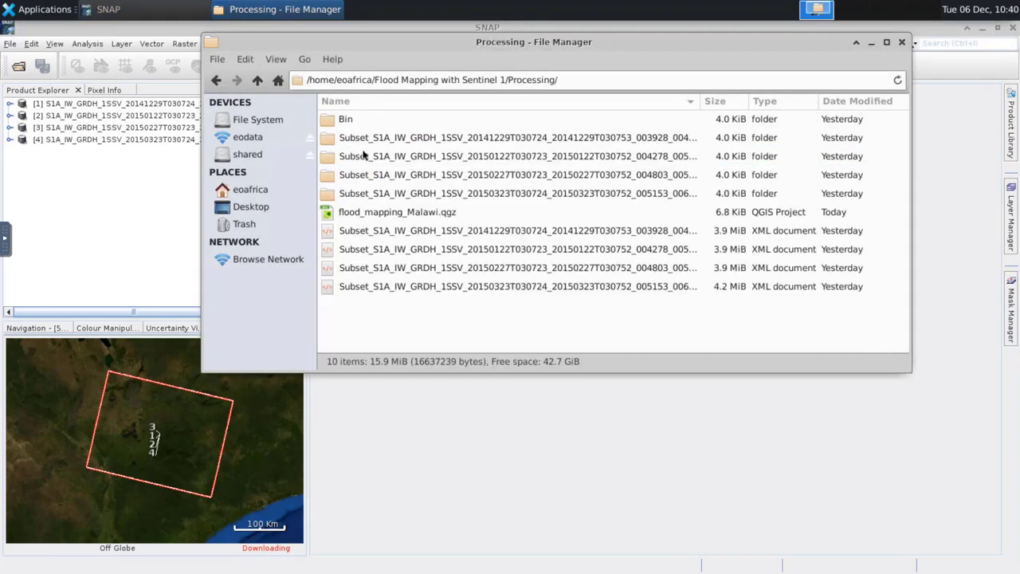
{"action": "left_click", "coordinate": [422, 230]}
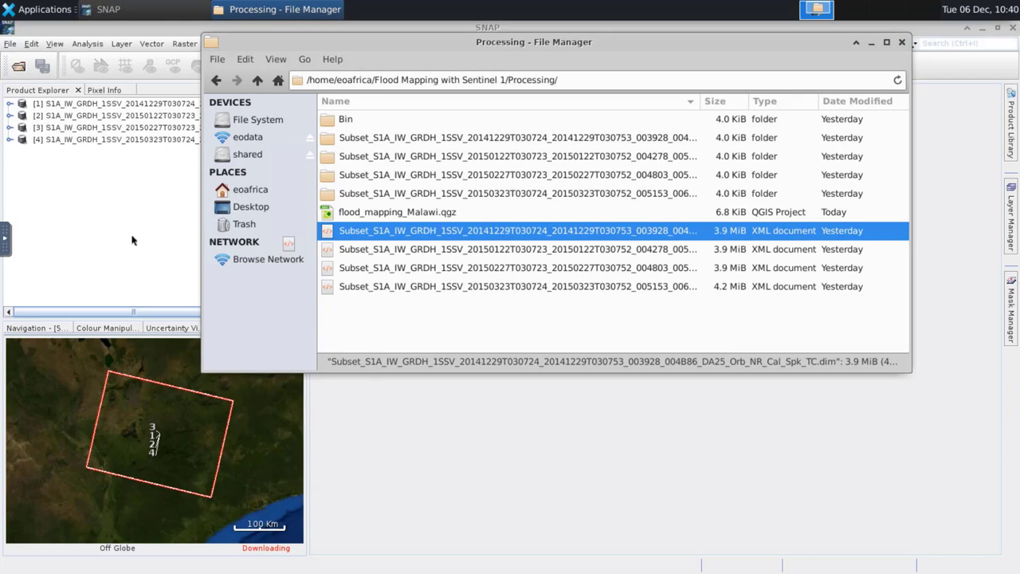
{"action": "left_click", "coordinate": [504, 253]}
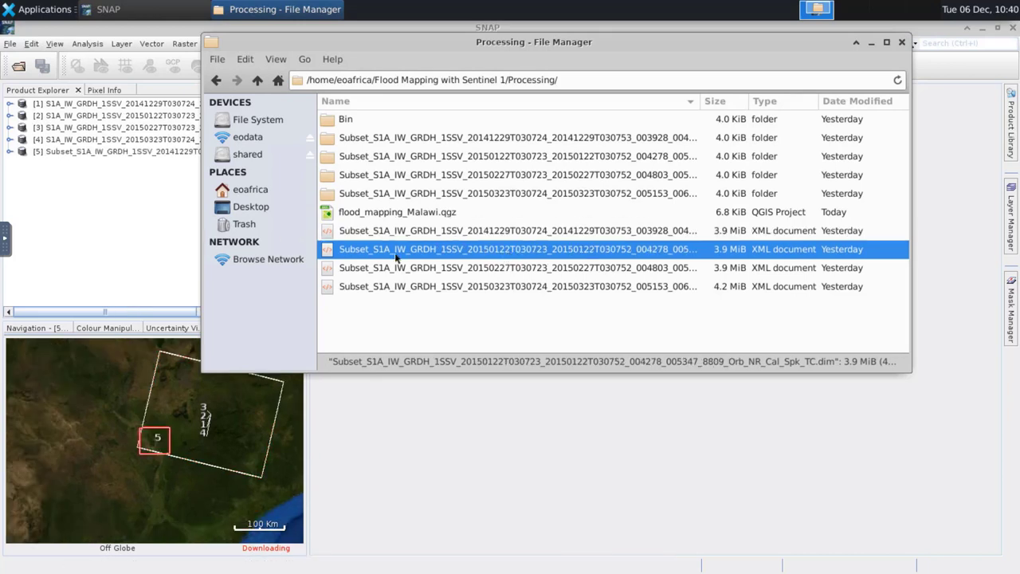
{"action": "left_click_drag", "start_coordinate": [447, 258], "coordinate": [115, 217]}
{"action": "left_click", "coordinate": [447, 267]}
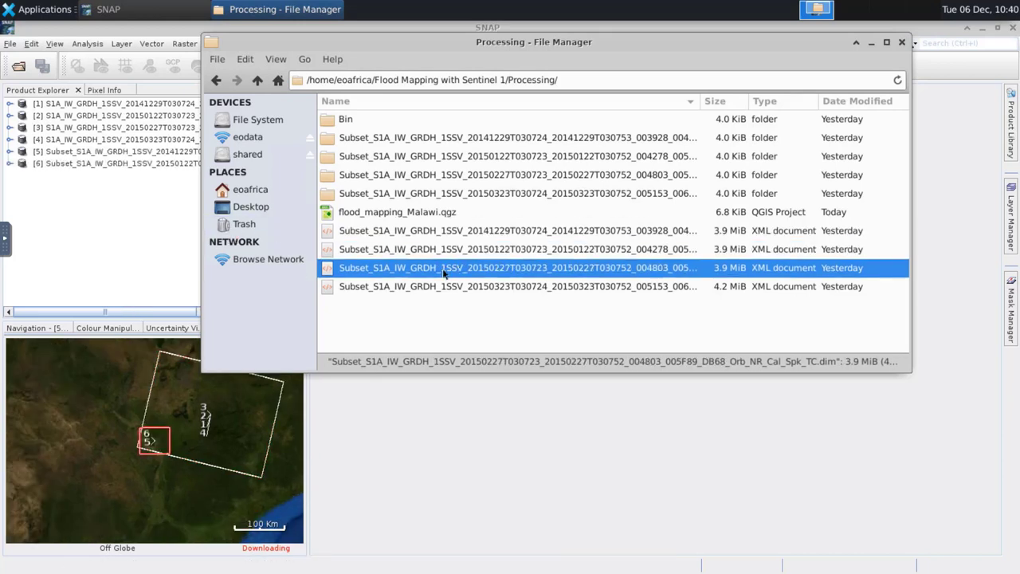
{"action": "left_click_drag", "start_coordinate": [448, 271], "coordinate": [143, 234]}
{"action": "left_click", "coordinate": [426, 288]}
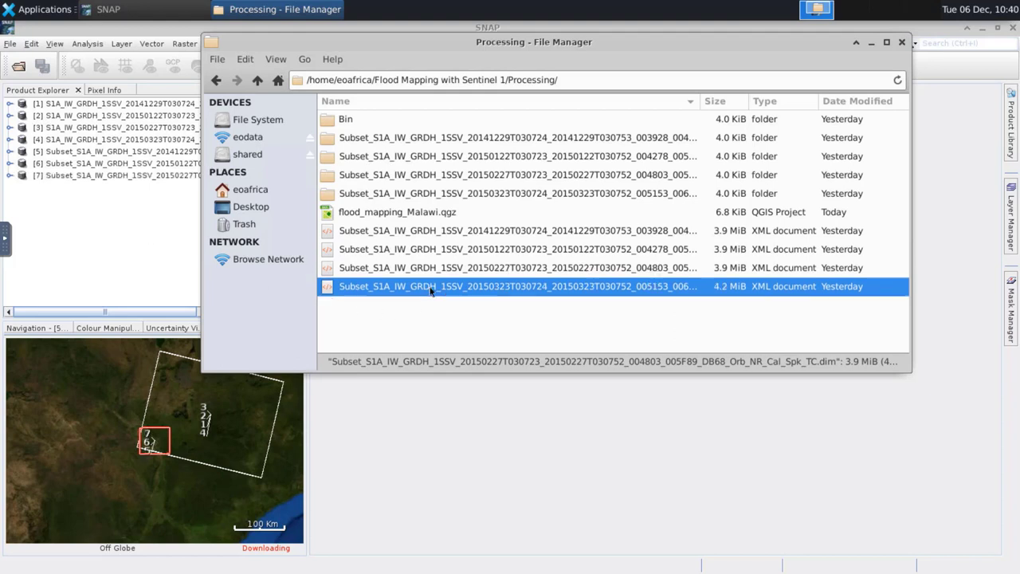
{"action": "left_click_drag", "start_coordinate": [436, 291], "coordinate": [126, 263]}
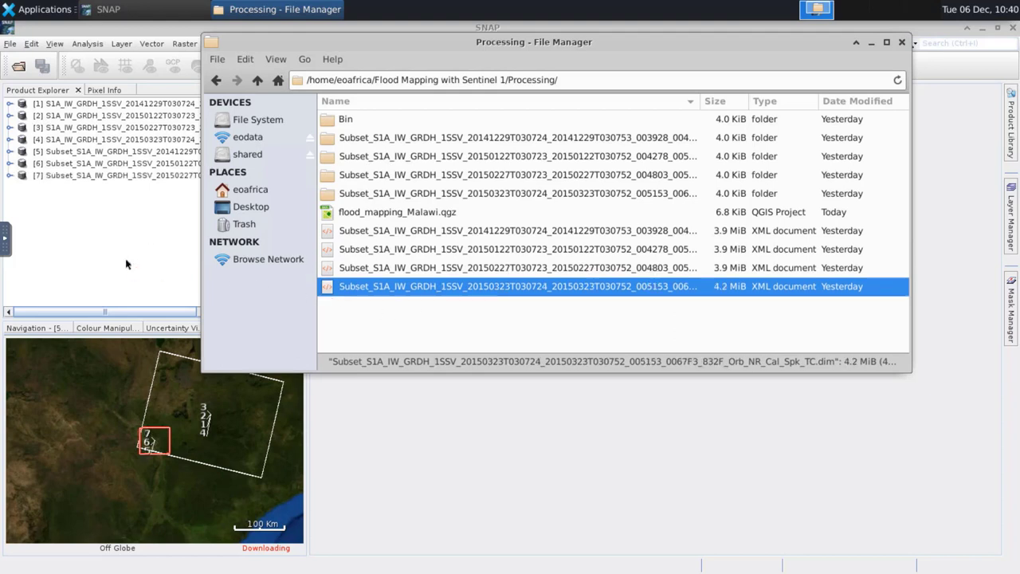
{"action": "left_click", "coordinate": [179, 271]}
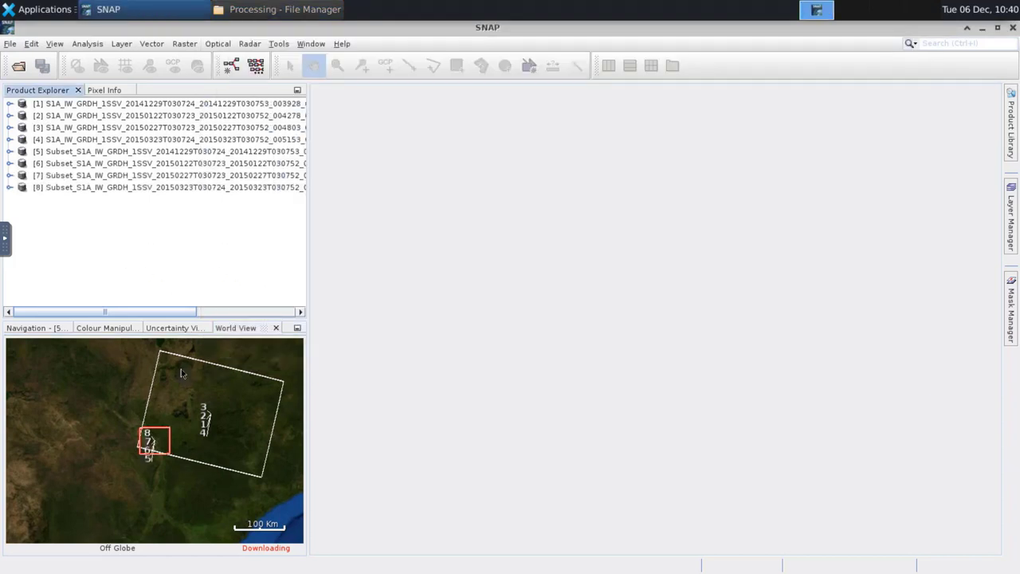
Compare the footprints of the original and subset 2014-12-29 products and display the original's Intensity_VV band
{"action": "left_click", "coordinate": [83, 107]}
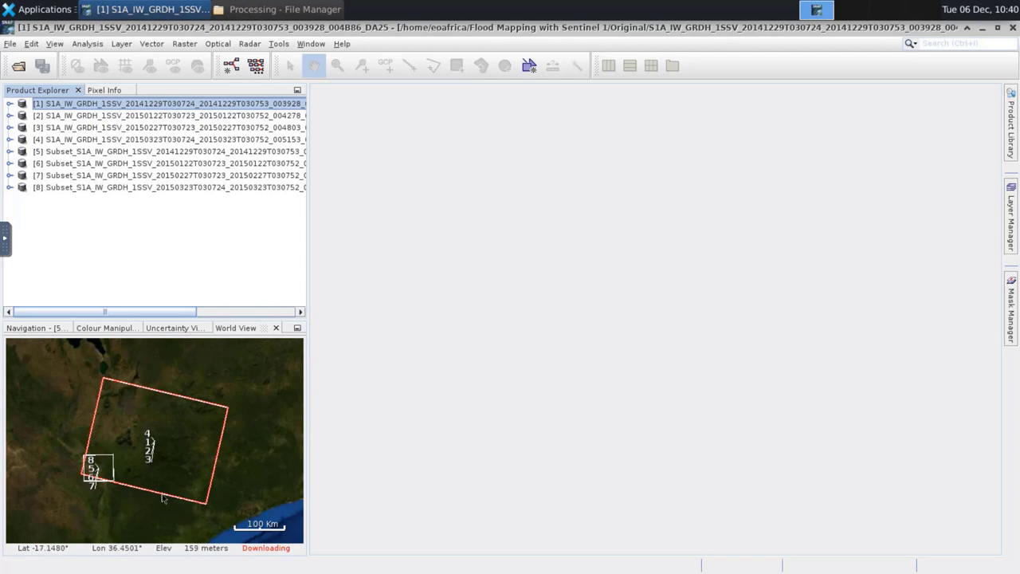
{"action": "left_click", "coordinate": [86, 157]}
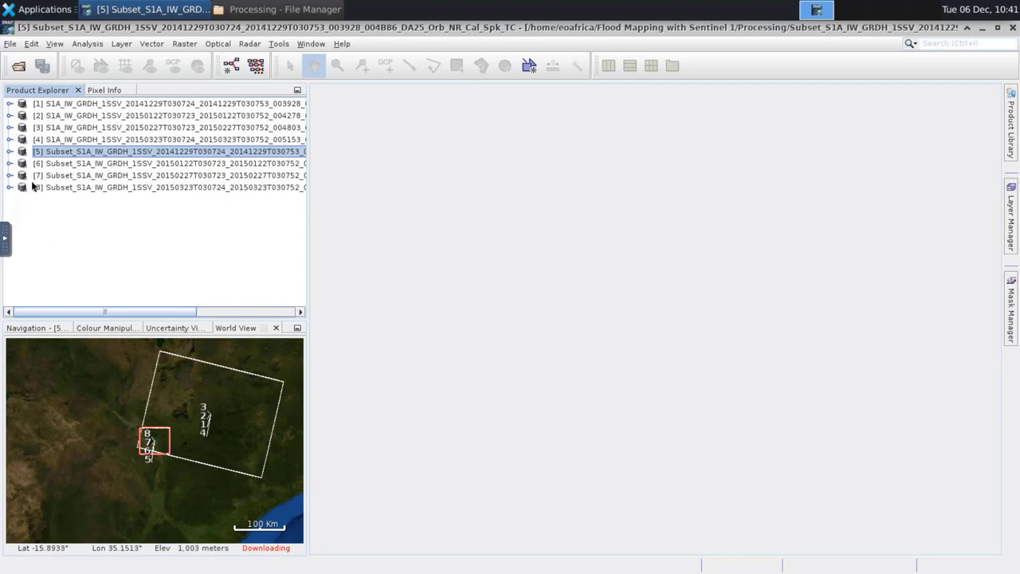
{"action": "left_click", "coordinate": [10, 104]}
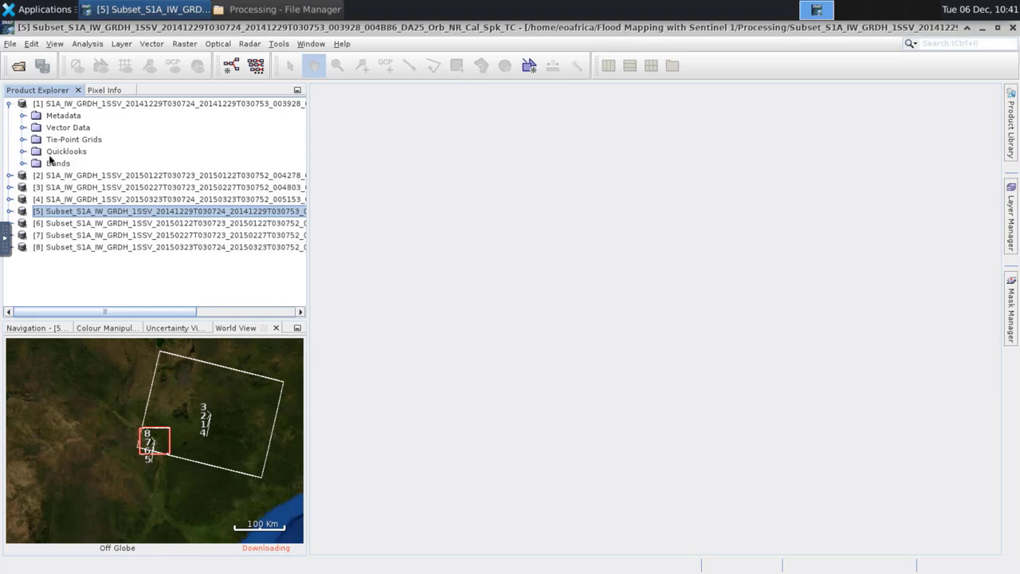
{"action": "left_click", "coordinate": [23, 164]}
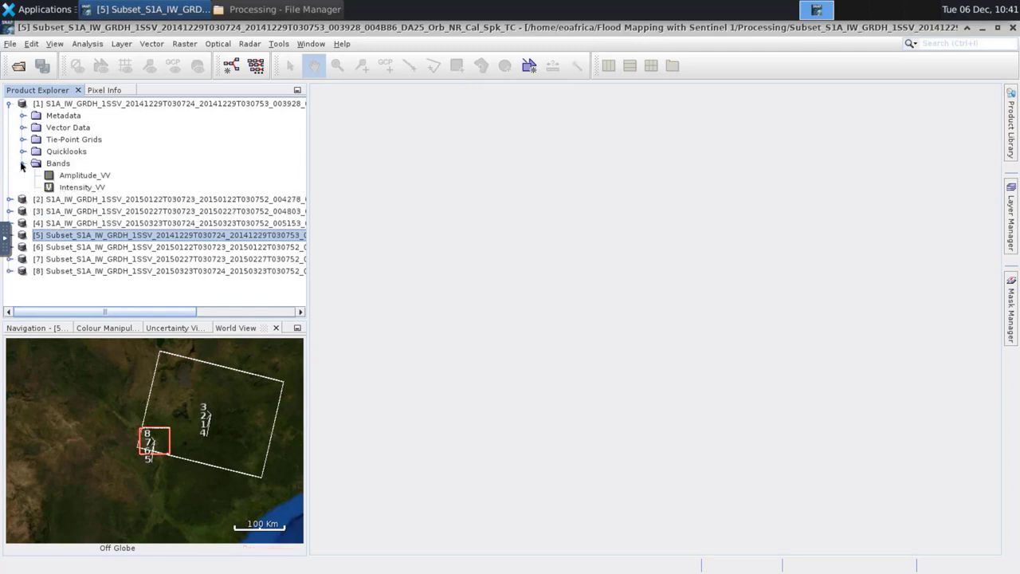
{"action": "double_click", "coordinate": [92, 188]}
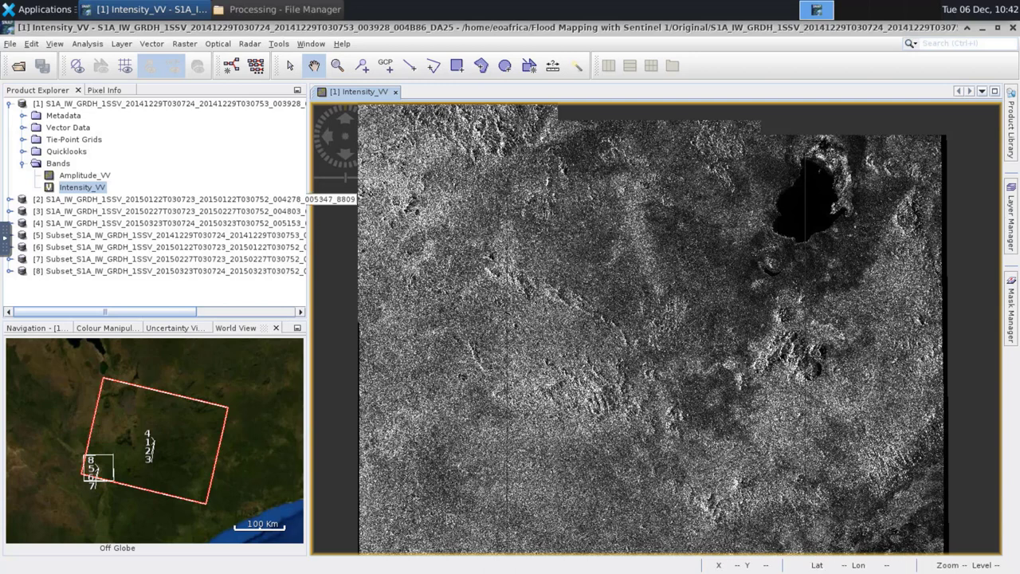
Display the Sigma0_VV band of the 2014-12-29 subset product and close the original Intensity_VV view
{"action": "double_click", "coordinate": [21, 236]}
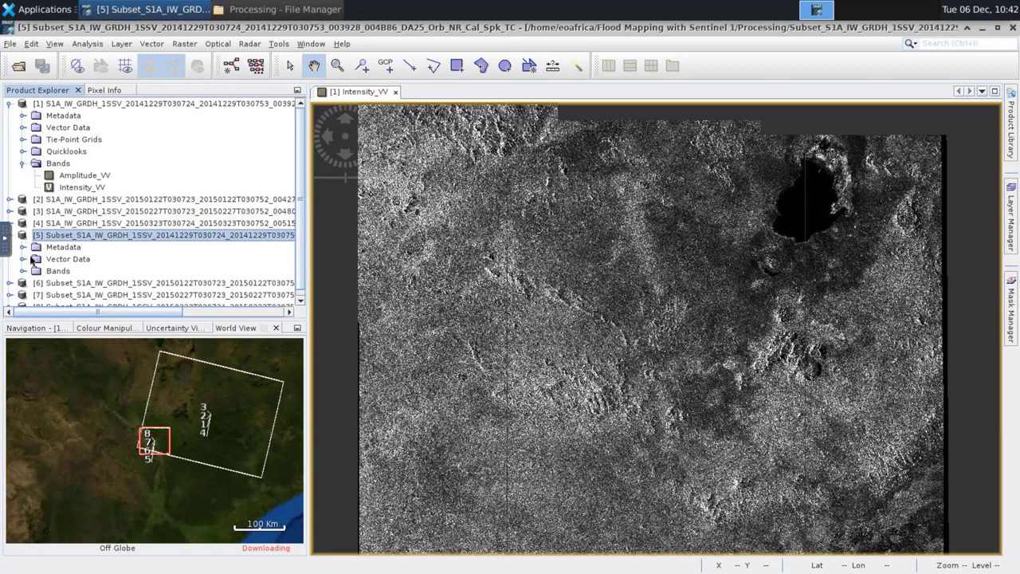
{"action": "left_click", "coordinate": [22, 271]}
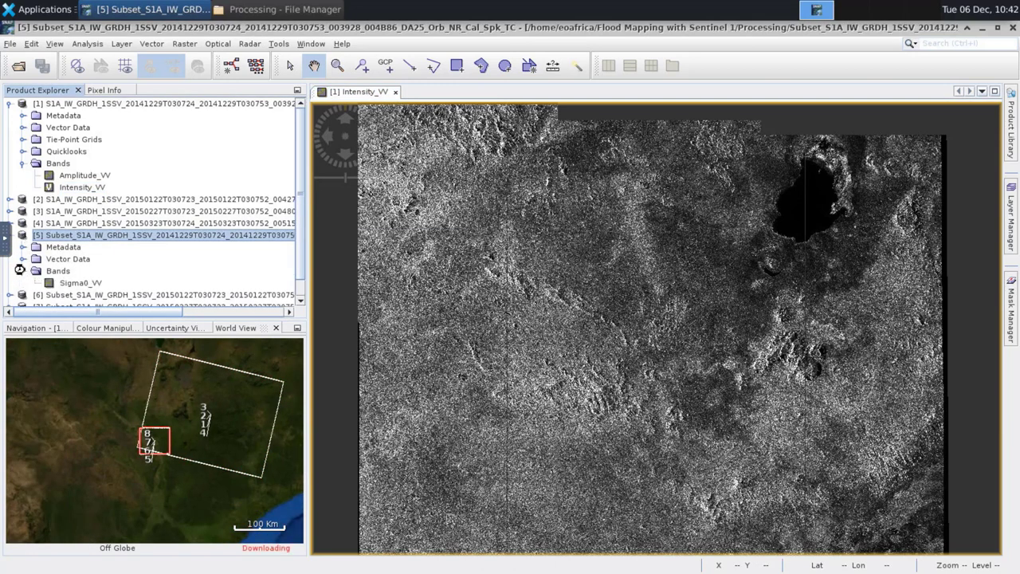
{"action": "double_click", "coordinate": [96, 284]}
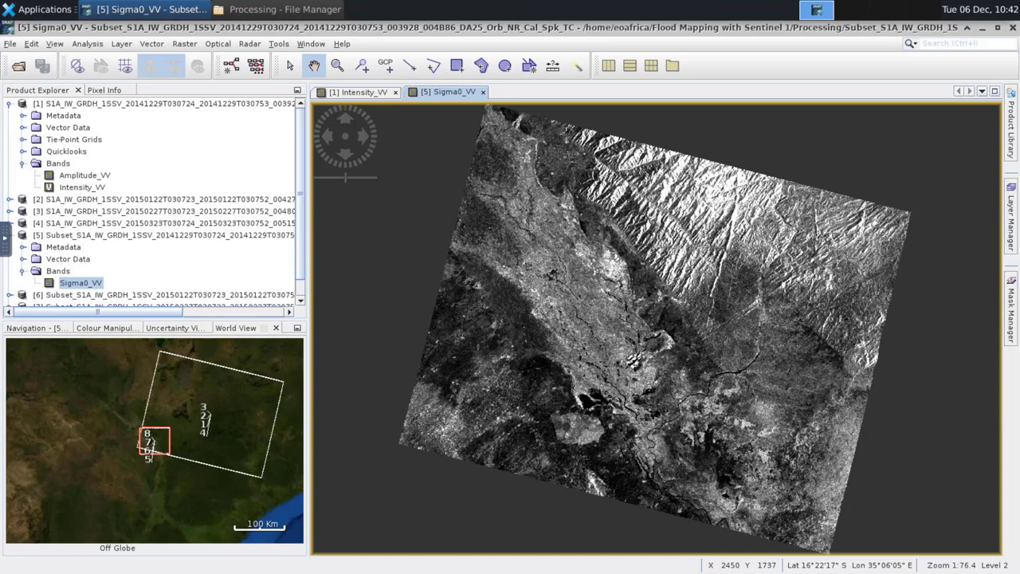
{"action": "left_click", "coordinate": [395, 91]}
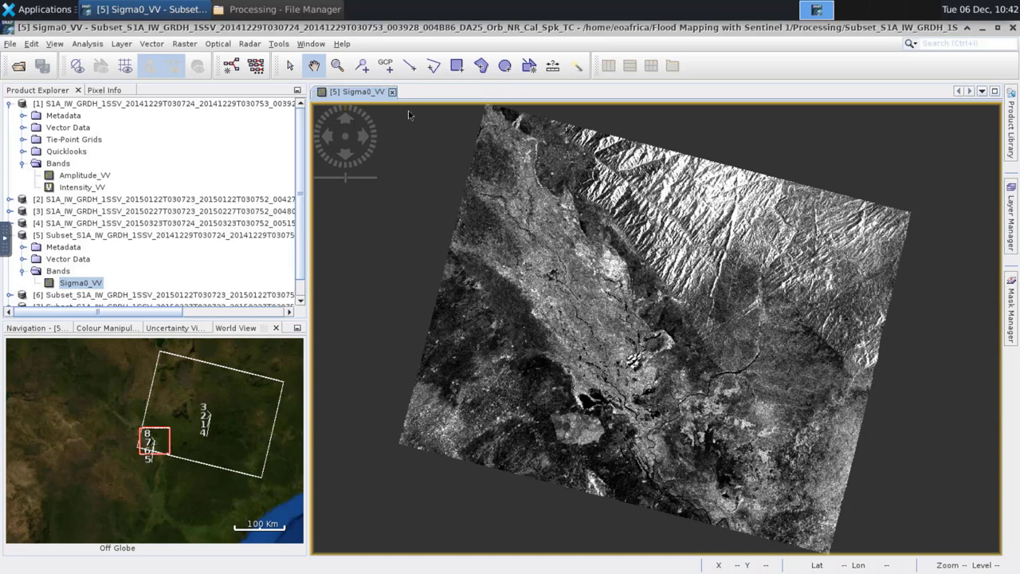
Close the four original Sentinel-1 GRD products together, keeping only the preprocessed Subset products open
{"action": "left_click", "coordinate": [217, 107]}
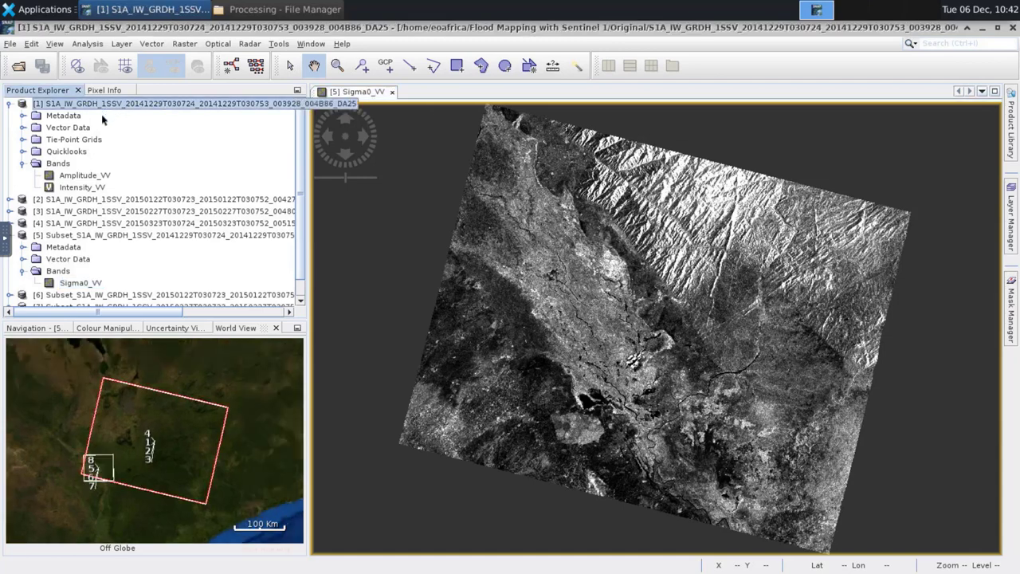
{"action": "left_click", "coordinate": [133, 201], "text": "ctrl"}
{"action": "left_click", "coordinate": [133, 213], "text": "ctrl"}
{"action": "left_click", "coordinate": [134, 224], "text": "ctrl"}
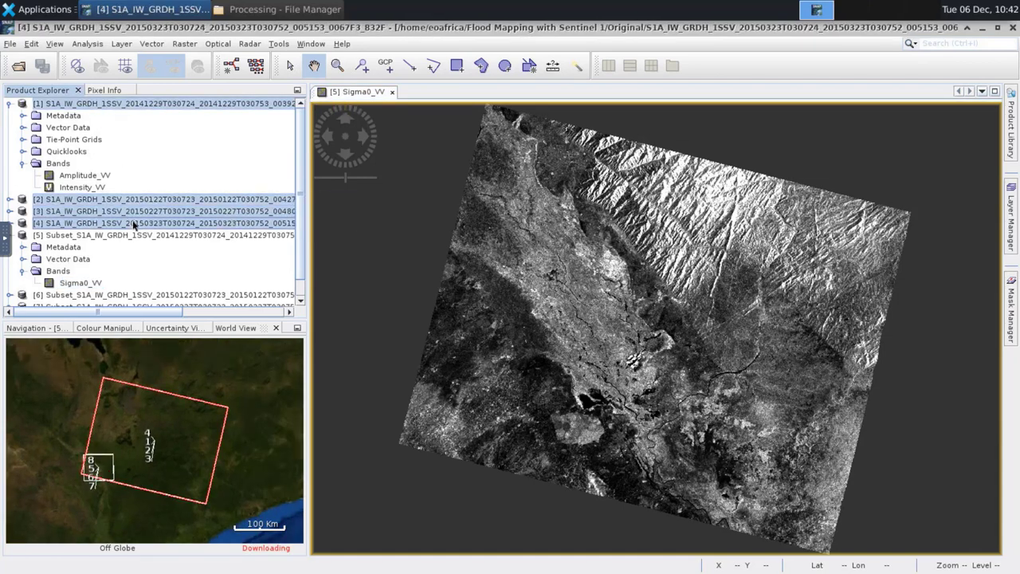
{"action": "right_click", "coordinate": [123, 205]}
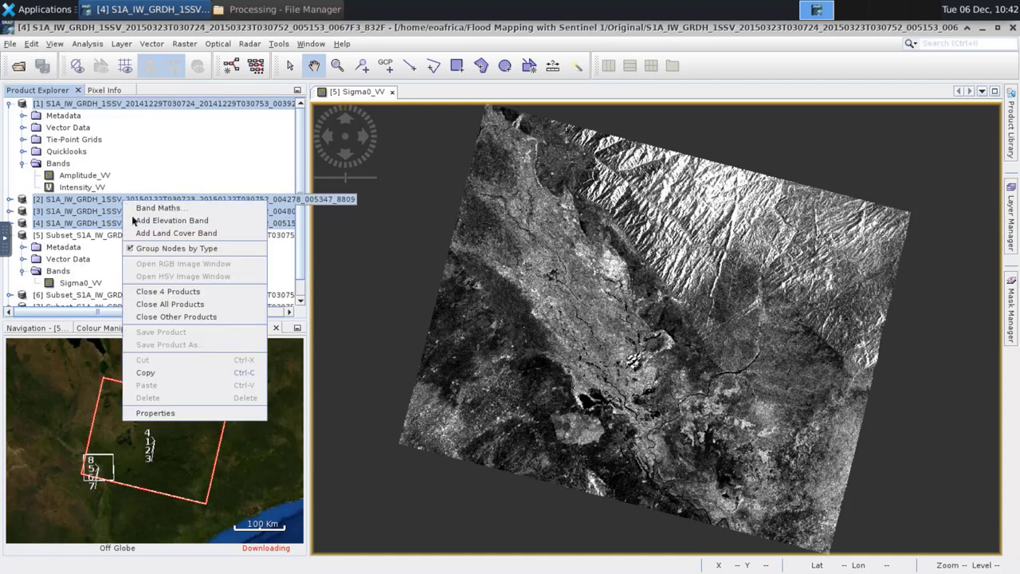
{"action": "left_click", "coordinate": [171, 291]}
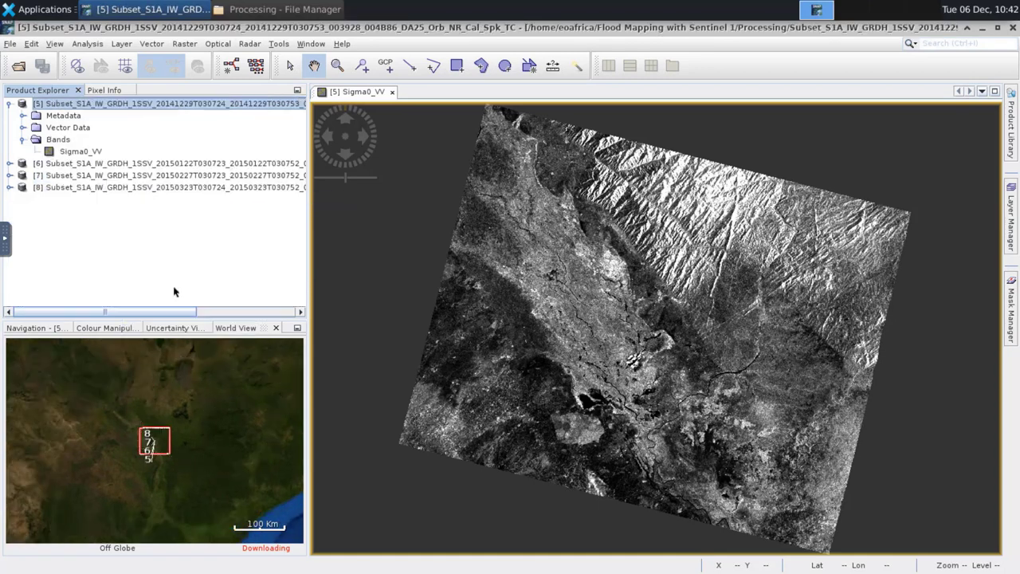
Display the Sigma0_VV bands of the 2015-01-22, 2015-02-27 and 2015-03-23 subset products
{"action": "left_click", "coordinate": [9, 164]}
{"action": "left_click", "coordinate": [23, 199]}
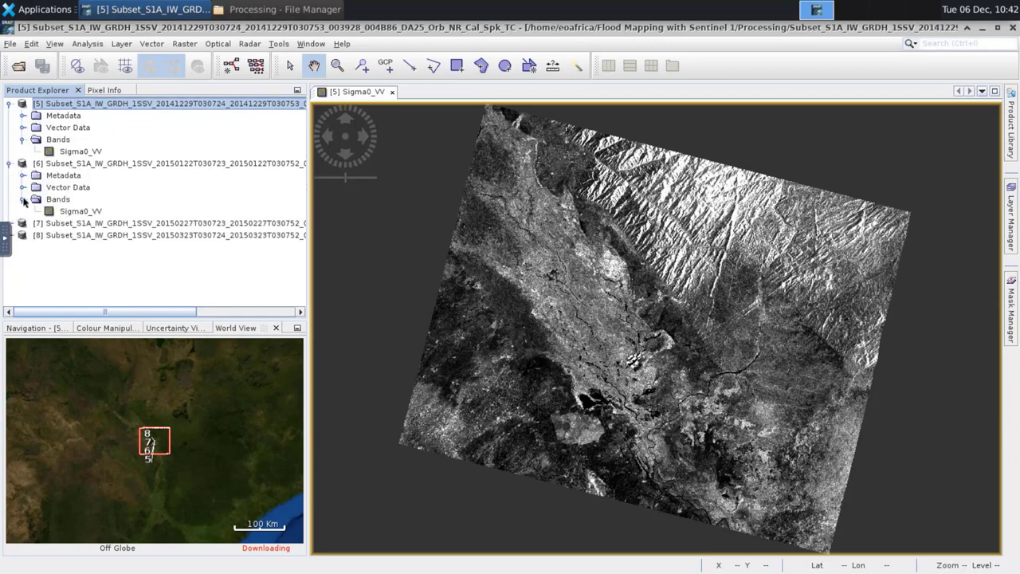
{"action": "double_click", "coordinate": [80, 211]}
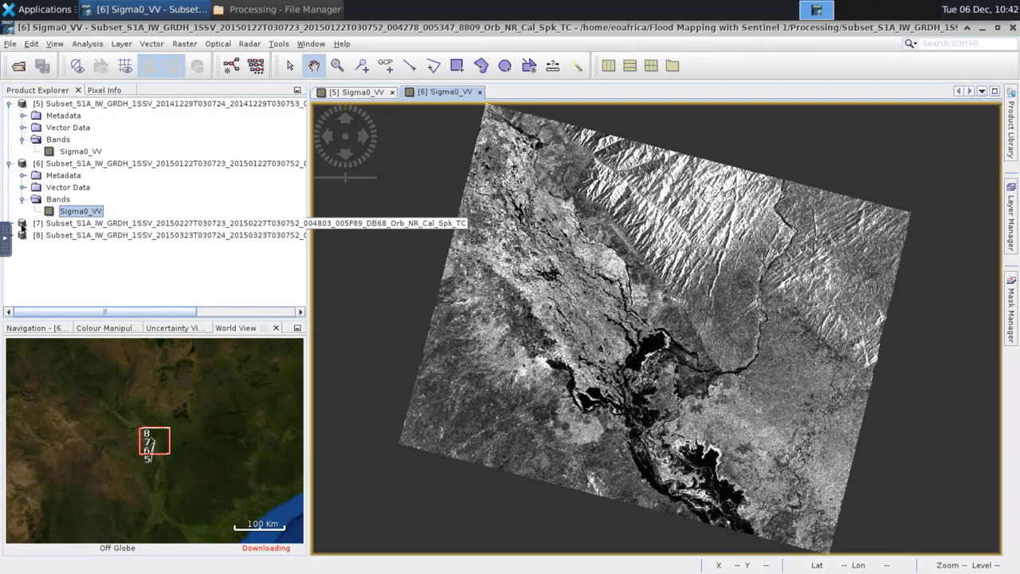
{"action": "left_click", "coordinate": [24, 226]}
{"action": "double_click", "coordinate": [58, 260]}
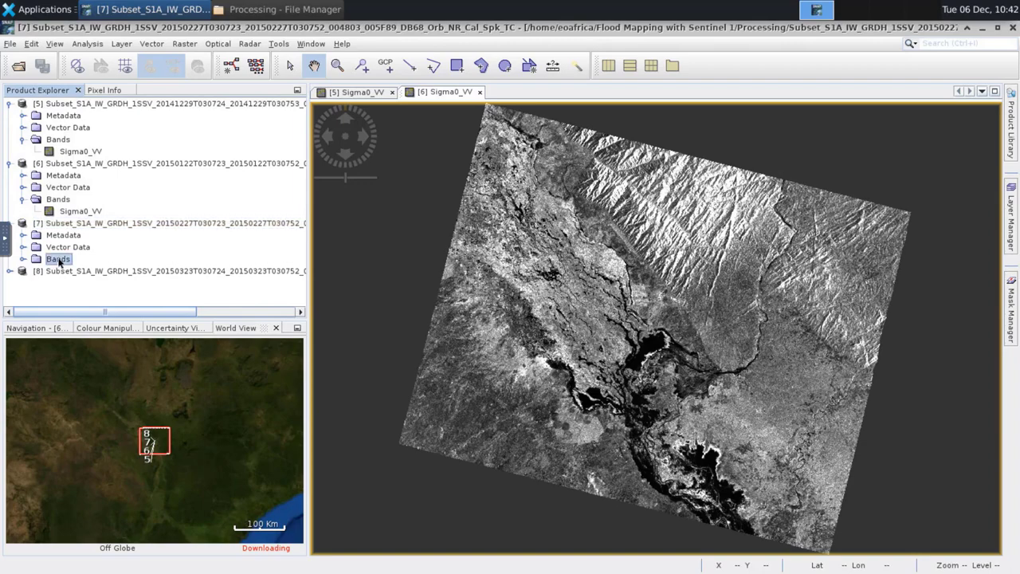
{"action": "double_click", "coordinate": [78, 272]}
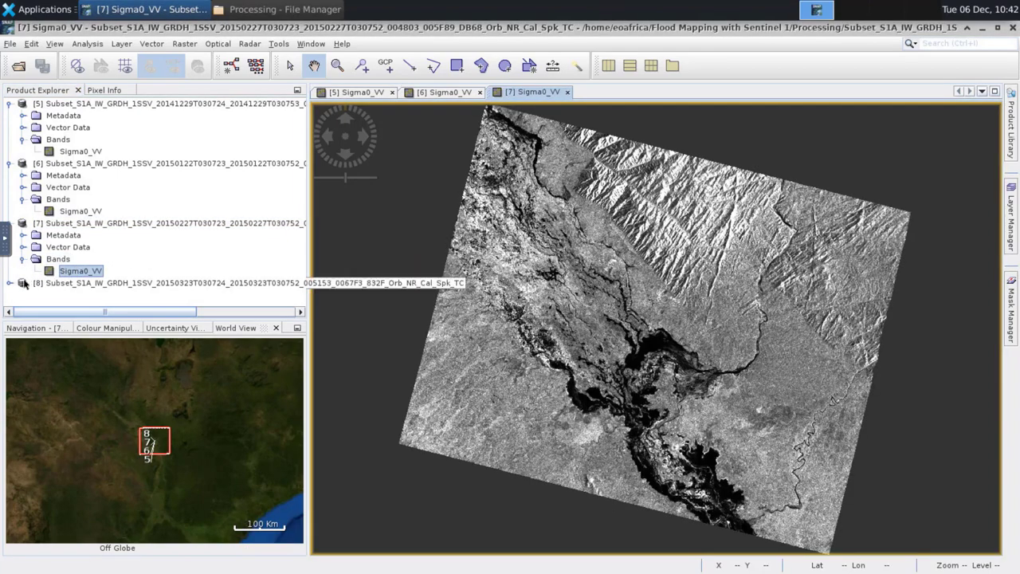
{"action": "left_click", "coordinate": [19, 288]}
{"action": "left_click", "coordinate": [9, 283]}
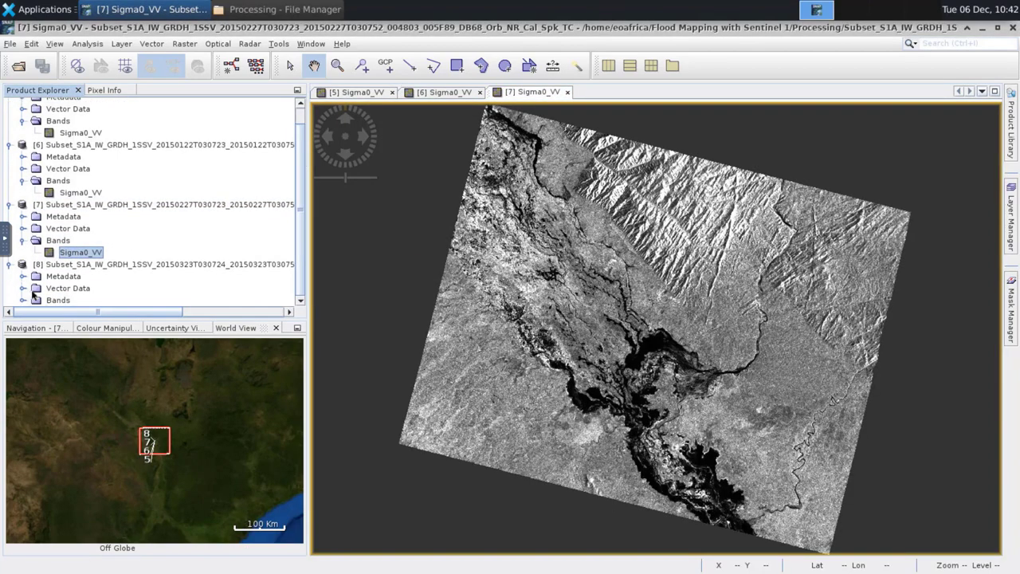
{"action": "double_click", "coordinate": [56, 302]}
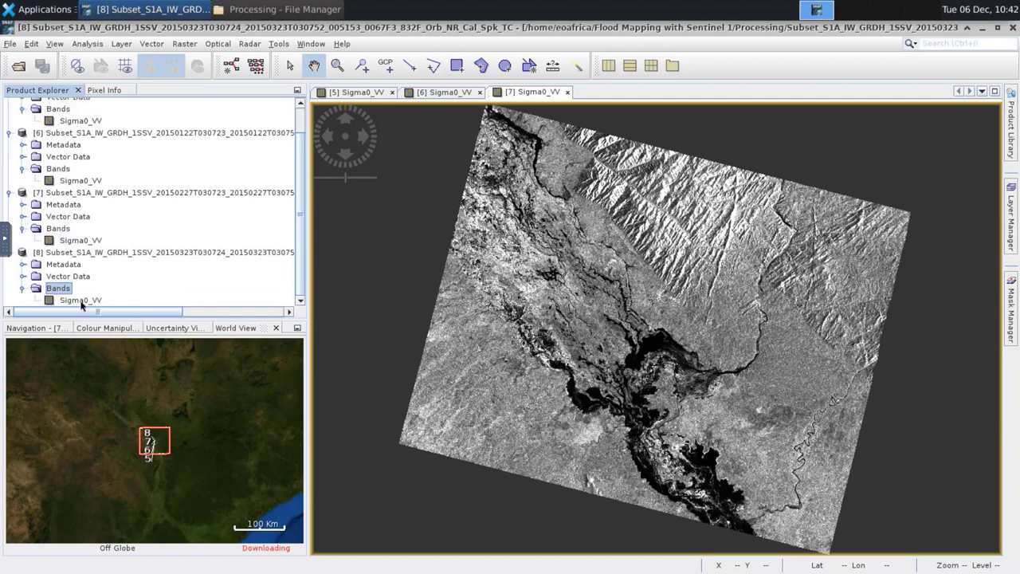
{"action": "left_click", "coordinate": [82, 301]}
{"action": "double_click", "coordinate": [81, 301]}
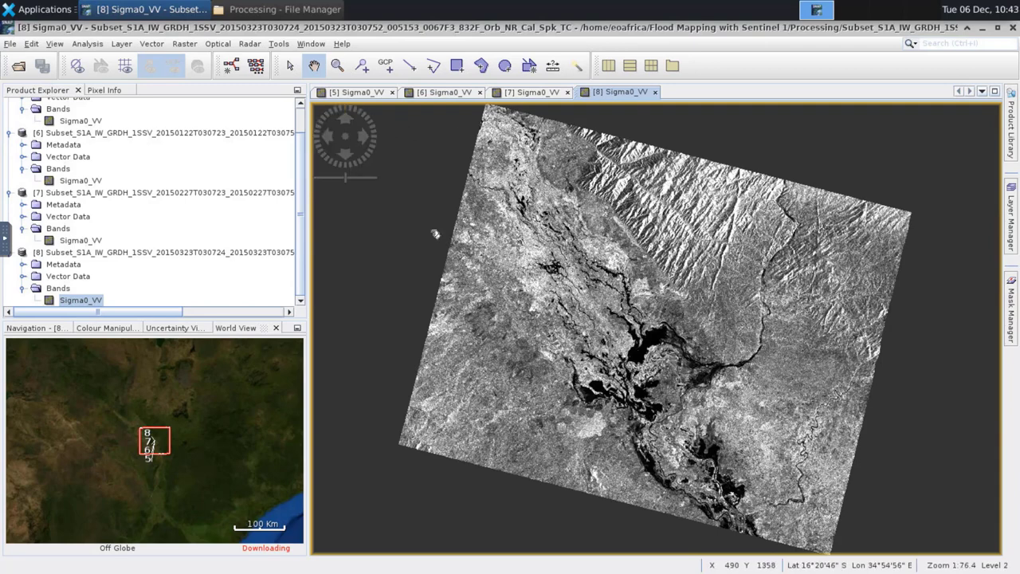
Tile the four Sigma0_VV views evenly and fit the whole image in each synchronized view
{"action": "left_click", "coordinate": [310, 44]}
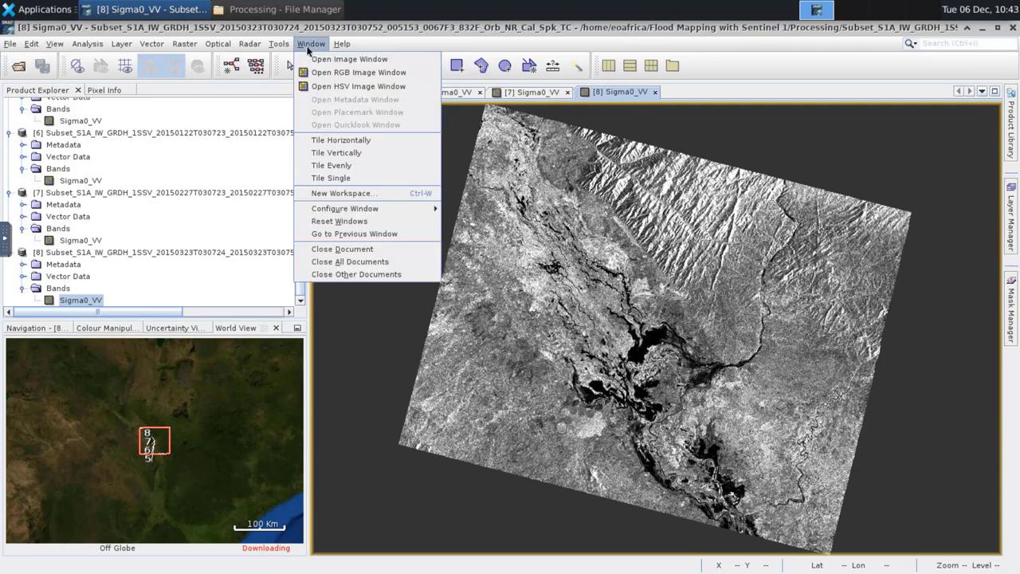
{"action": "left_click", "coordinate": [361, 166]}
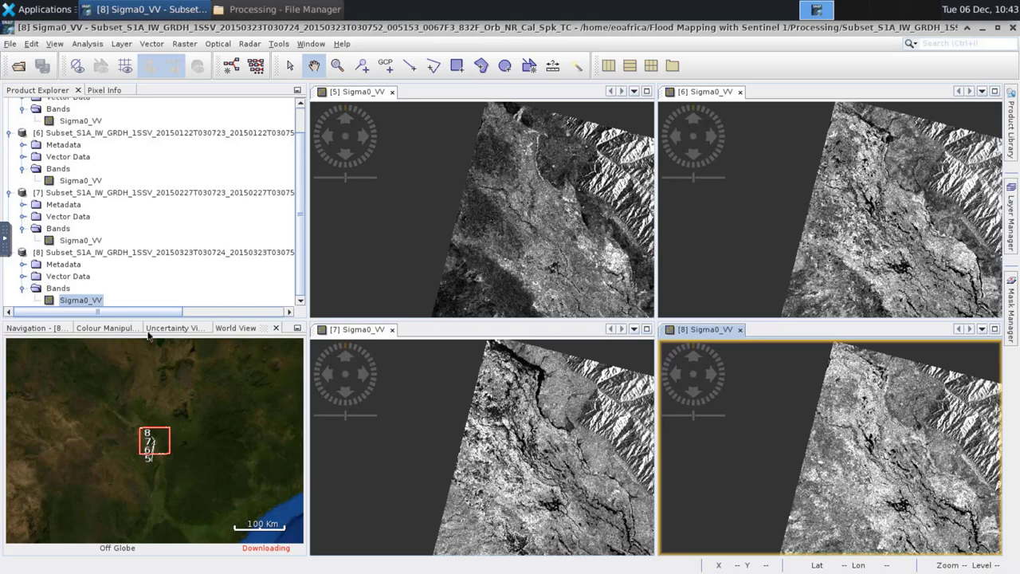
{"action": "left_click", "coordinate": [35, 330]}
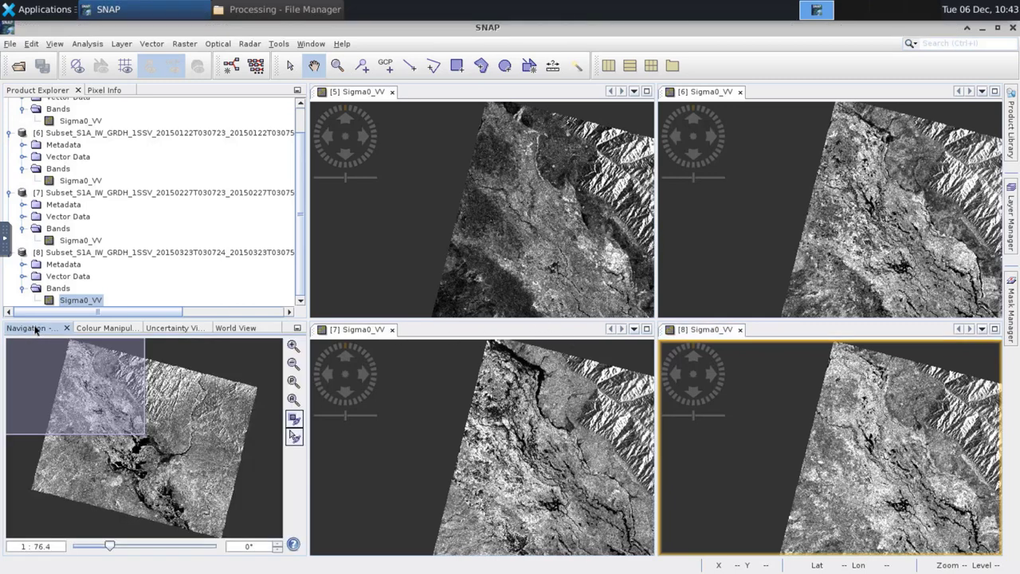
{"action": "left_click", "coordinate": [293, 400]}
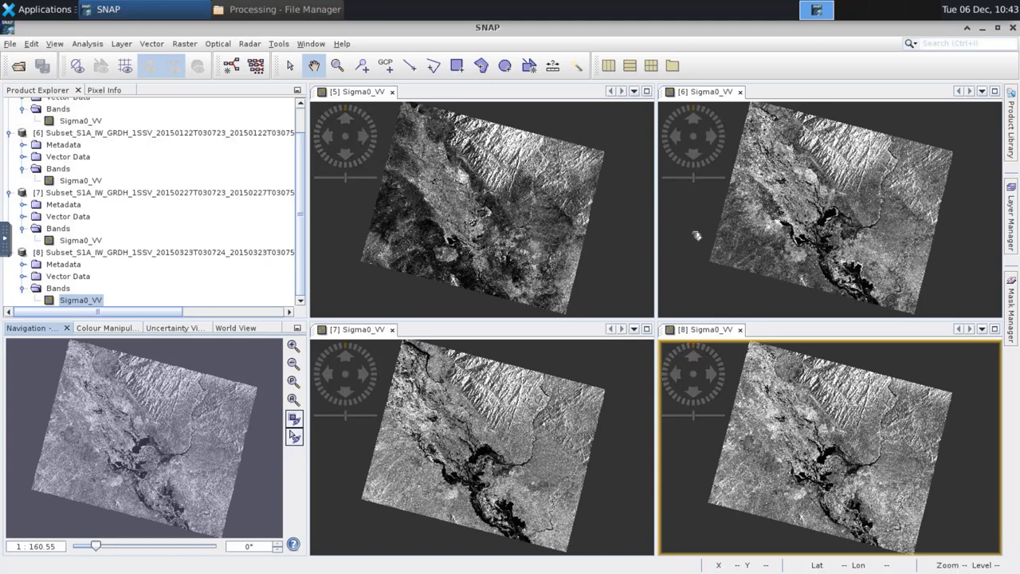
Compare the dark water areas along the river and its flood plain across the four Sigma0_VV dates
{"action": "left_click", "coordinate": [694, 271]}
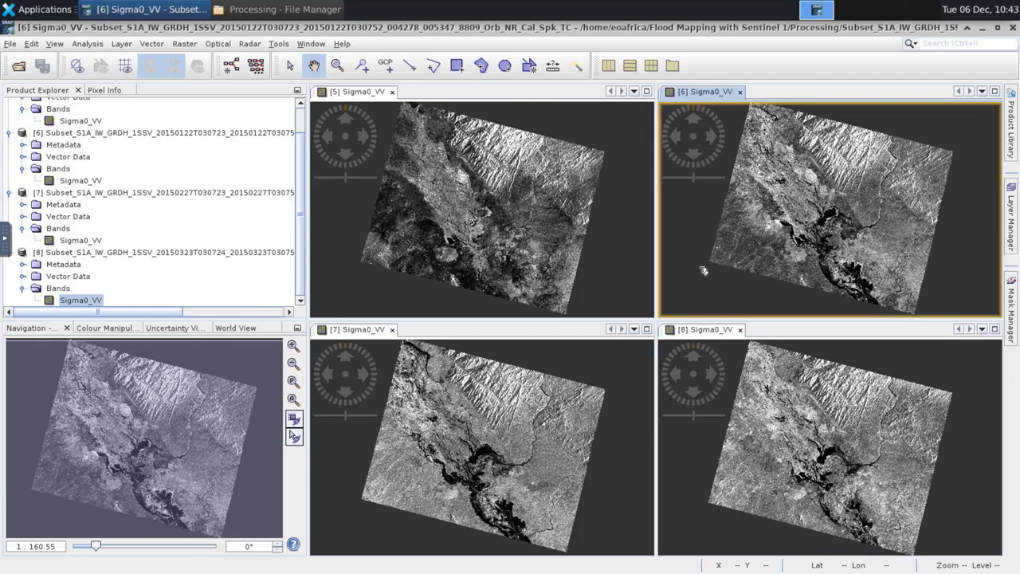
{"action": "left_click", "coordinate": [552, 385]}
{"action": "left_click", "coordinate": [685, 375]}
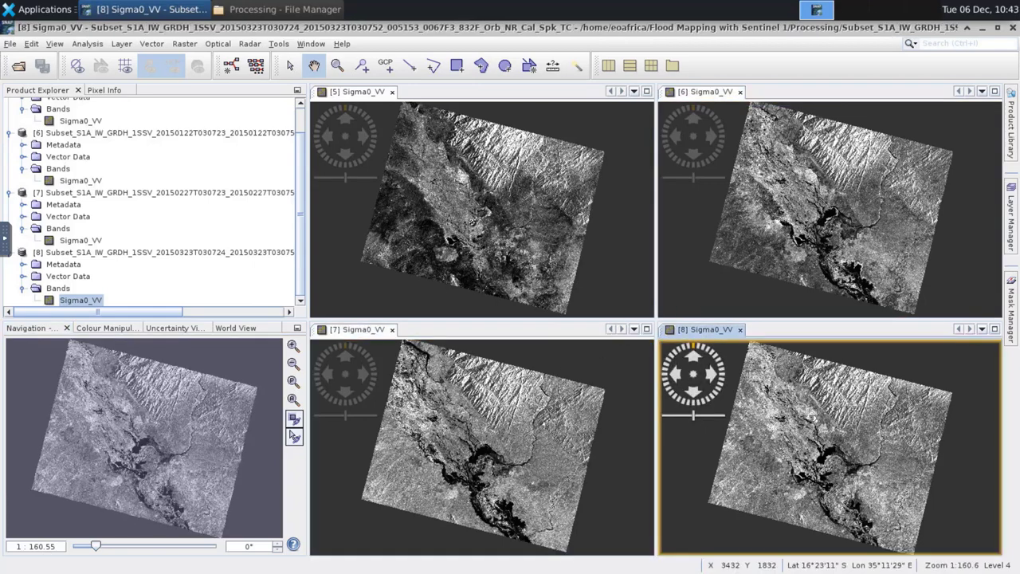
{"action": "scroll", "coordinate": [494, 488], "scroll_direction": "up", "scroll_amount": 6}
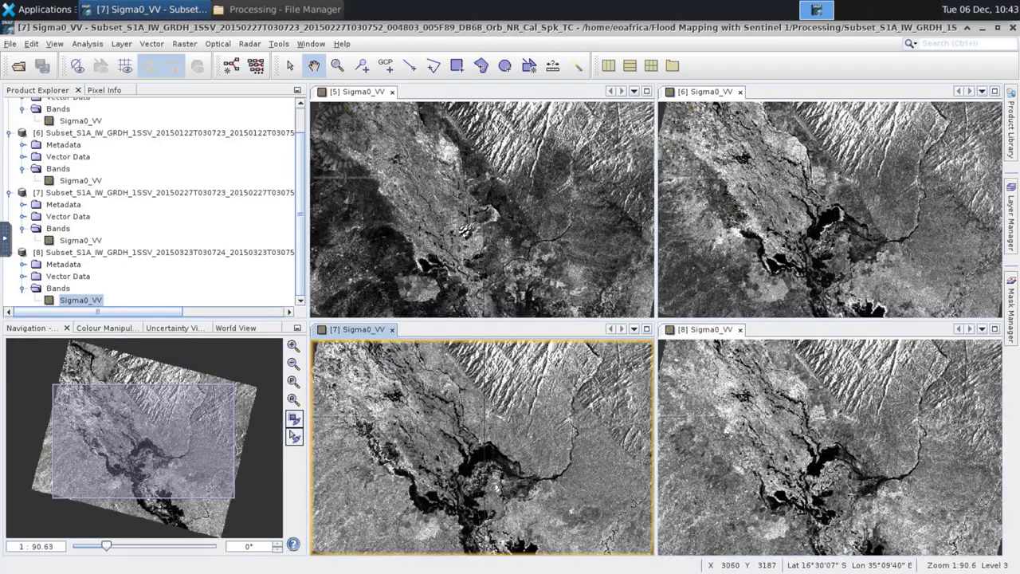
{"action": "left_click_drag", "start_coordinate": [495, 488], "coordinate": [526, 440]}
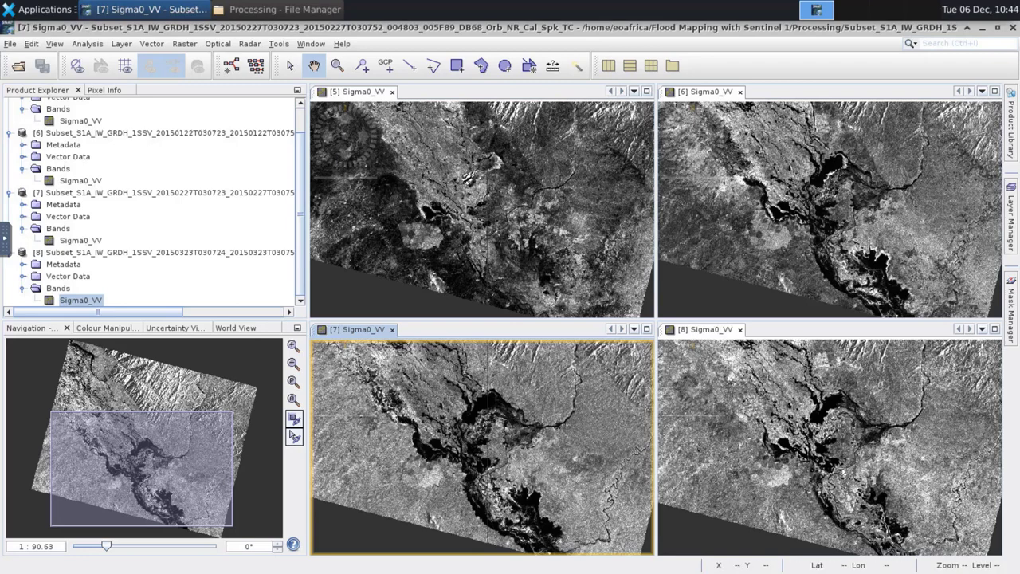
{"action": "left_click", "coordinate": [813, 445]}
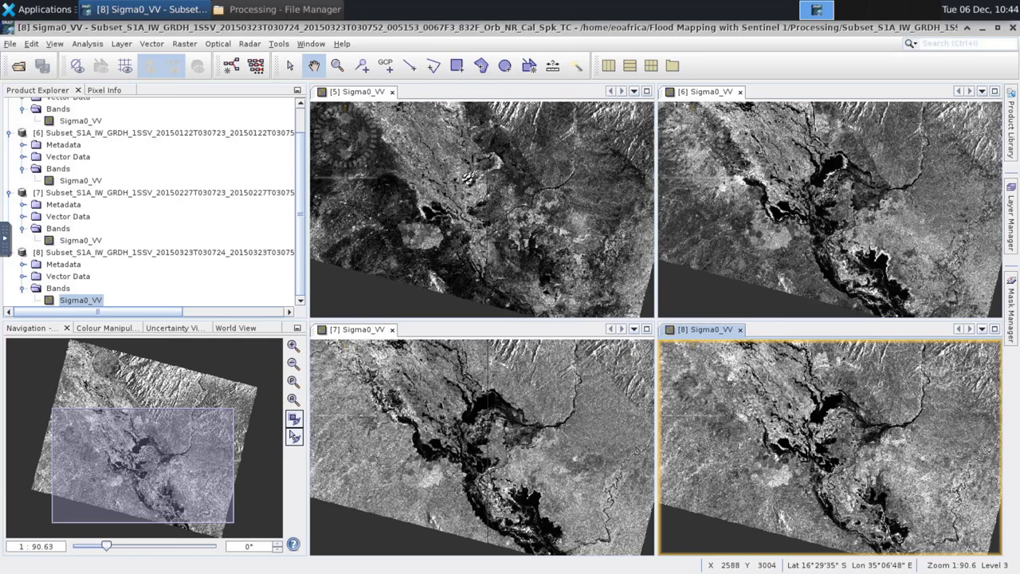
{"action": "left_click", "coordinate": [539, 405]}
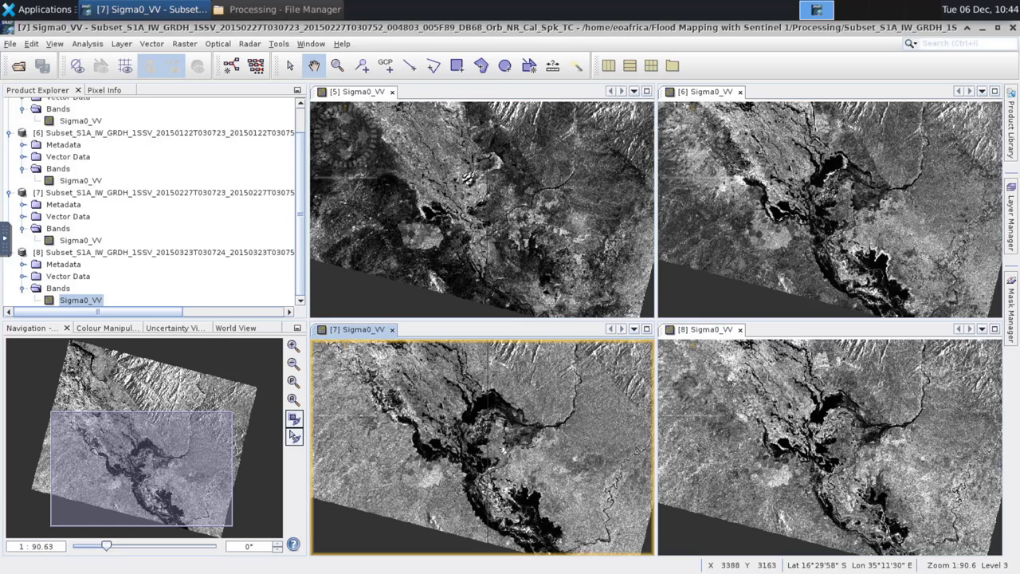
{"action": "scroll", "coordinate": [426, 469], "scroll_direction": "down", "scroll_amount": 2}
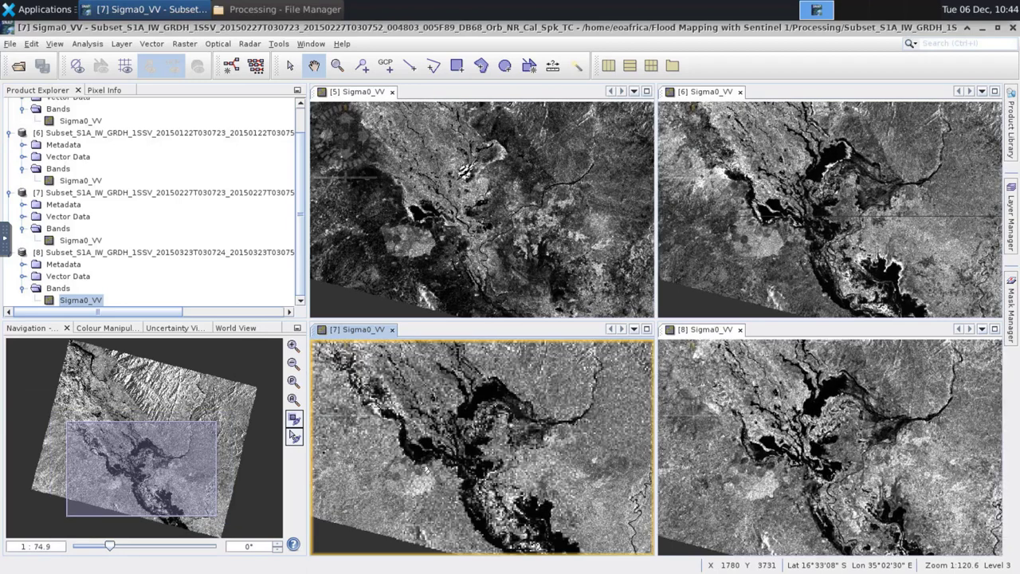
{"action": "scroll", "coordinate": [427, 470], "scroll_direction": "up", "scroll_amount": 5}
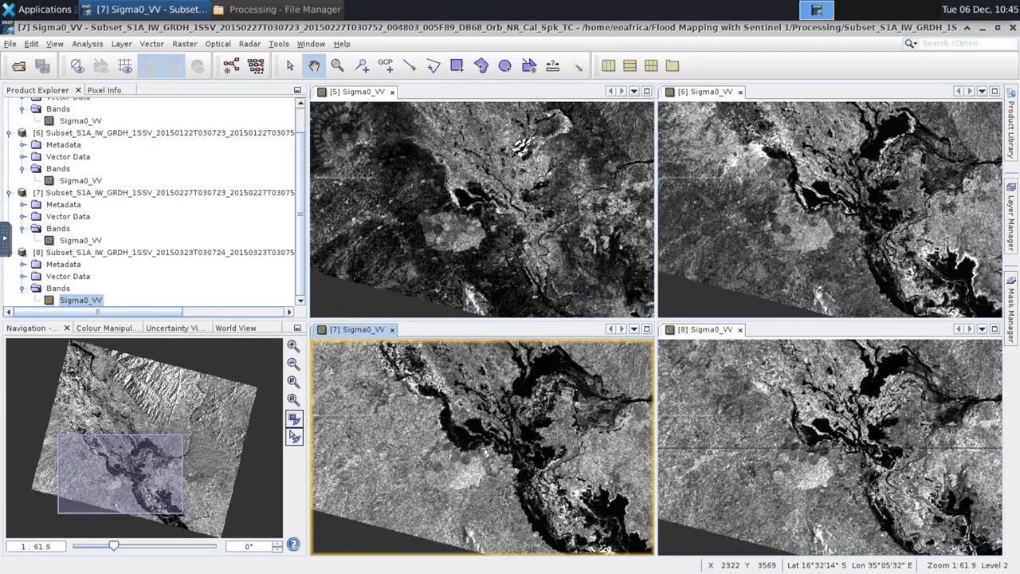
{"action": "scroll", "coordinate": [481, 449], "scroll_direction": "up", "scroll_amount": 1}
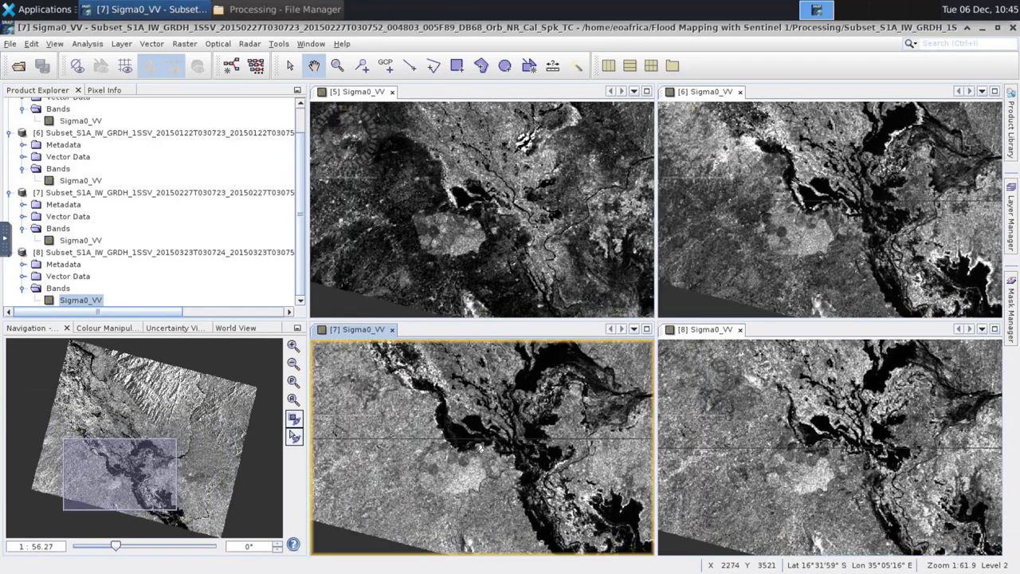
{"action": "scroll", "coordinate": [479, 448], "scroll_direction": "up", "scroll_amount": 1}
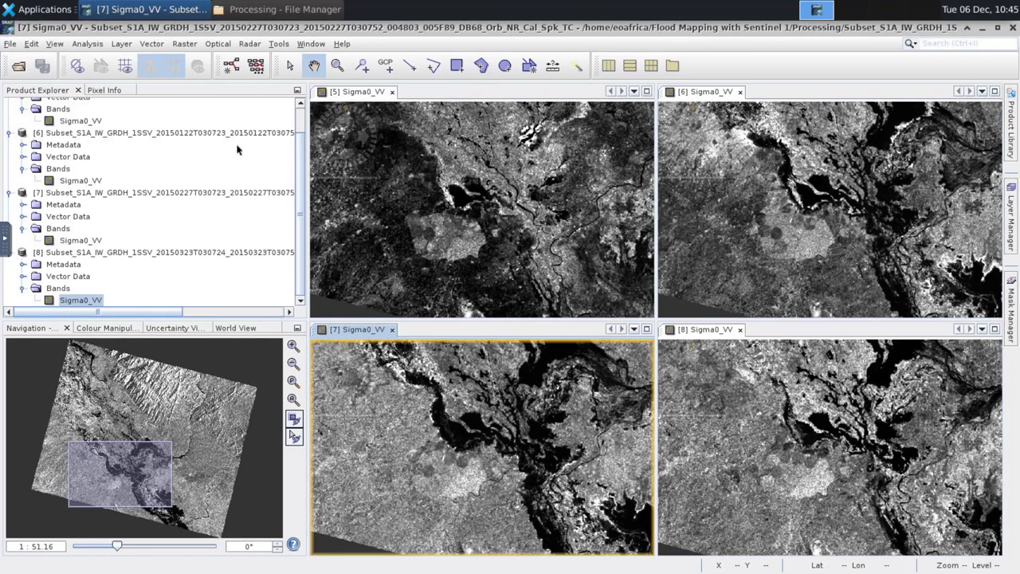
Import the shapefile Water_ROI_Polygon.shp from AuxData into the 2015-02-27 subset without separating its polygons, and inspect them over the dark water areas
{"action": "left_click", "coordinate": [150, 45]}
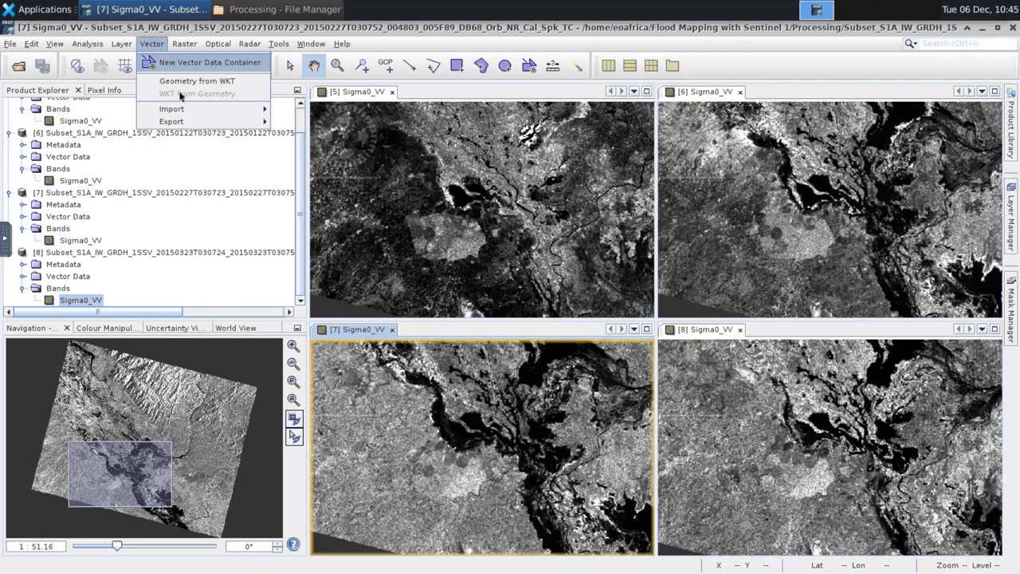
{"action": "mouse_move", "coordinate": [192, 113]}
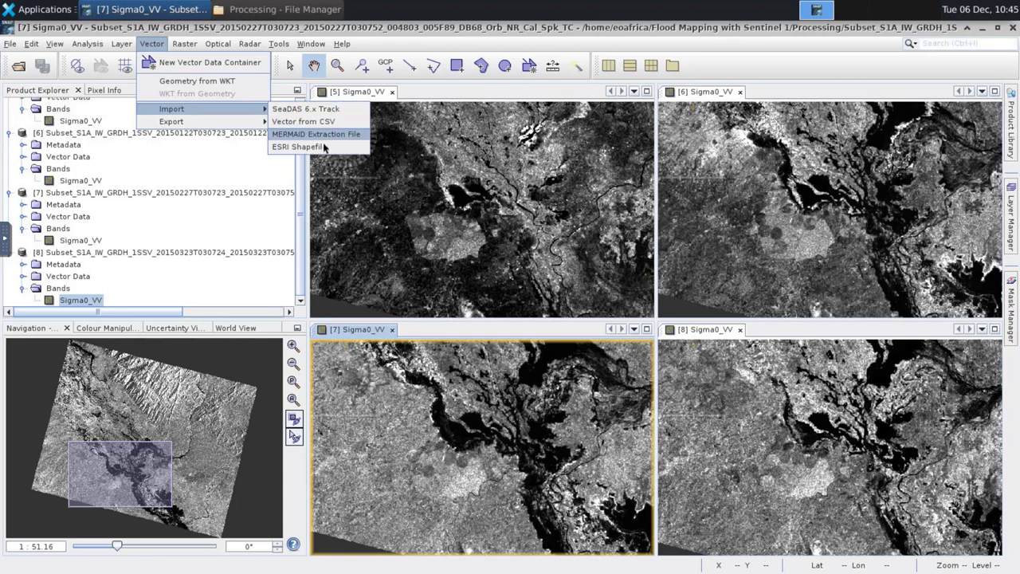
{"action": "left_click", "coordinate": [299, 146]}
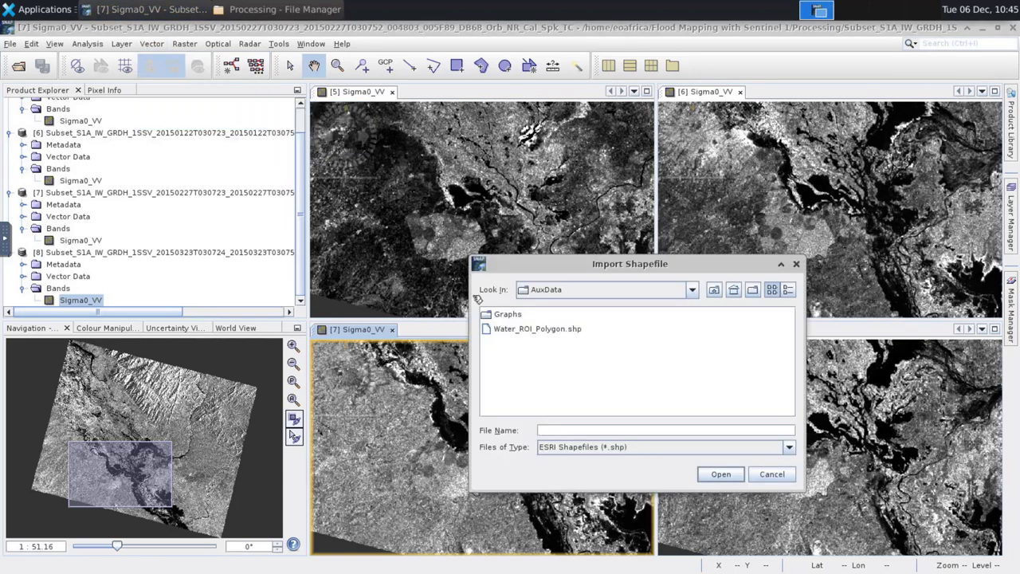
{"action": "left_click", "coordinate": [556, 330]}
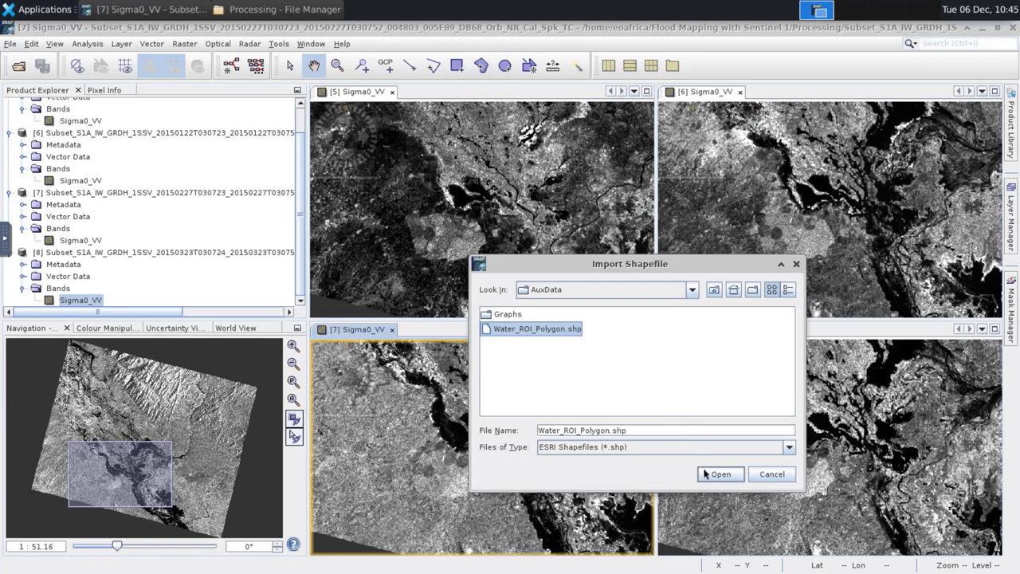
{"action": "left_click", "coordinate": [707, 476]}
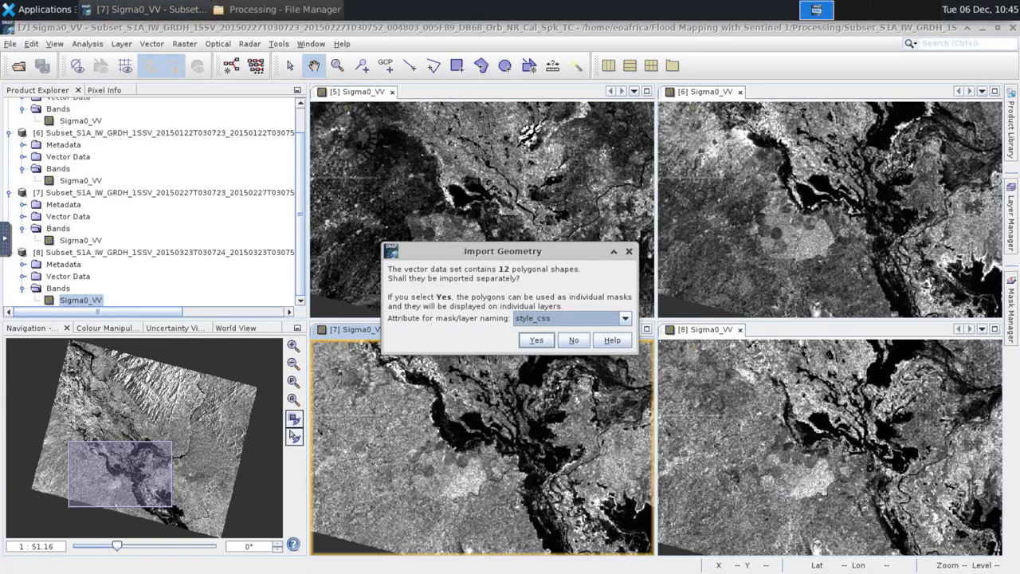
{"action": "left_click", "coordinate": [575, 343]}
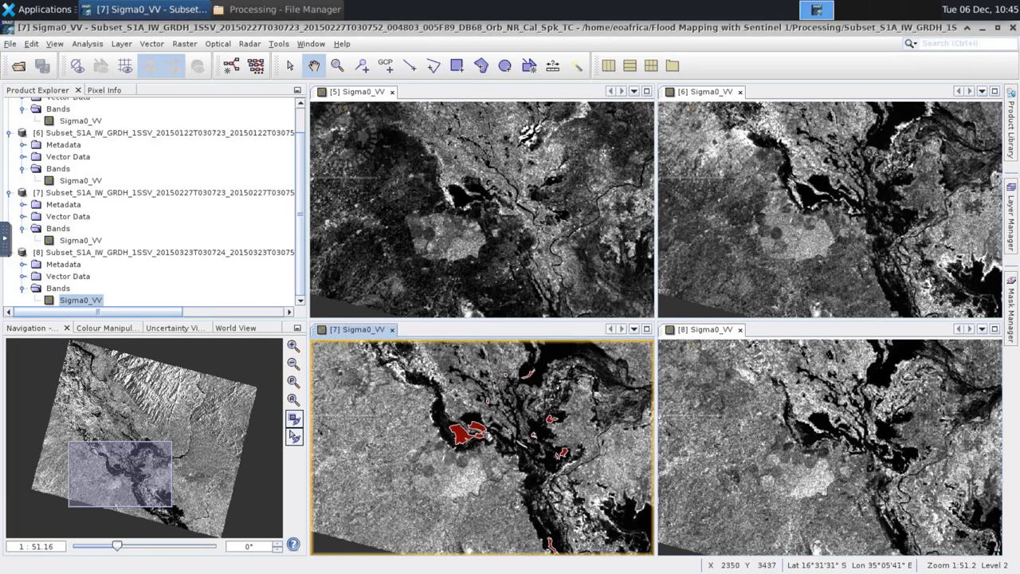
{"action": "scroll", "coordinate": [478, 434], "scroll_direction": "up", "scroll_amount": 4}
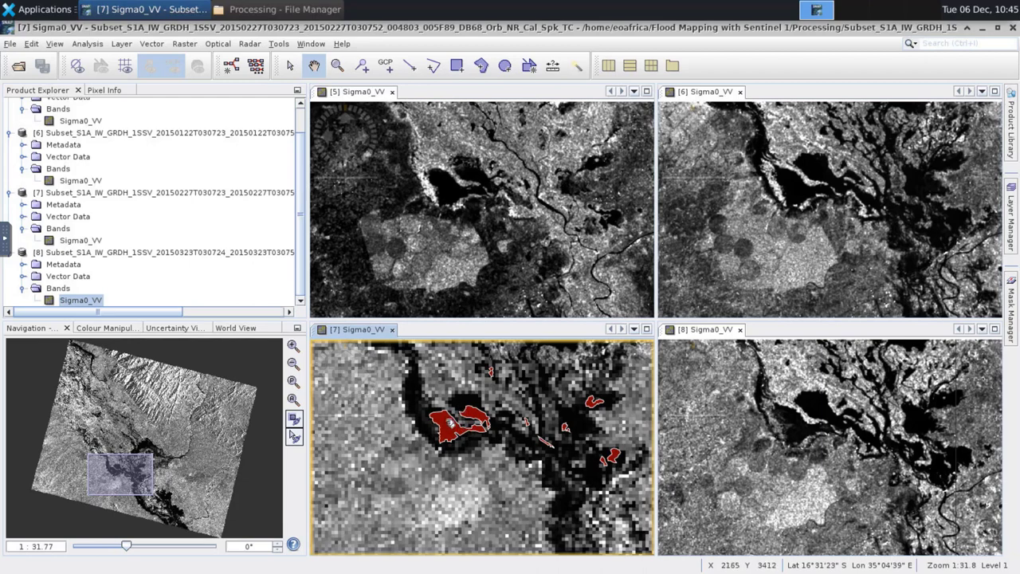
{"action": "scroll", "coordinate": [450, 423], "scroll_direction": "down", "scroll_amount": 1}
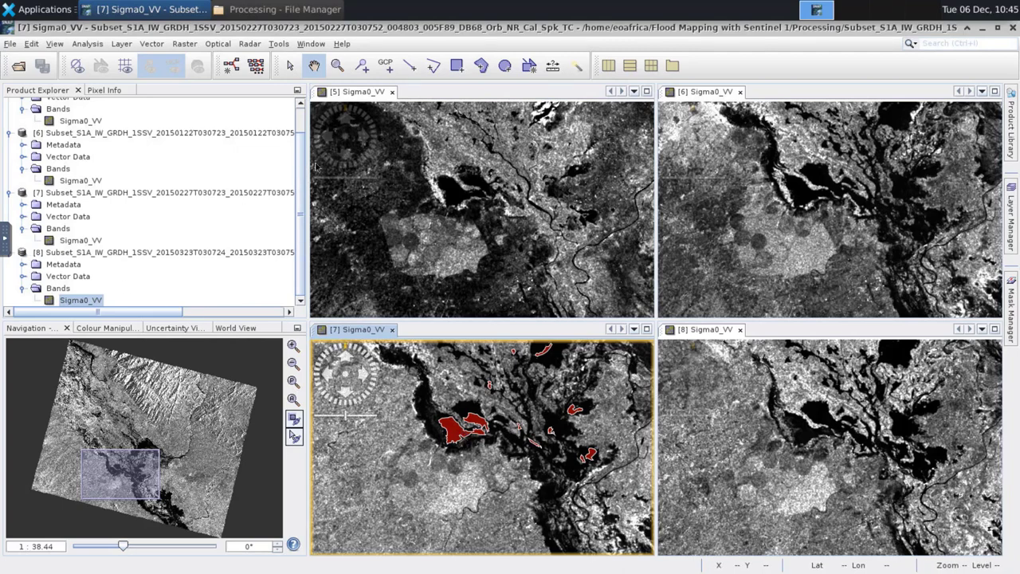
Close all four tiled Sigma0_VV image views
{"action": "left_click", "coordinate": [392, 92]}
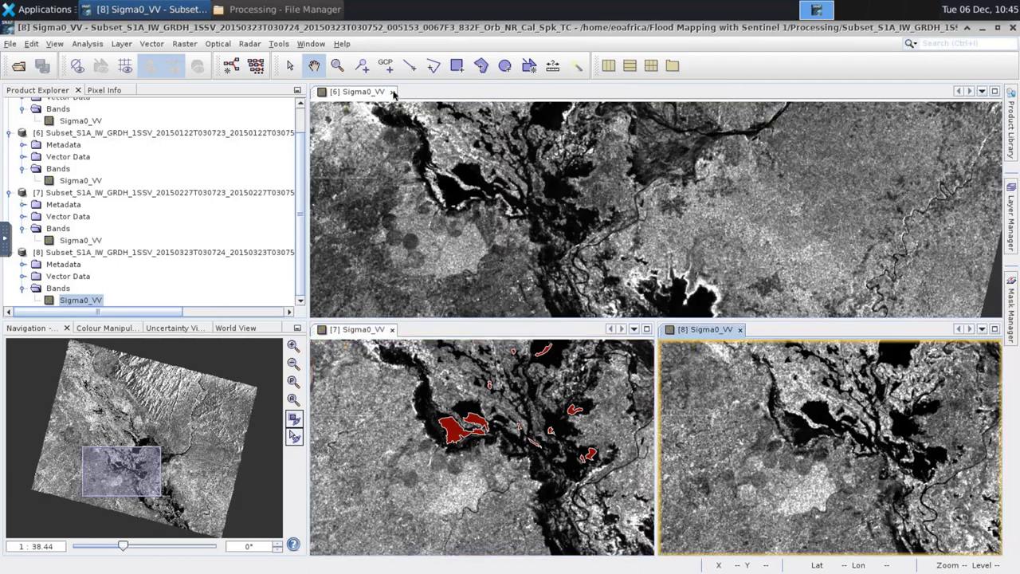
{"action": "left_click", "coordinate": [393, 93]}
{"action": "left_click", "coordinate": [392, 92]}
{"action": "left_click", "coordinate": [392, 93]}
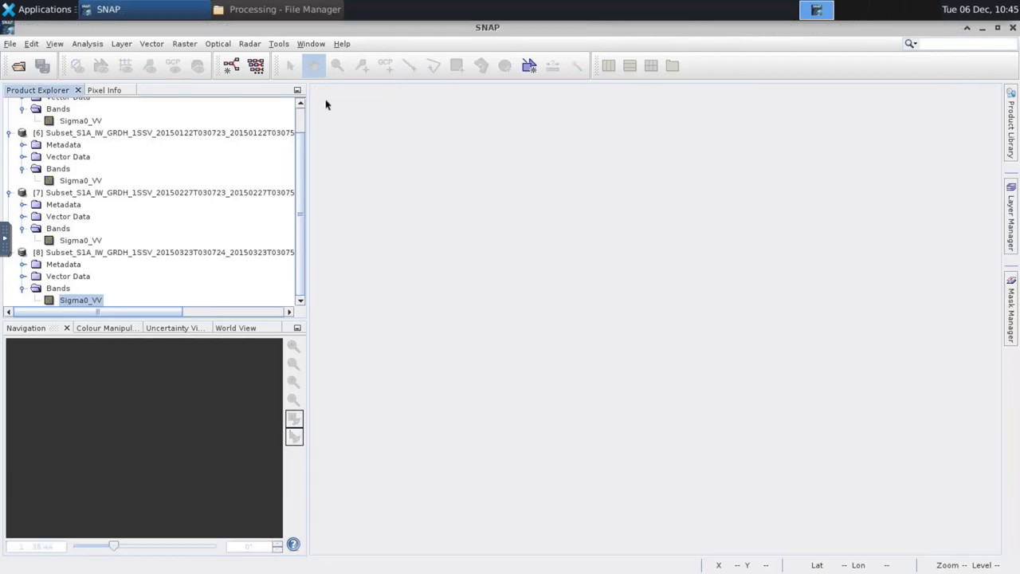
Close all four Sigma0_VV subset products without saving the changes to the 2015-02-27 subset
{"action": "left_click", "coordinate": [96, 132]}
{"action": "key", "text": "ctrl+a"}
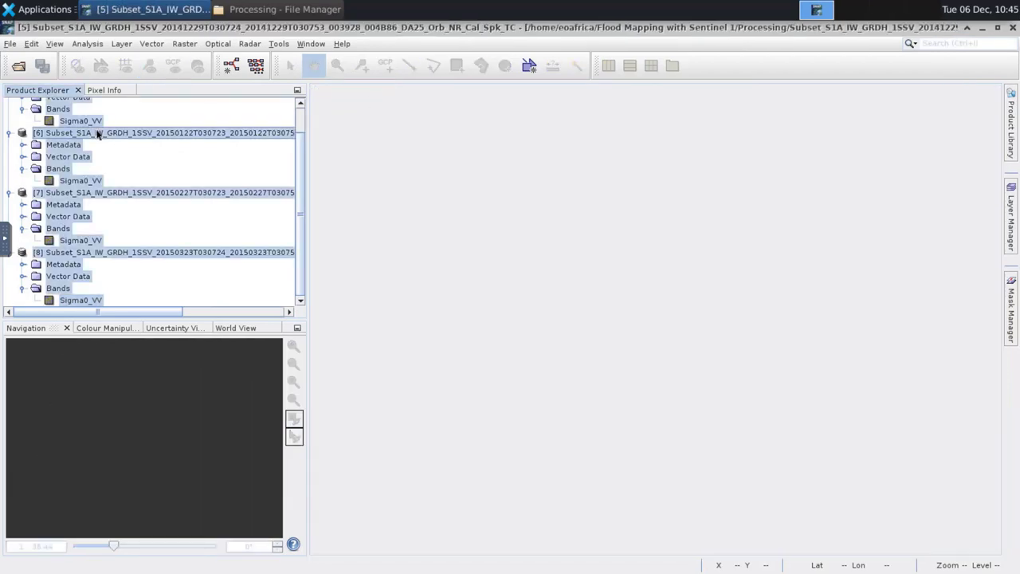
{"action": "left_click", "coordinate": [9, 133]}
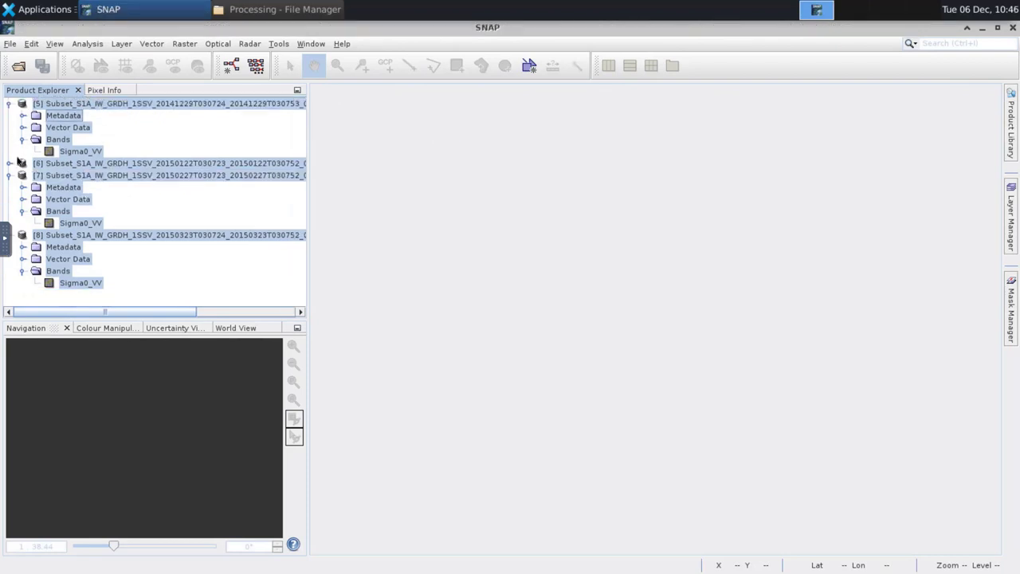
{"action": "left_click", "coordinate": [9, 105]}
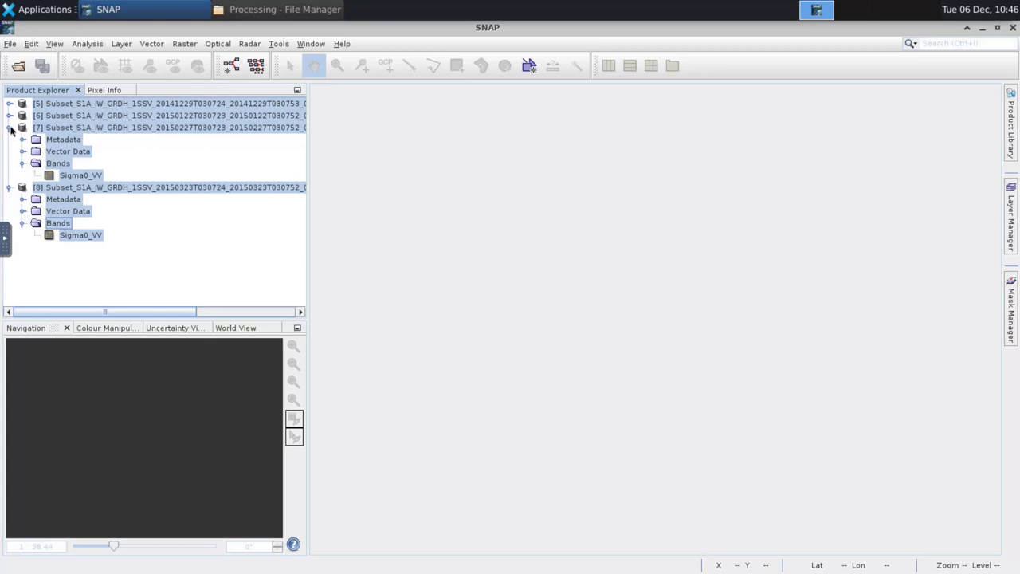
{"action": "left_click", "coordinate": [10, 127]}
{"action": "left_click", "coordinate": [10, 139]}
{"action": "right_click", "coordinate": [57, 139]}
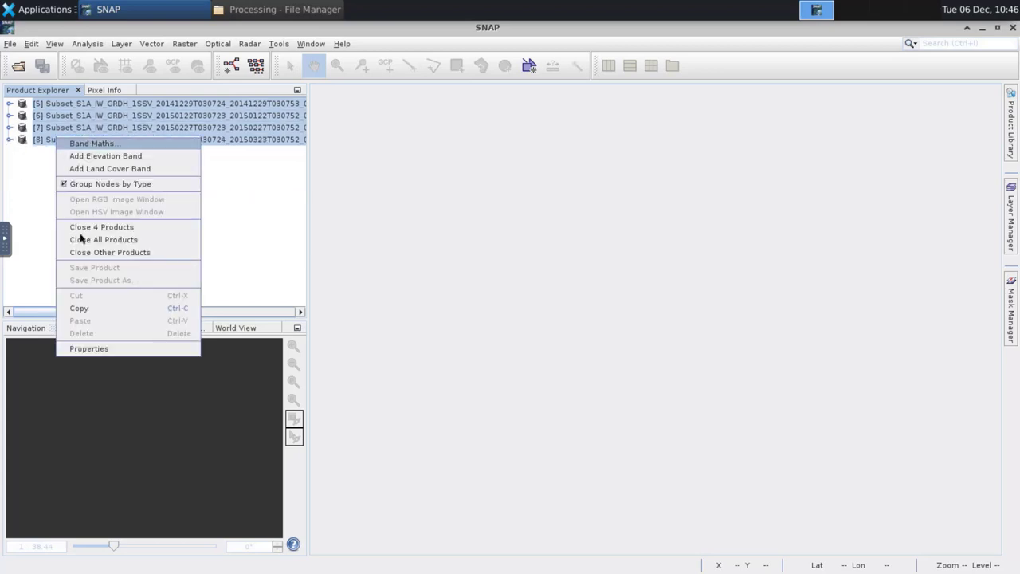
{"action": "left_click", "coordinate": [167, 228]}
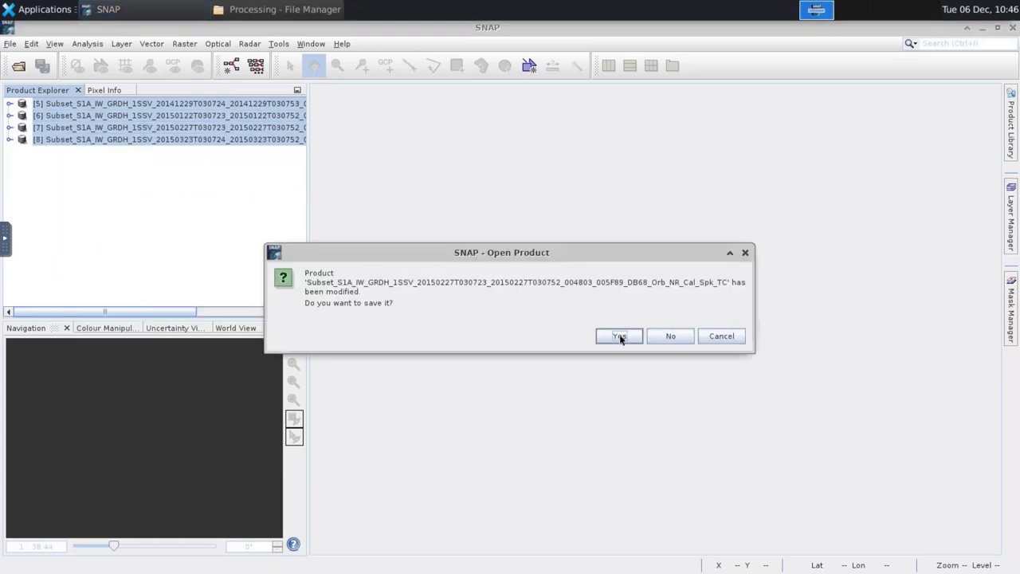
{"action": "left_click", "coordinate": [671, 336]}
Load the four BandMath TIFF files from the Processing/Bin folder into SNAP in date order
{"action": "left_click", "coordinate": [283, 11]}
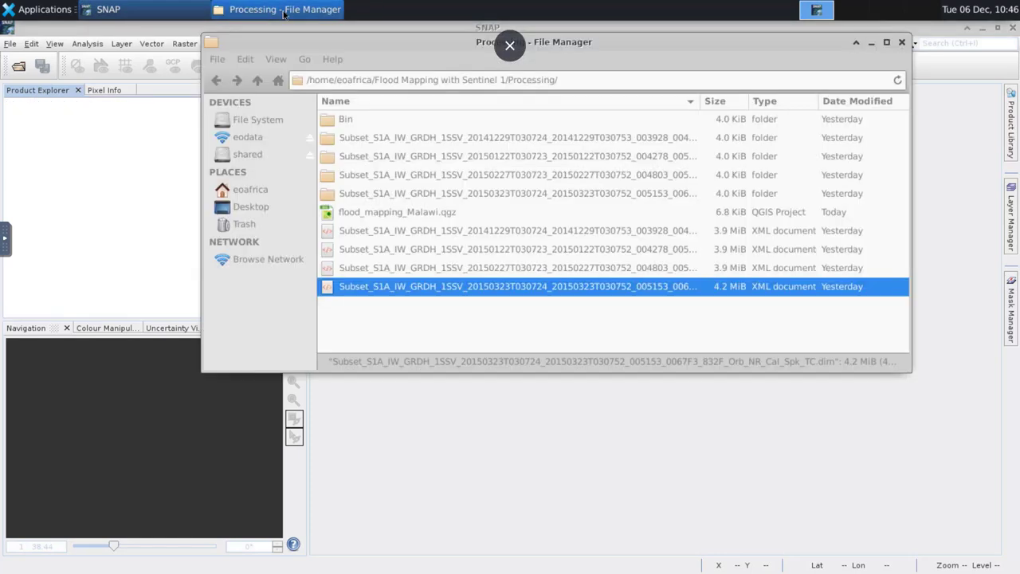
{"action": "double_click", "coordinate": [346, 121]}
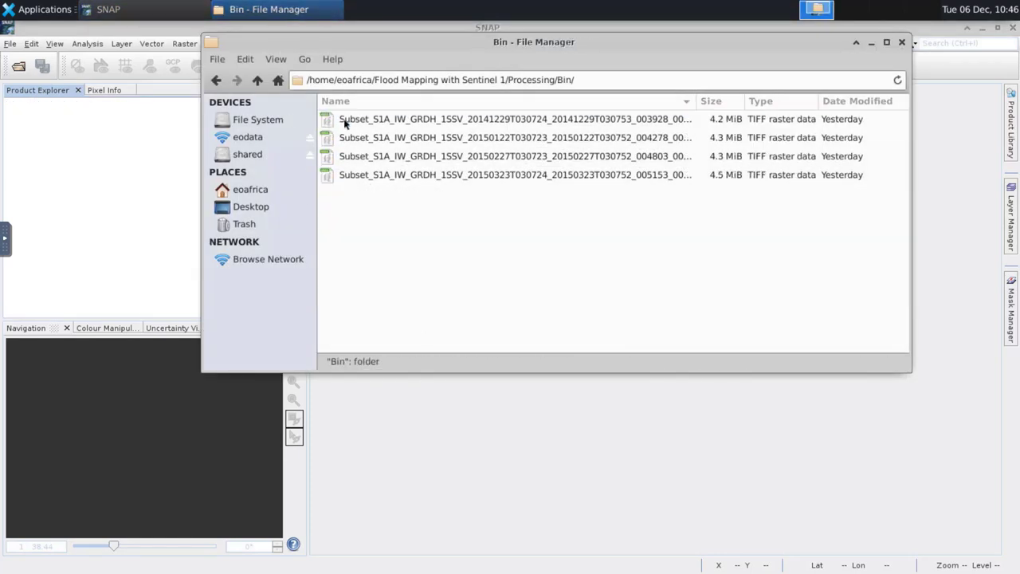
{"action": "left_click_drag", "start_coordinate": [410, 121], "coordinate": [139, 160]}
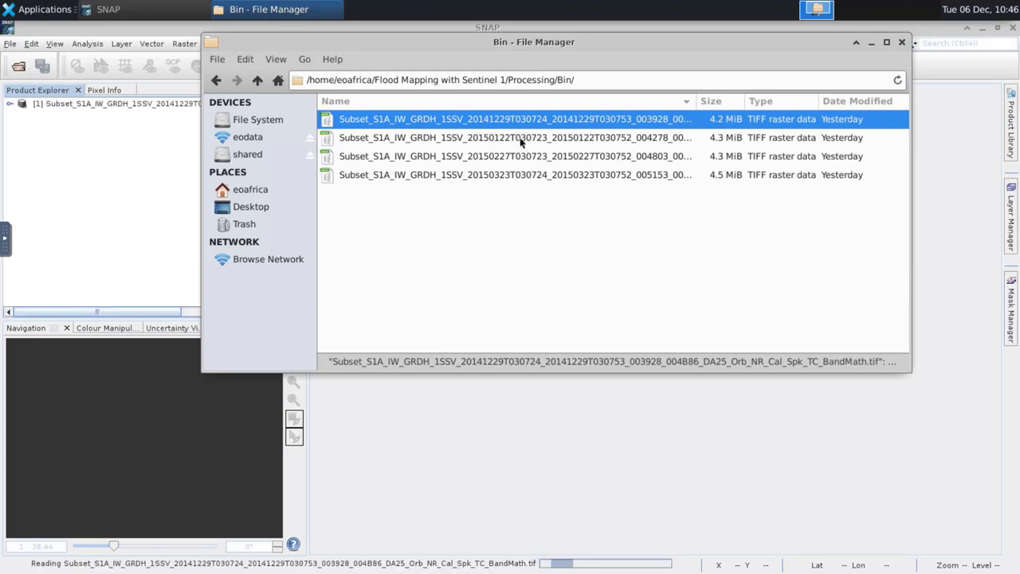
{"action": "left_click_drag", "start_coordinate": [519, 138], "coordinate": [142, 158]}
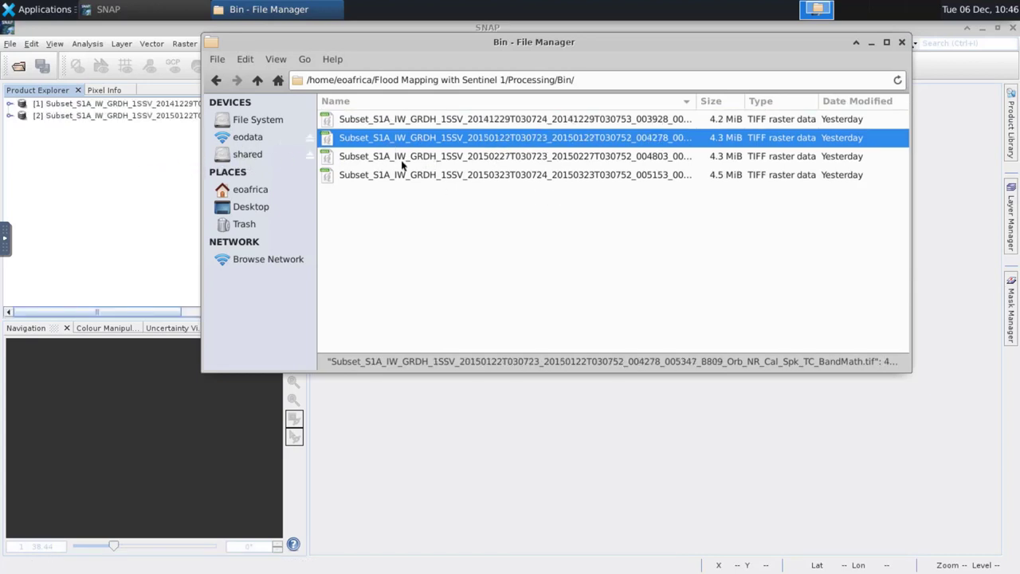
{"action": "left_click_drag", "start_coordinate": [405, 157], "coordinate": [100, 177]}
{"action": "left_click_drag", "start_coordinate": [403, 177], "coordinate": [118, 198]}
Open the Water_mask bands of the 2014-12-29 and 2015-01-22 products as image views
{"action": "left_click", "coordinate": [9, 103]}
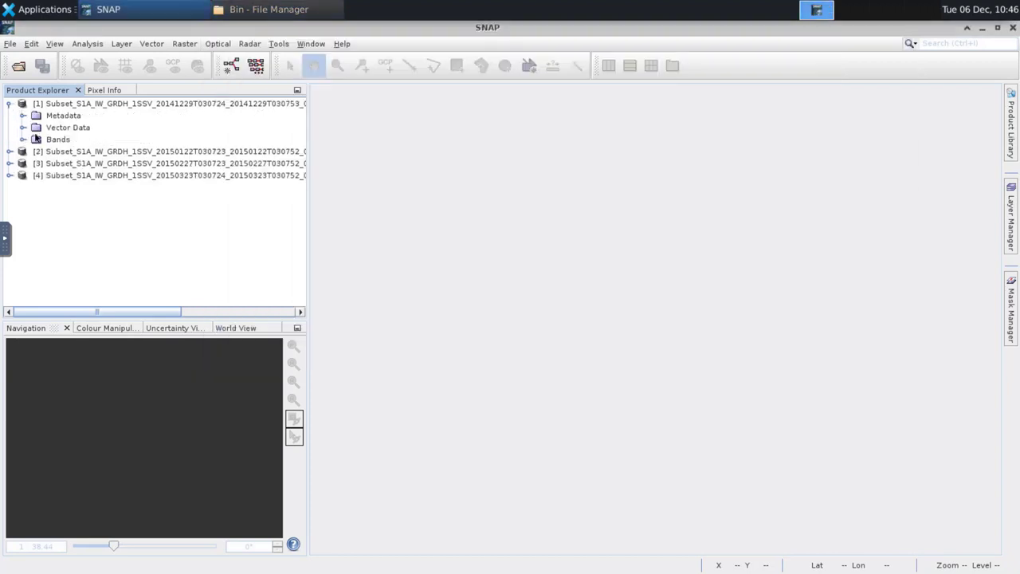
{"action": "left_click", "coordinate": [23, 140]}
{"action": "double_click", "coordinate": [77, 152]}
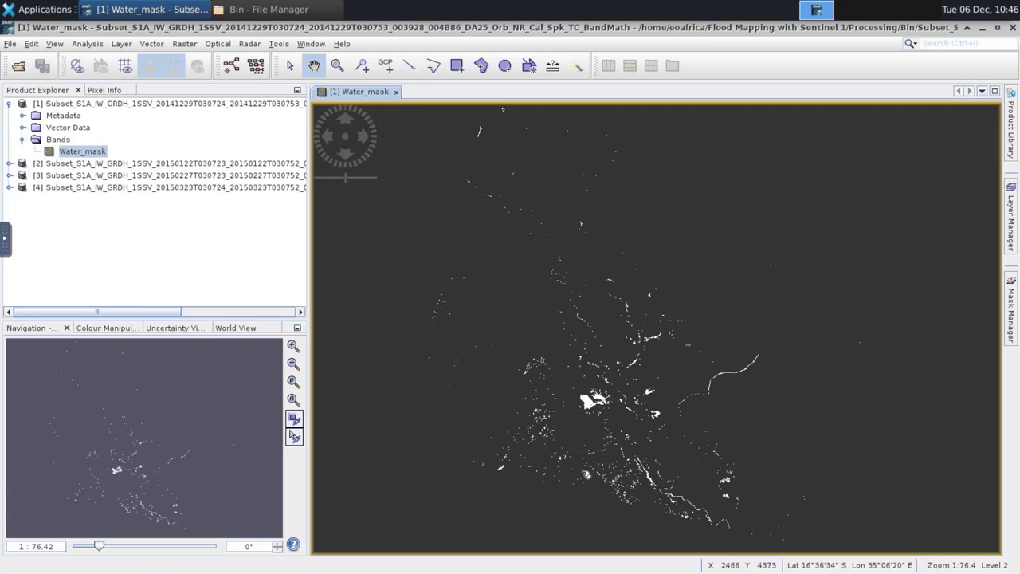
{"action": "left_click", "coordinate": [8, 163]}
{"action": "left_click", "coordinate": [23, 200]}
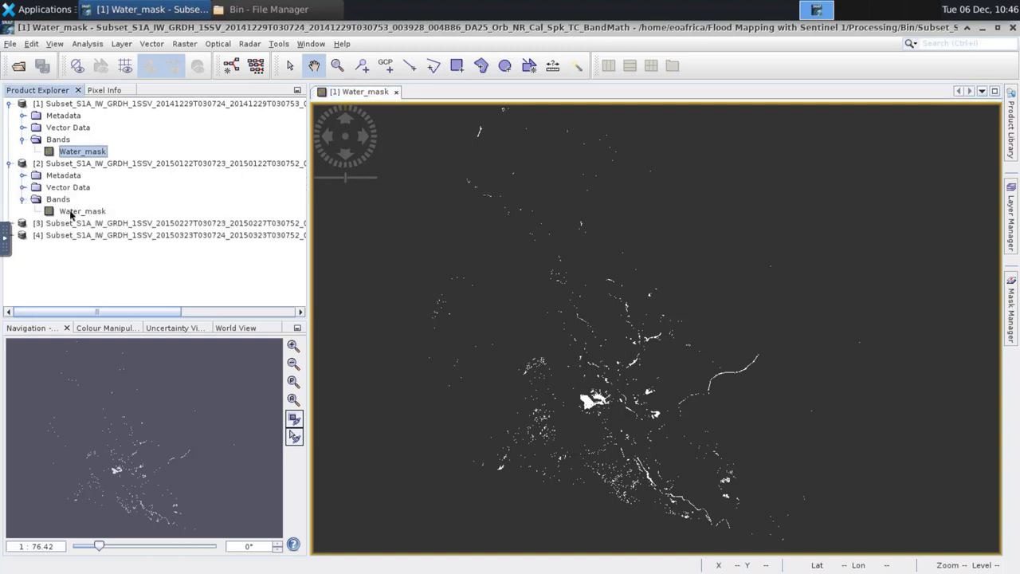
{"action": "double_click", "coordinate": [69, 211]}
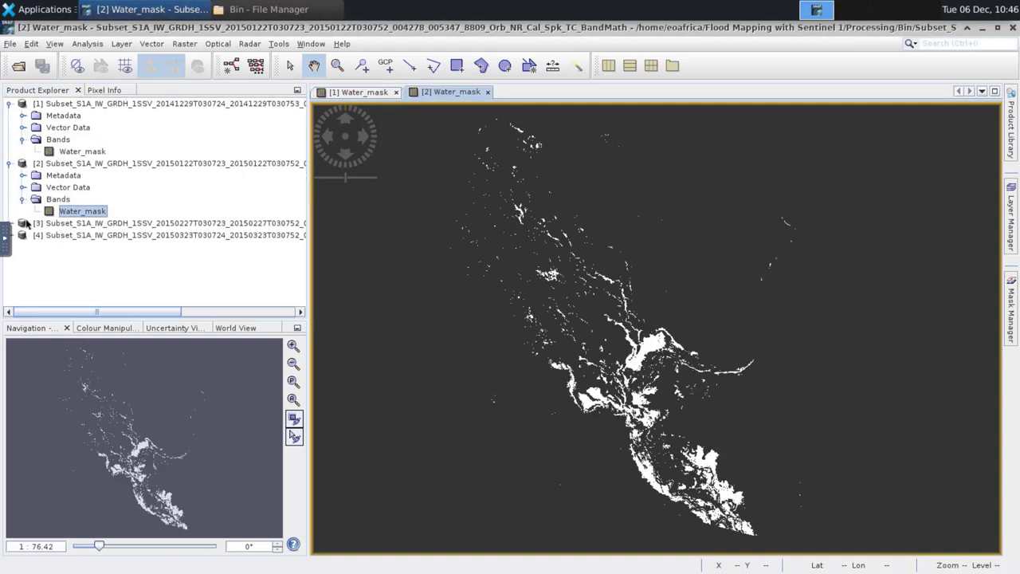
Open the Water_mask bands of the 2015-02-27 and 2015-03-23 products as image views
{"action": "left_click", "coordinate": [32, 224]}
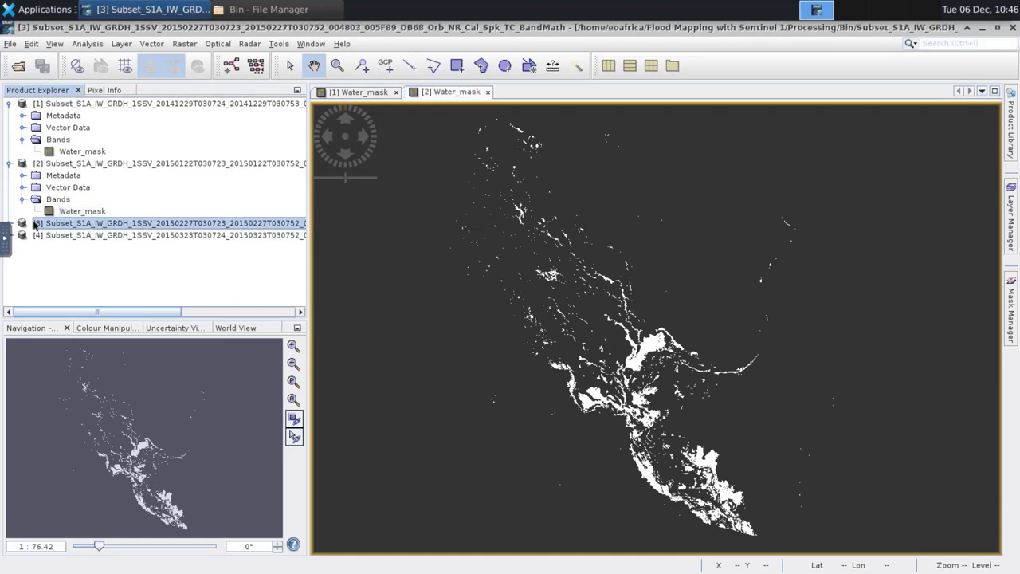
{"action": "double_click", "coordinate": [48, 225]}
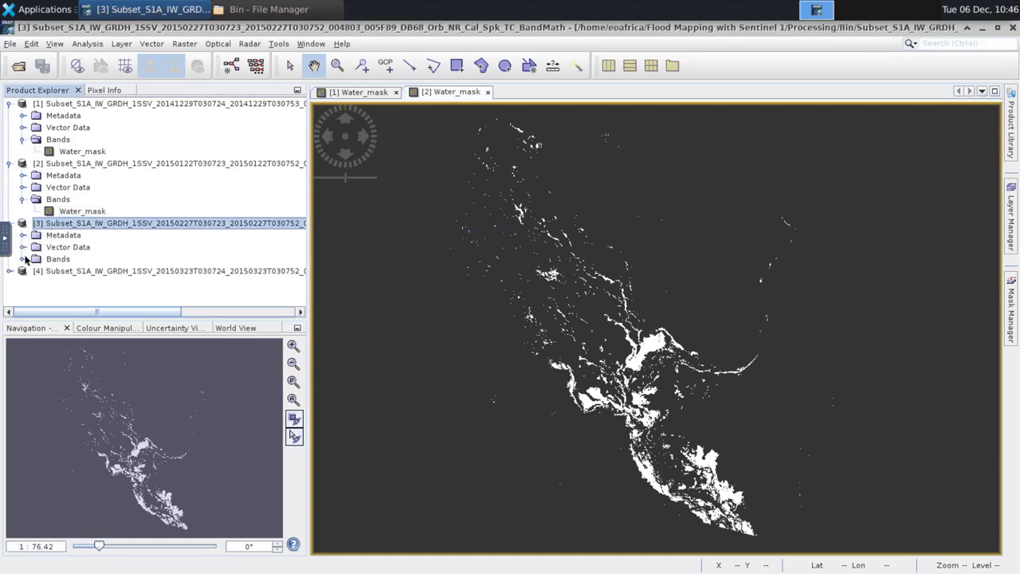
{"action": "left_click", "coordinate": [24, 259]}
{"action": "double_click", "coordinate": [76, 271]}
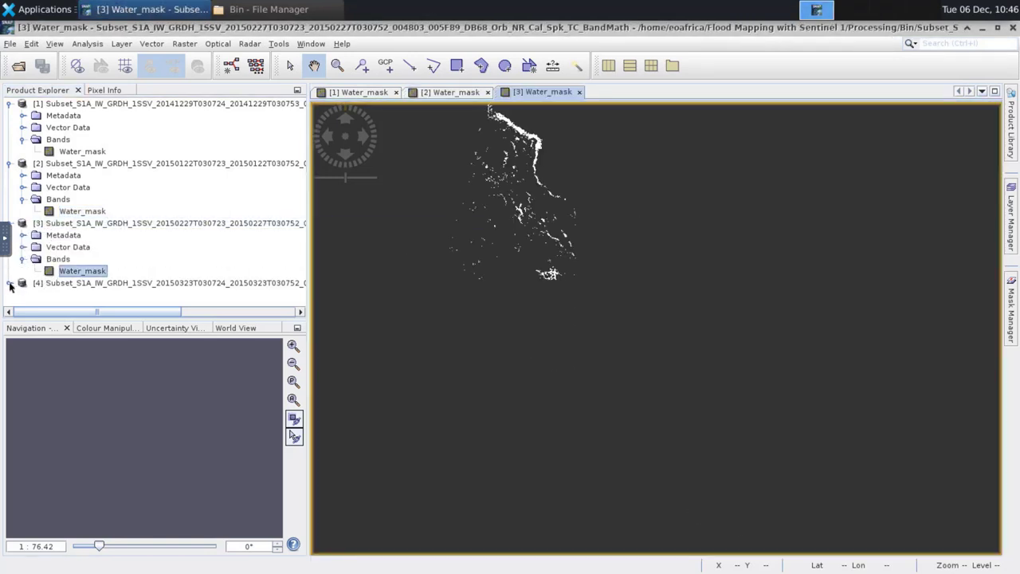
{"action": "double_click", "coordinate": [48, 301]}
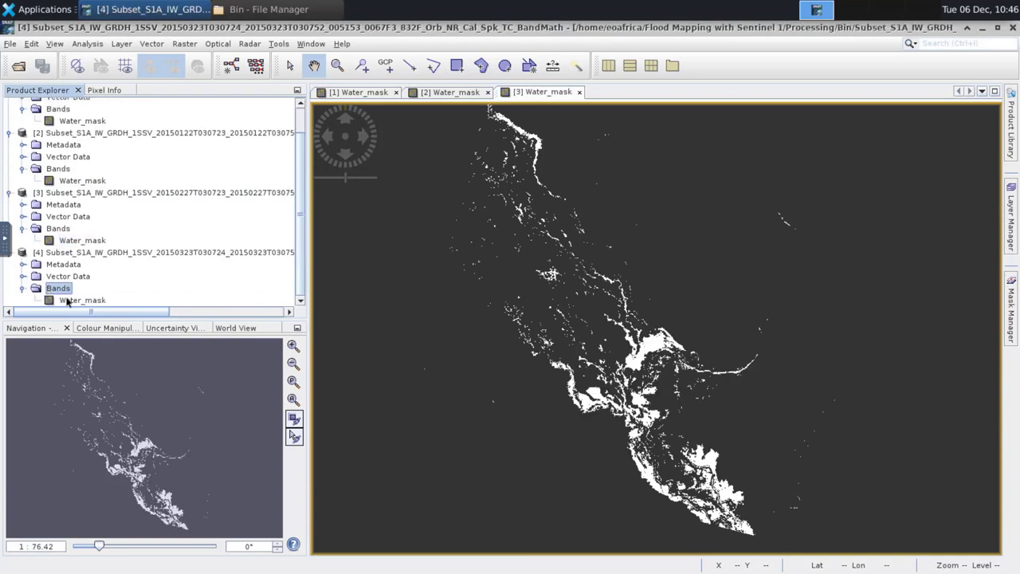
{"action": "double_click", "coordinate": [76, 301]}
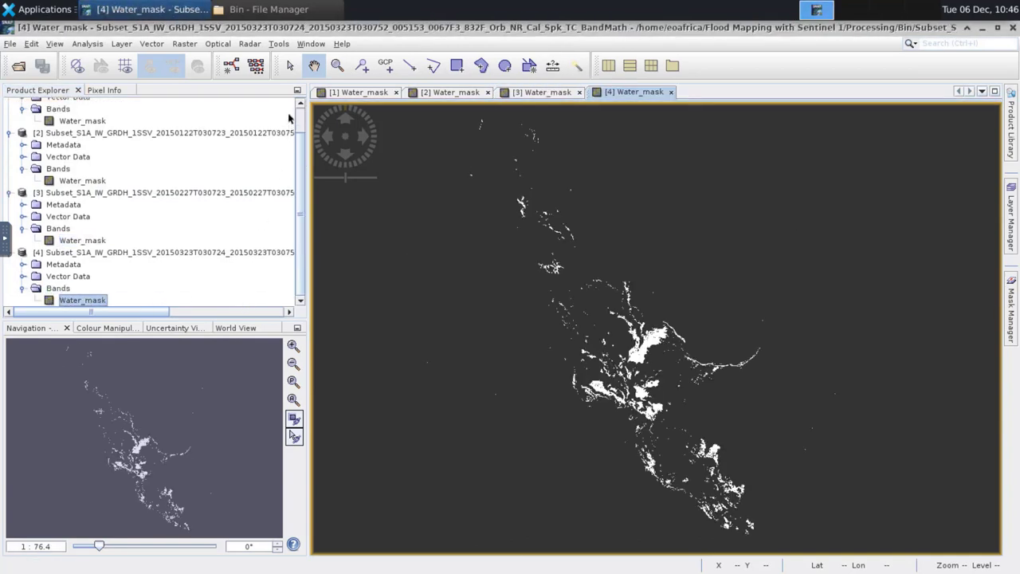
Tile the four Water_mask views evenly and fit the whole image in the synchronized views to compare the dates
{"action": "left_click", "coordinate": [278, 45]}
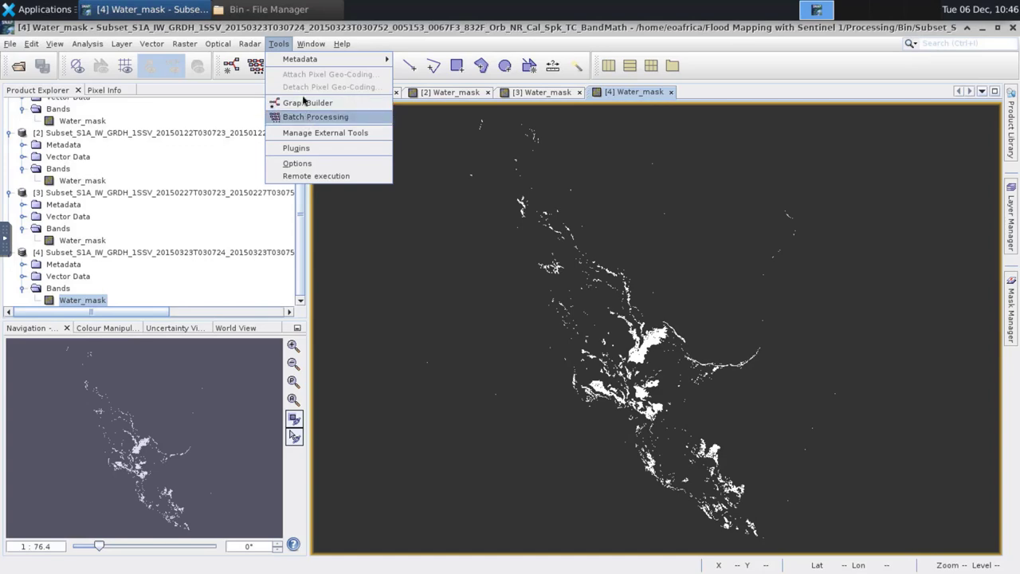
{"action": "mouse_move", "coordinate": [311, 44]}
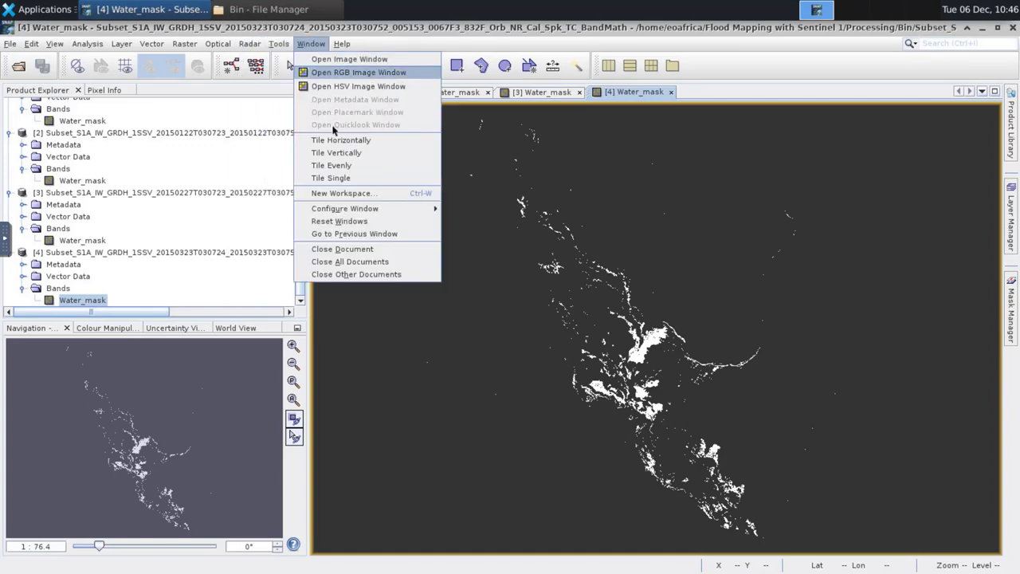
{"action": "left_click", "coordinate": [333, 165]}
{"action": "left_click", "coordinate": [348, 413]}
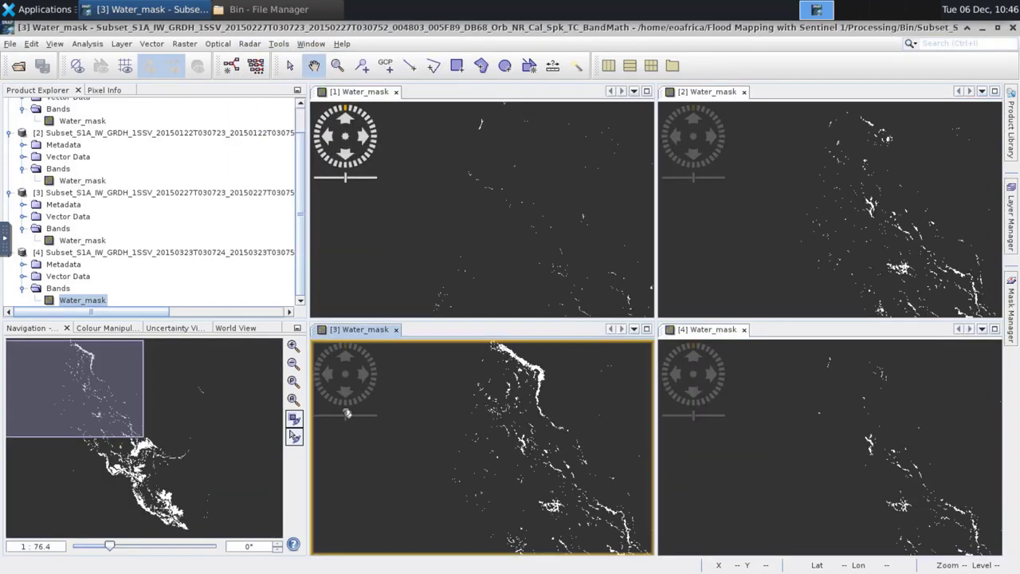
{"action": "left_click", "coordinate": [293, 399]}
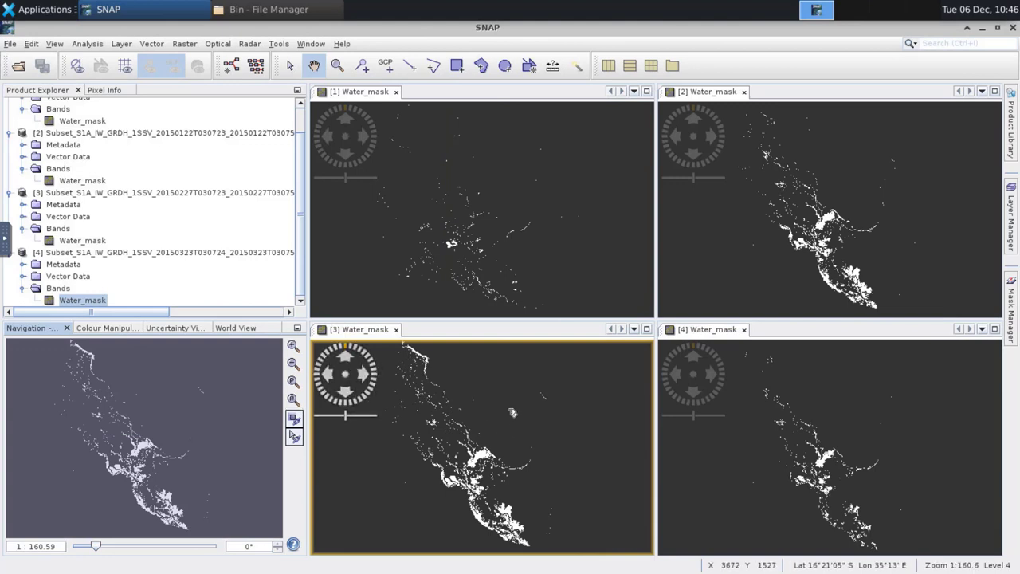
{"action": "left_click_drag", "start_coordinate": [513, 412], "coordinate": [542, 404]}
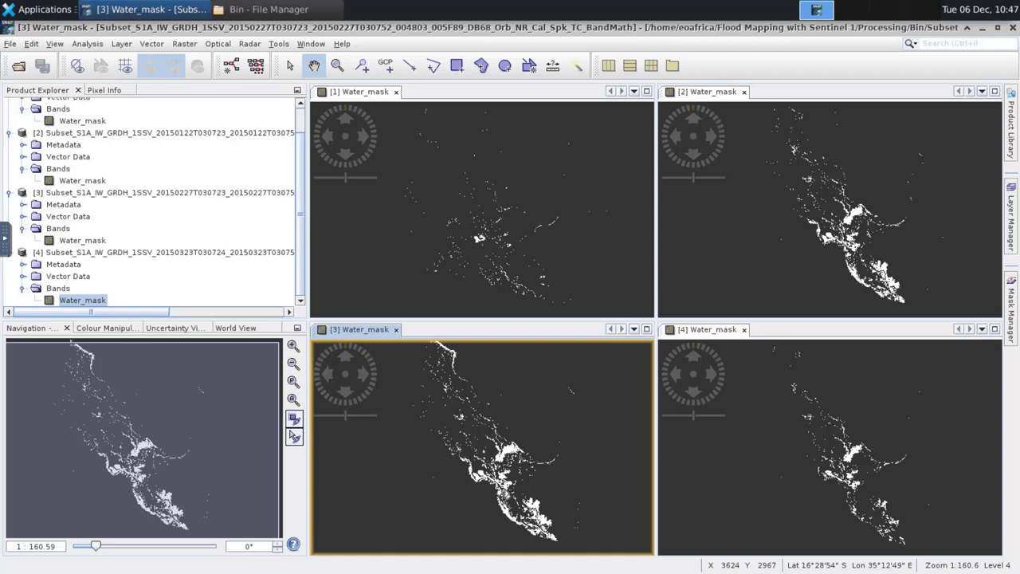
Close SNAP and open the QGIS project flood_mapping_Malawi.qgz from the Processing folder, zoomed to the Water_mask_December layer
{"action": "left_click", "coordinate": [1012, 27]}
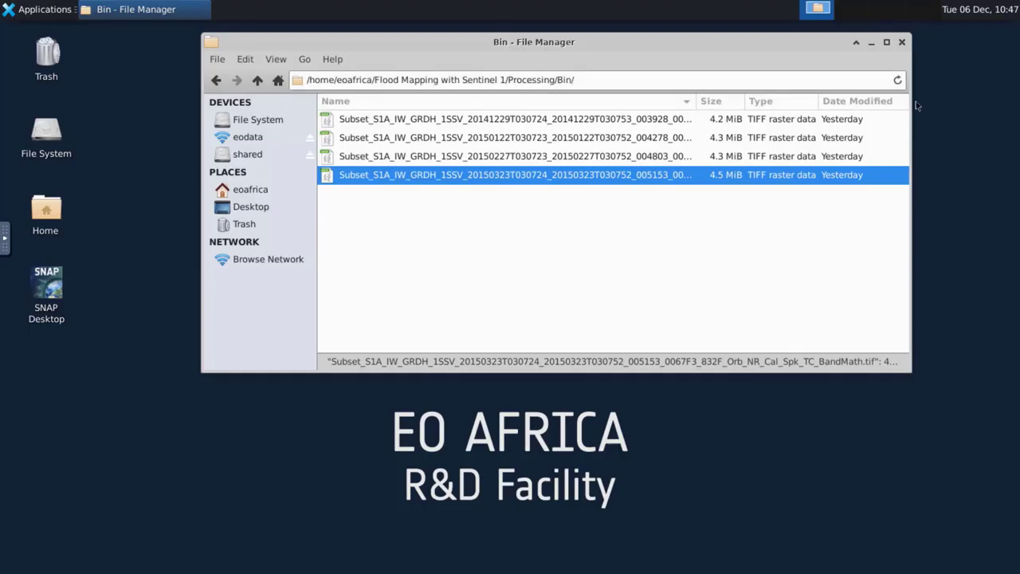
{"action": "left_click", "coordinate": [258, 80]}
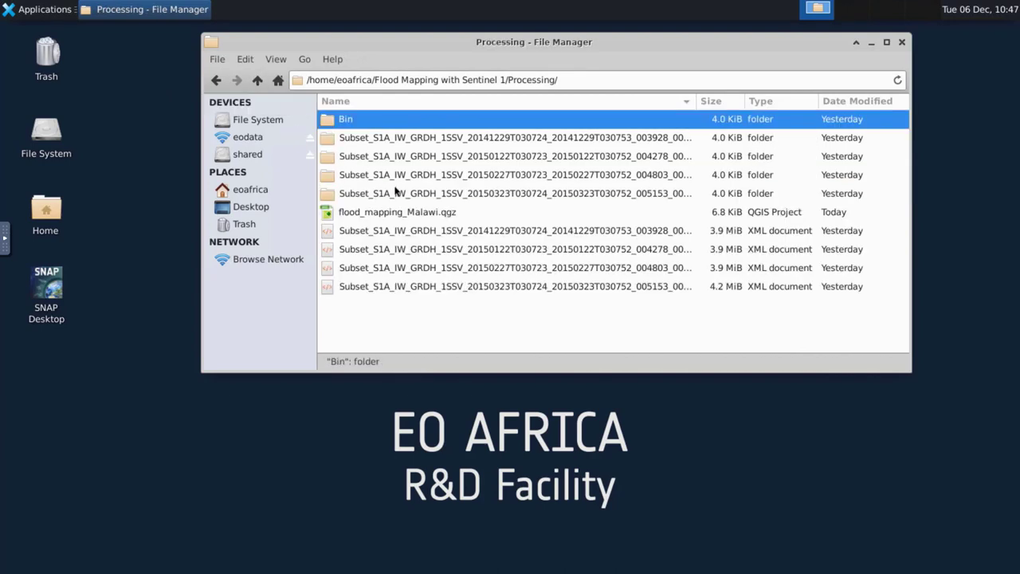
{"action": "left_click", "coordinate": [406, 214]}
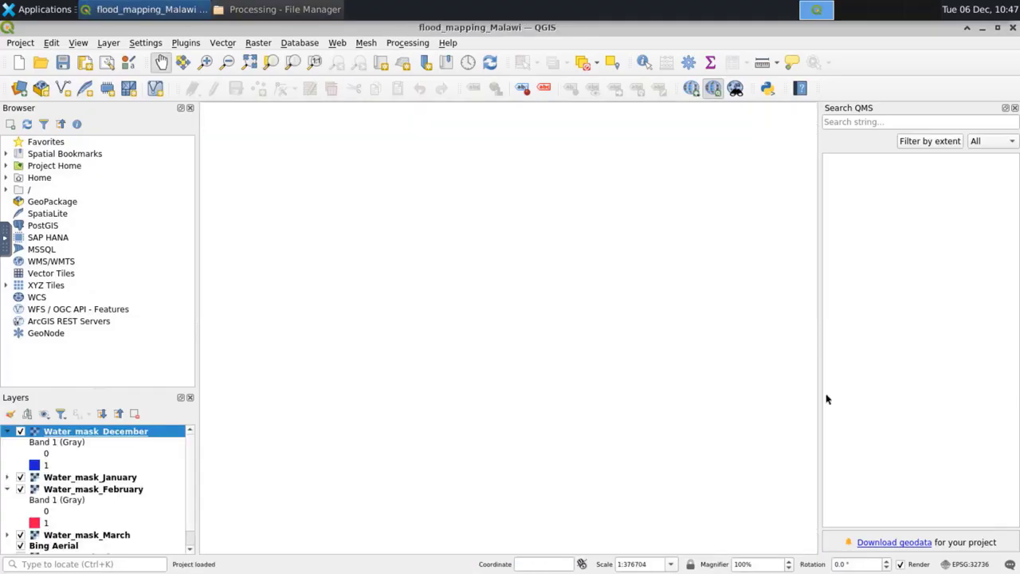
{"action": "right_click", "coordinate": [70, 433]}
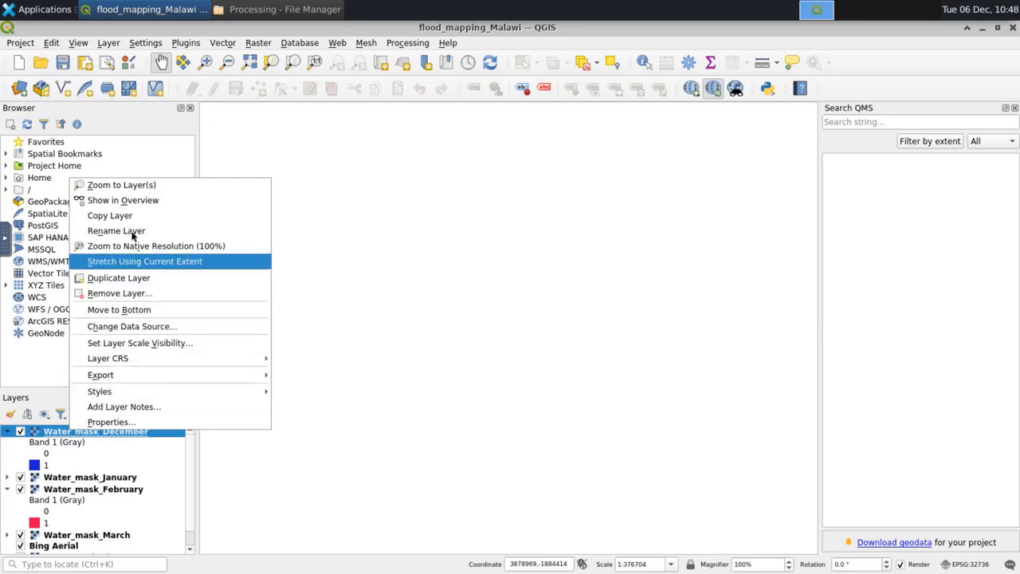
{"action": "left_click", "coordinate": [136, 185]}
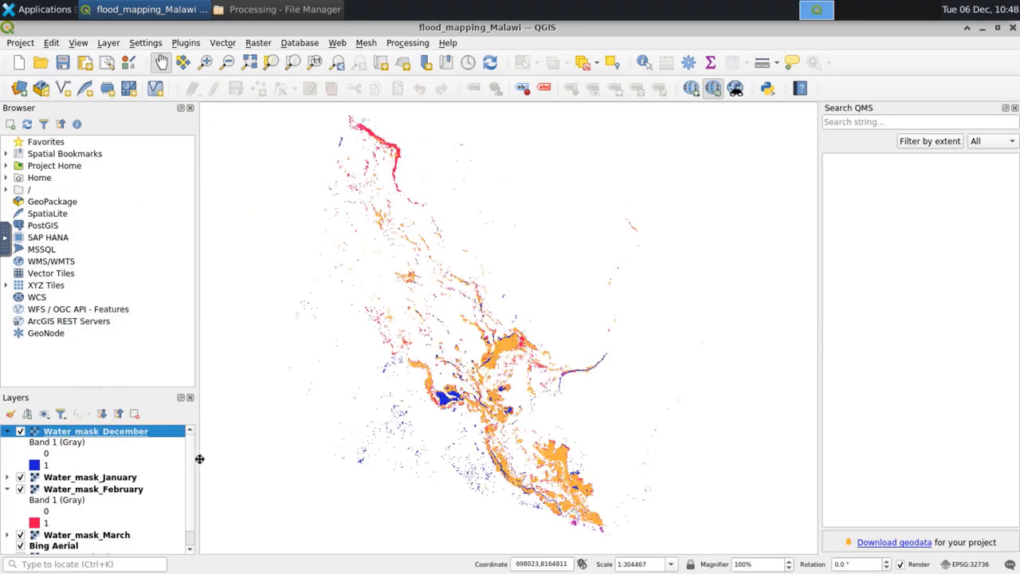
Turn off the visibility of the existing Google Satellite layer below the water masks
{"action": "scroll", "coordinate": [191, 511], "scroll_direction": "down", "scroll_amount": 1}
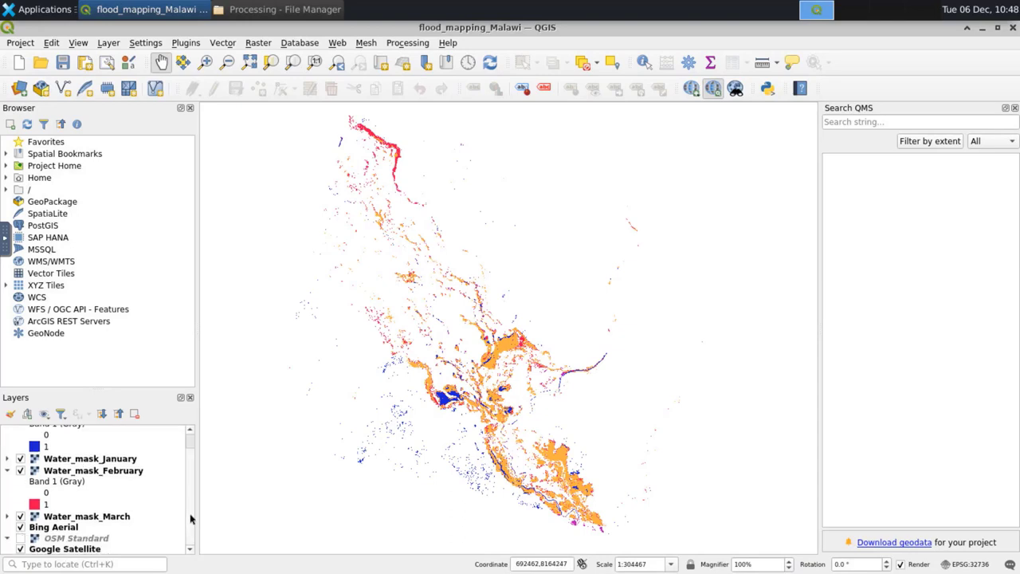
{"action": "right_click", "coordinate": [40, 550]}
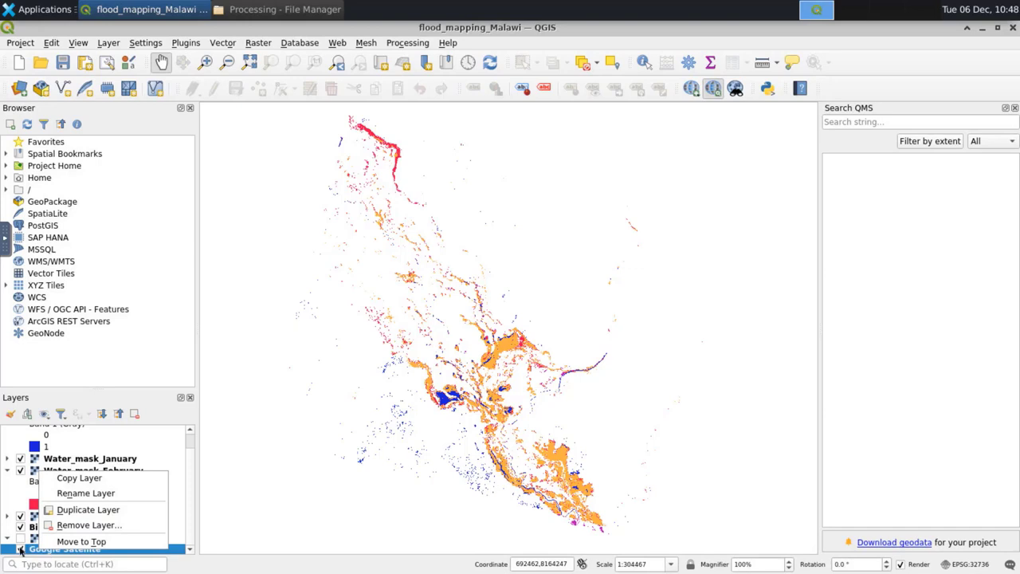
{"action": "left_click", "coordinate": [21, 550]}
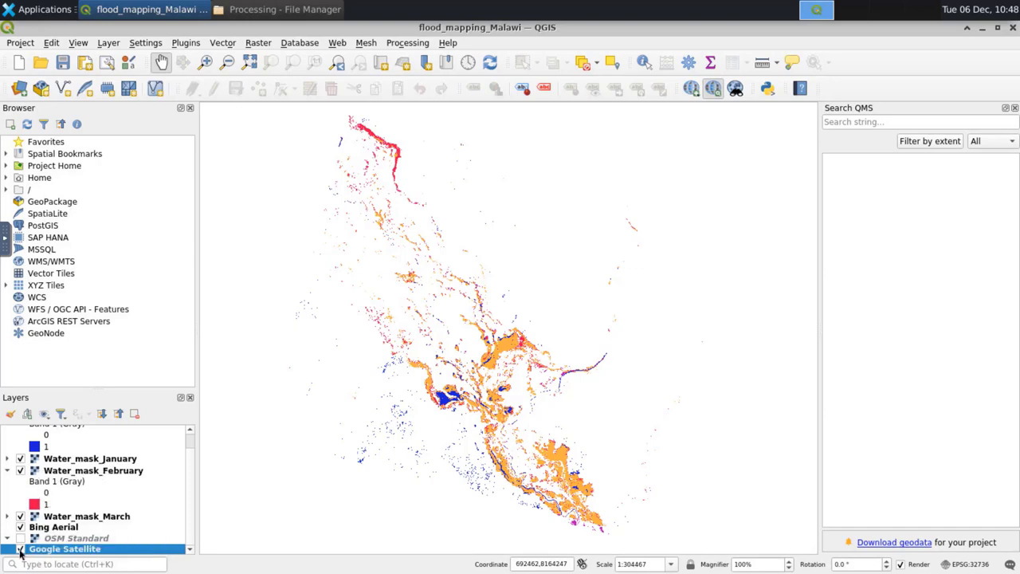
{"action": "left_click", "coordinate": [20, 550]}
{"action": "left_click", "coordinate": [21, 550]}
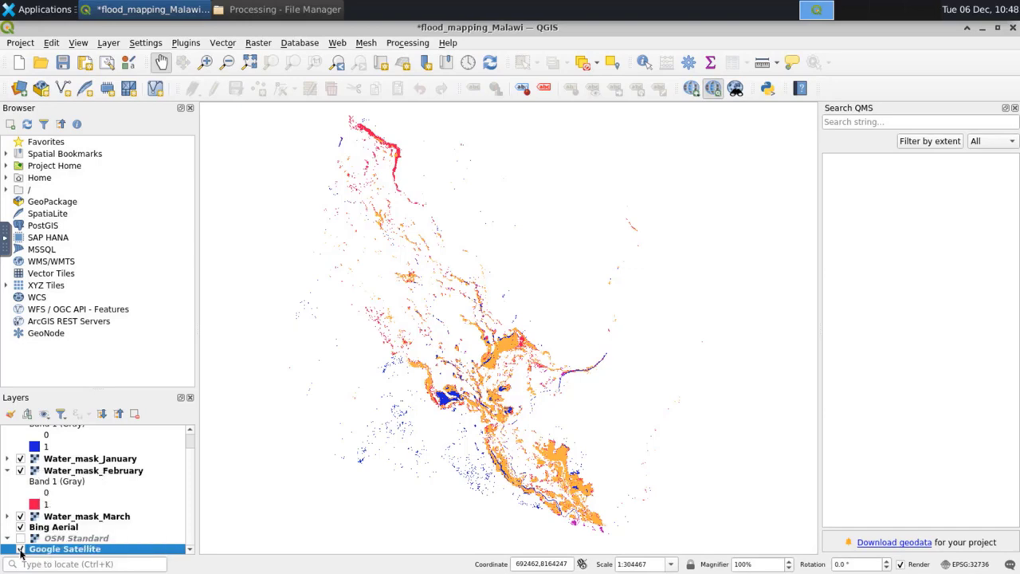
{"action": "left_click", "coordinate": [21, 550]}
Add a Google Satellite basemap from the Google Maps sources of the OpenLayers plugin
{"action": "left_click", "coordinate": [338, 43]}
{"action": "mouse_move", "coordinate": [355, 77]}
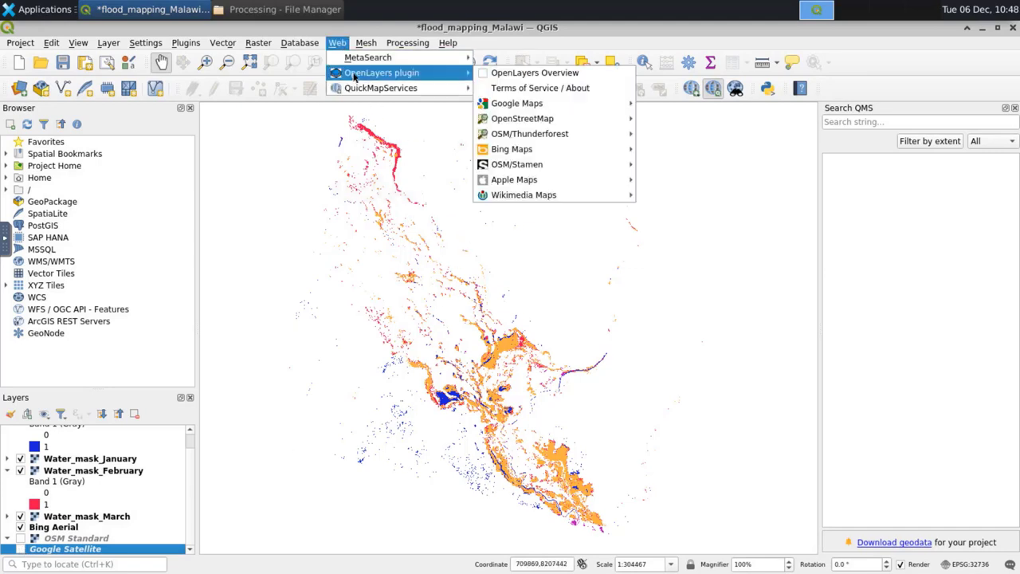
{"action": "mouse_move", "coordinate": [538, 105]}
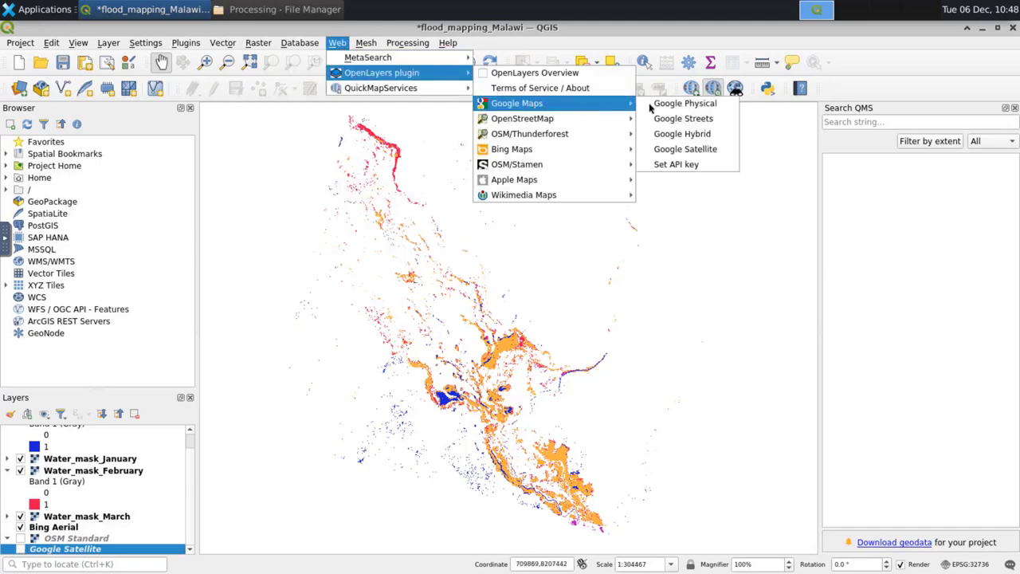
{"action": "left_click", "coordinate": [691, 151]}
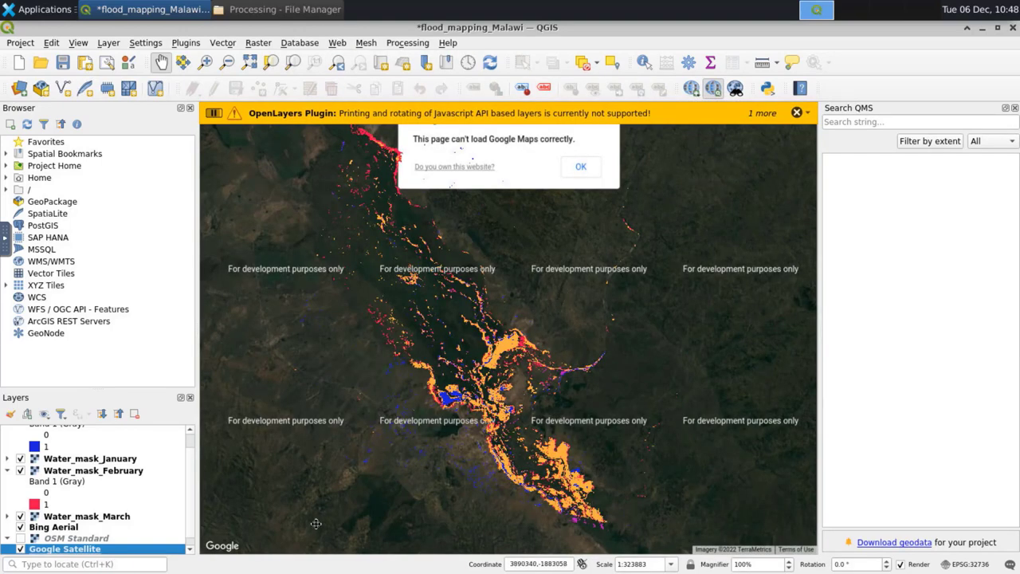
Zoom in on the flooded area and hide Bing Aerial and the March, February and January water masks, leaving only Water_mask_December over the satellite basemap
{"action": "scroll", "coordinate": [482, 416], "scroll_direction": "down", "scroll_amount": 2}
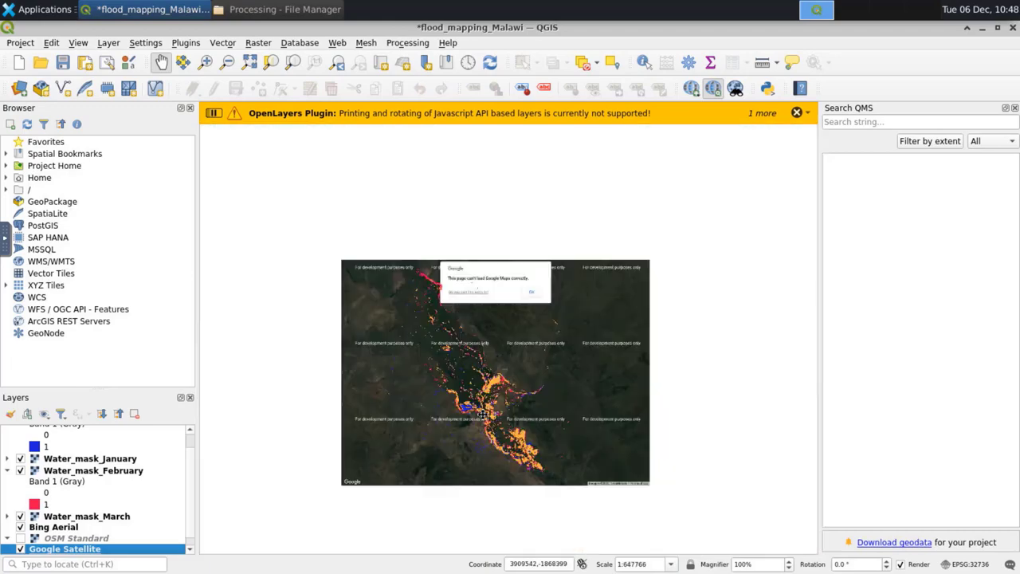
{"action": "scroll", "coordinate": [482, 413], "scroll_direction": "up", "scroll_amount": 4}
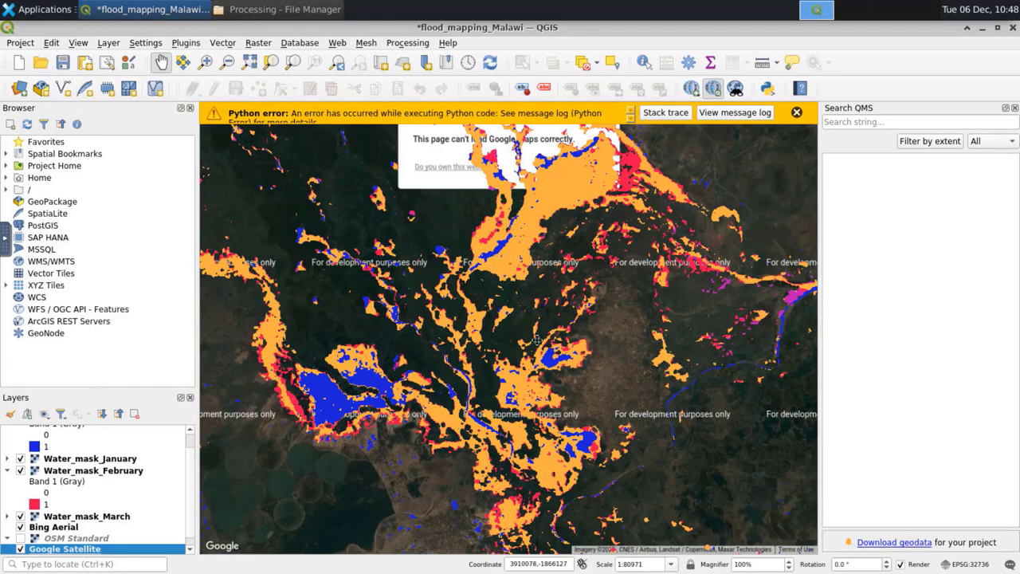
{"action": "left_click", "coordinate": [19, 528]}
{"action": "left_click", "coordinate": [20, 517]}
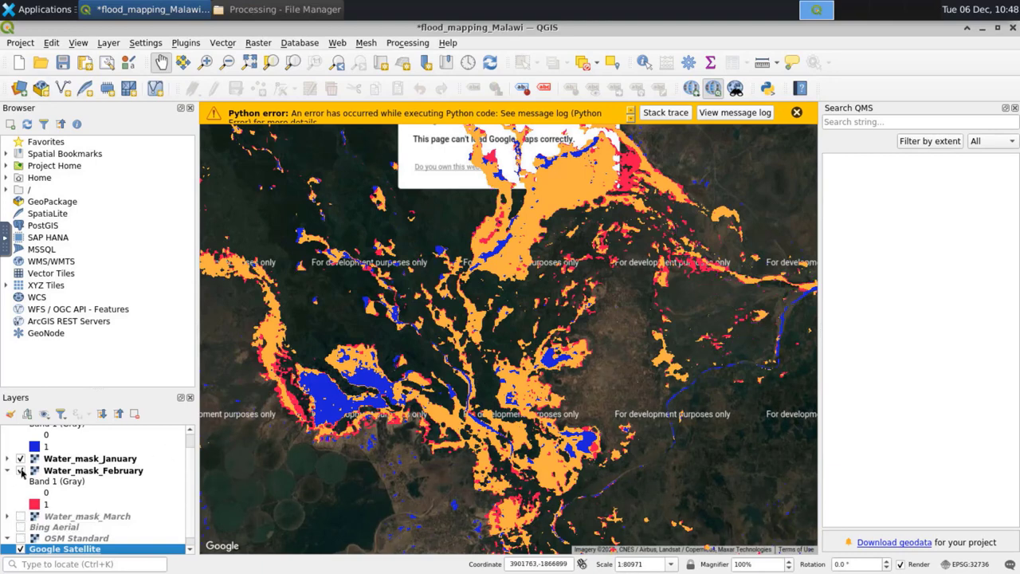
{"action": "left_click", "coordinate": [20, 471]}
{"action": "left_click", "coordinate": [20, 459]}
{"action": "scroll", "coordinate": [188, 448], "scroll_direction": "up", "scroll_amount": 1}
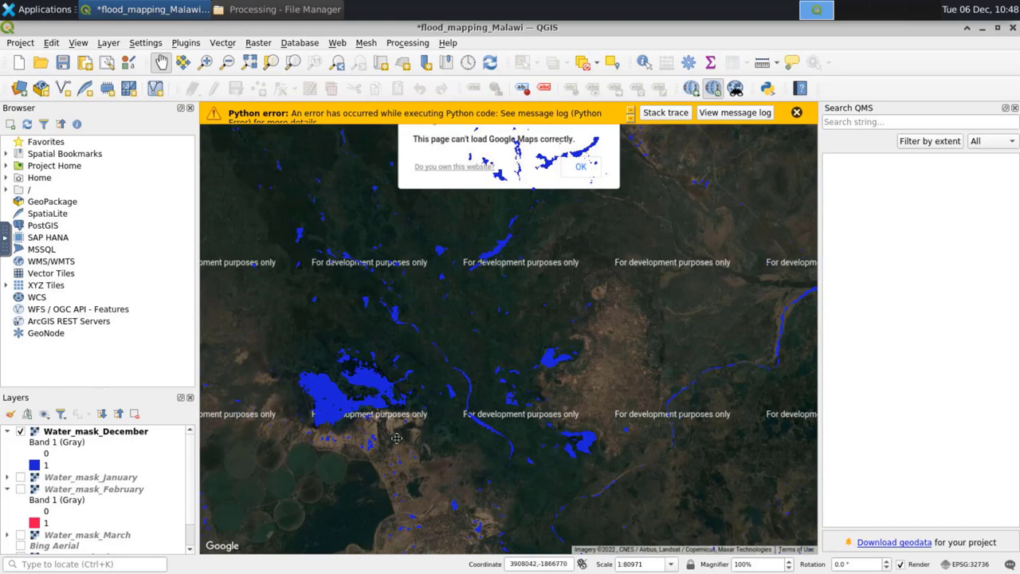
Expand the Water_mask_January legend and turn on the January and February water masks one after the other beneath the December mask
{"action": "left_click", "coordinate": [7, 476]}
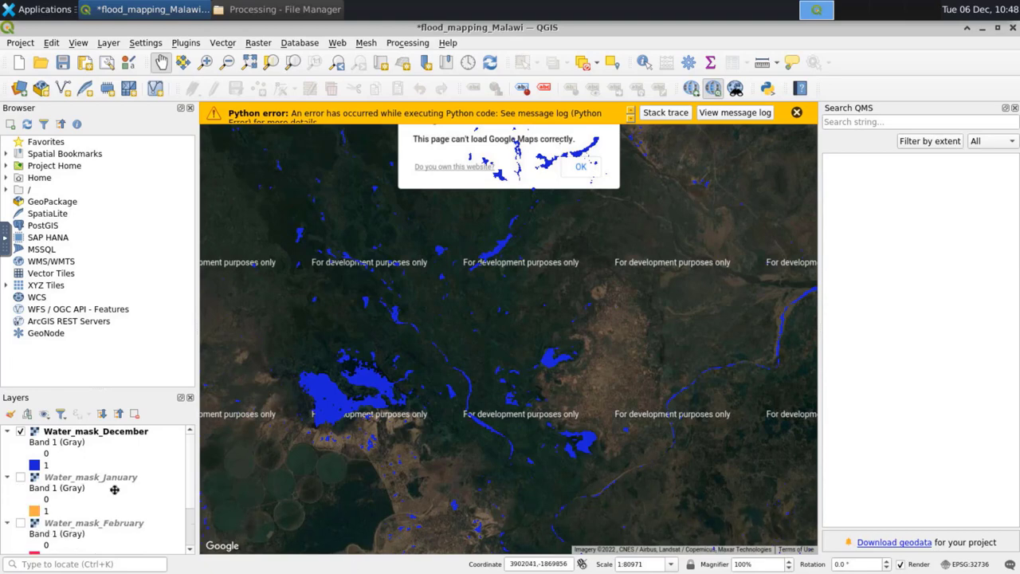
{"action": "left_click", "coordinate": [20, 477]}
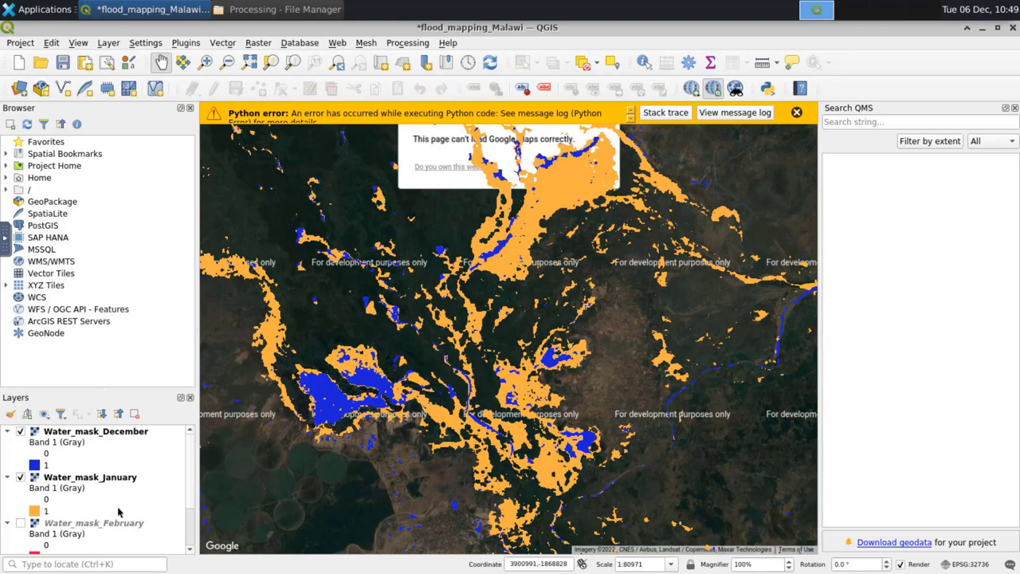
{"action": "scroll", "coordinate": [124, 504], "scroll_direction": "down", "scroll_amount": 2}
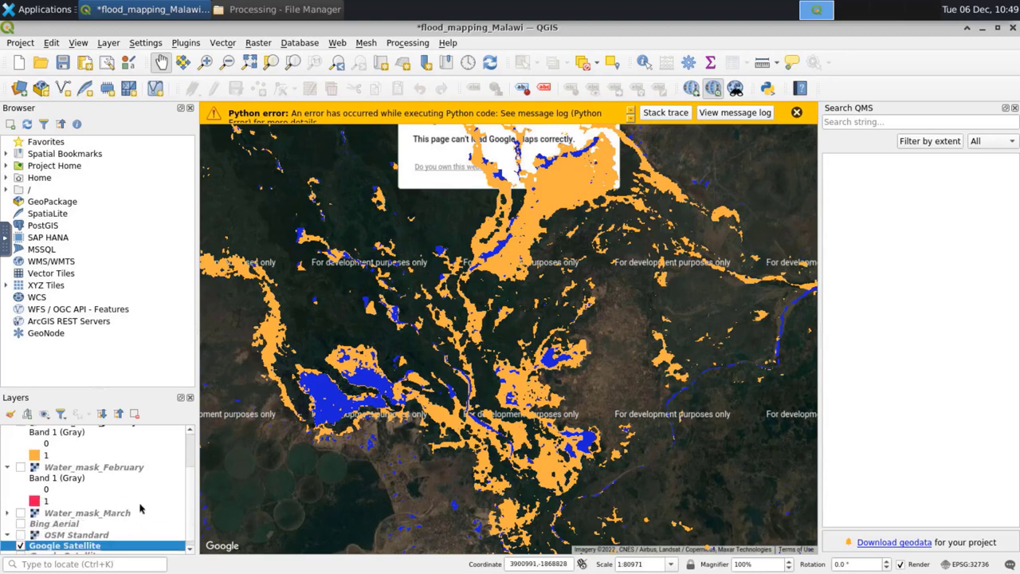
{"action": "left_click", "coordinate": [21, 467]}
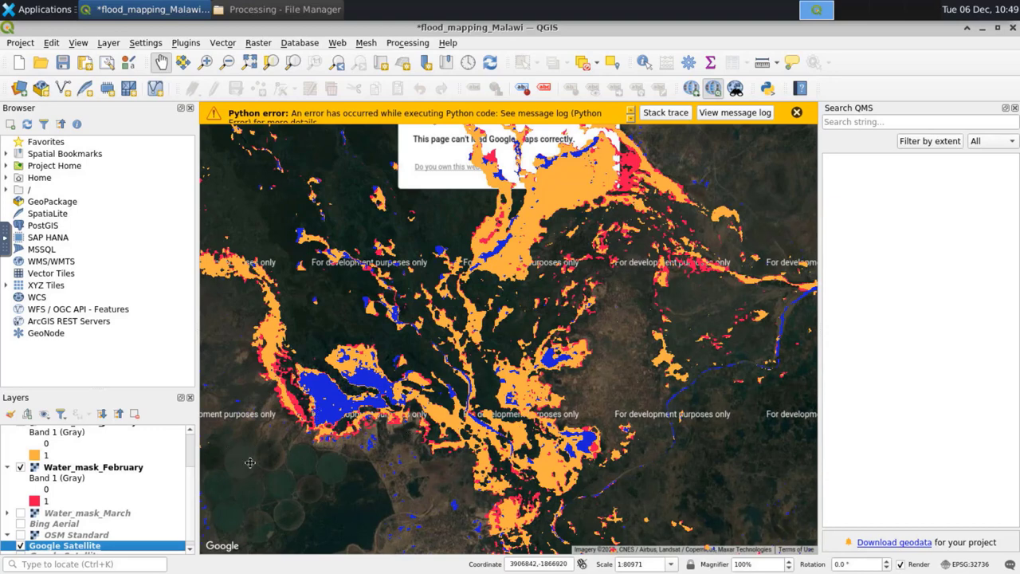
Toggle the Water_mask_March layer on and off repeatedly to compare its extent with the earlier dates, ending with it hidden
{"action": "left_click", "coordinate": [20, 513]}
{"action": "left_click", "coordinate": [20, 514]}
{"action": "left_click", "coordinate": [20, 514]}
{"action": "left_click", "coordinate": [20, 514]}
{"action": "left_click", "coordinate": [20, 513]}
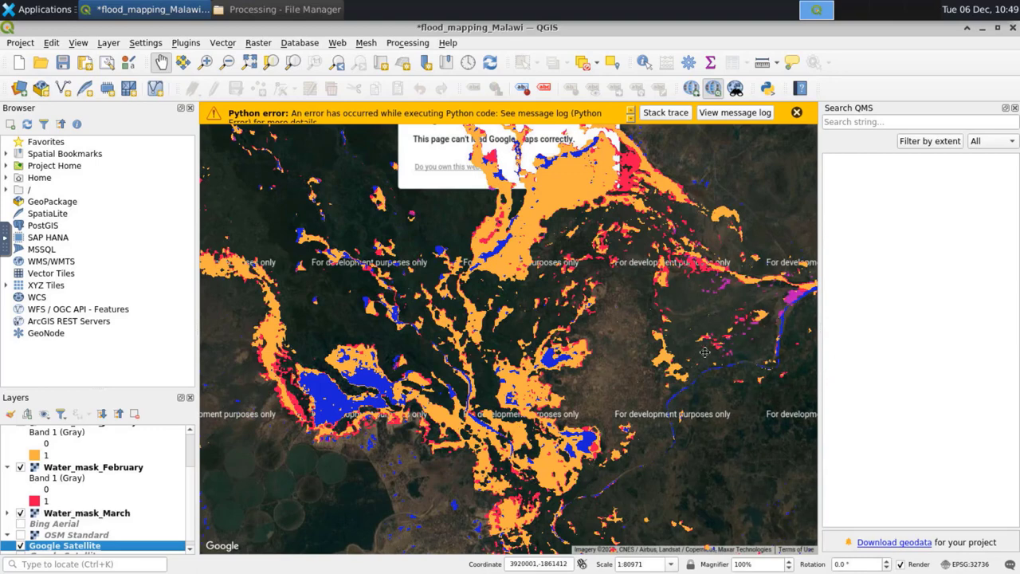
{"action": "left_click", "coordinate": [20, 514]}
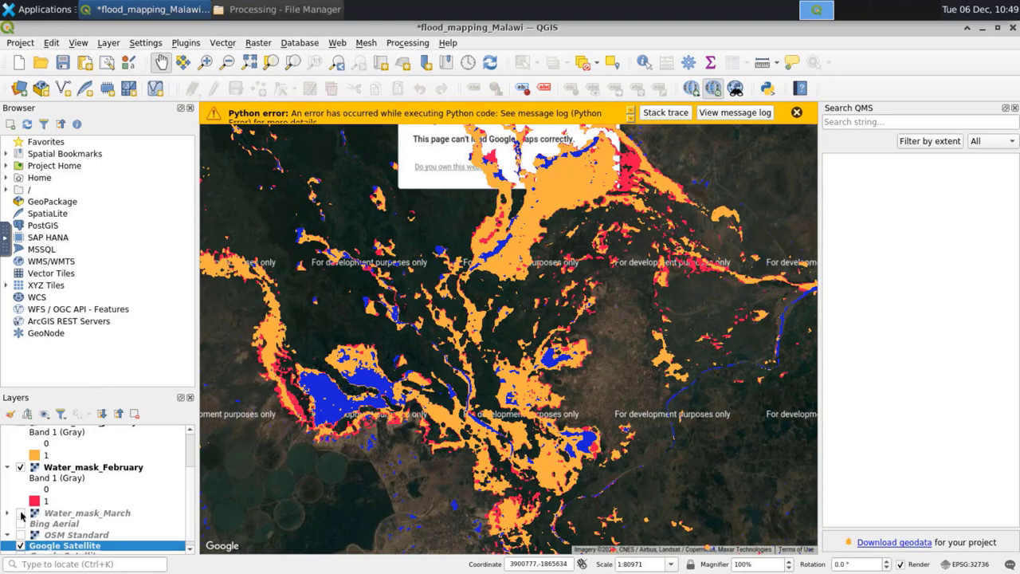
{"action": "left_click", "coordinate": [20, 513]}
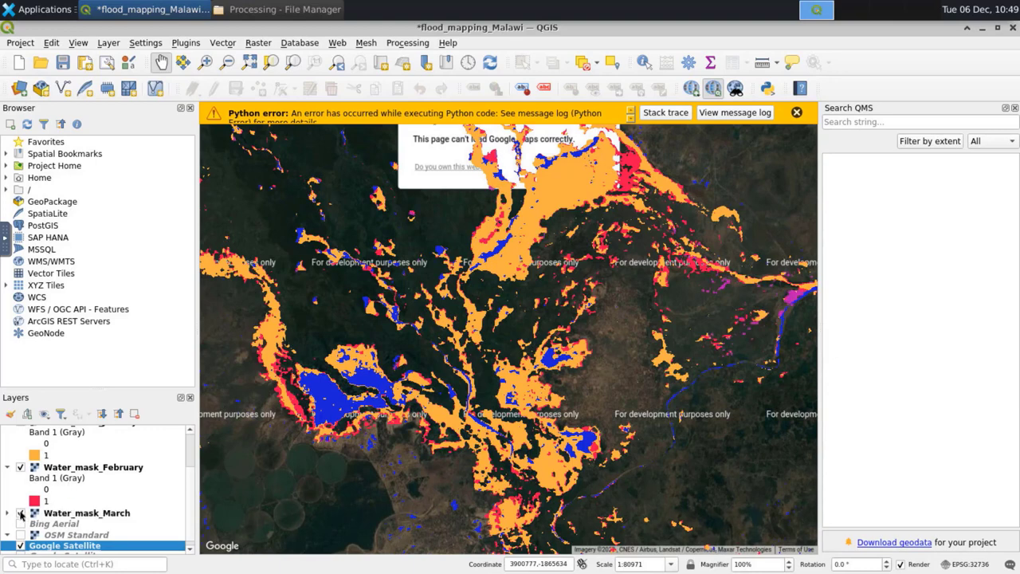
{"action": "left_click", "coordinate": [20, 513]}
Hide the January and December masks to view Water_mask_February alone, and swap it for Water_mask_January alone
{"action": "scroll", "coordinate": [21, 511], "scroll_direction": "up", "scroll_amount": 1}
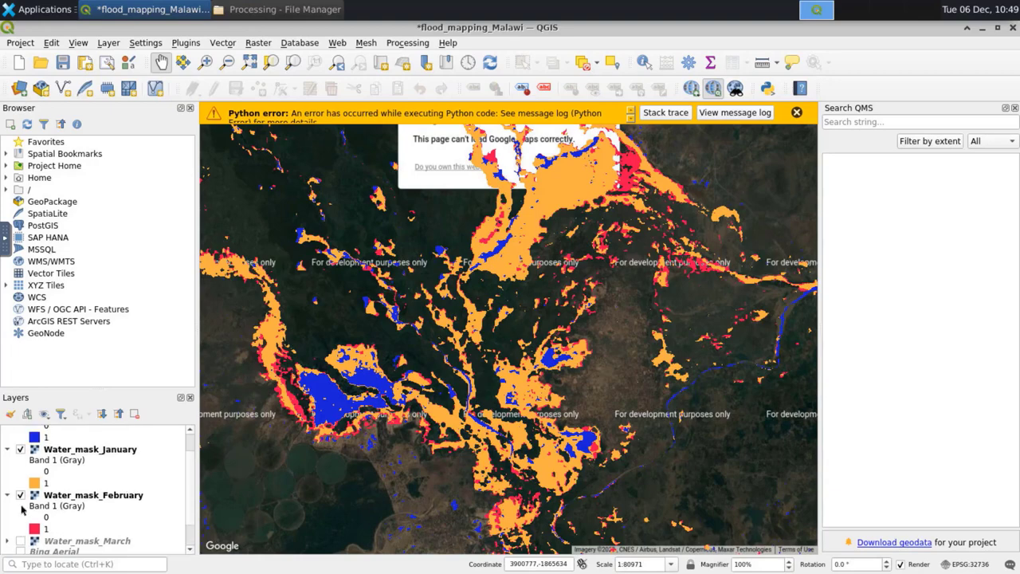
{"action": "left_click", "coordinate": [20, 449]}
{"action": "scroll", "coordinate": [54, 474], "scroll_direction": "up", "scroll_amount": 1}
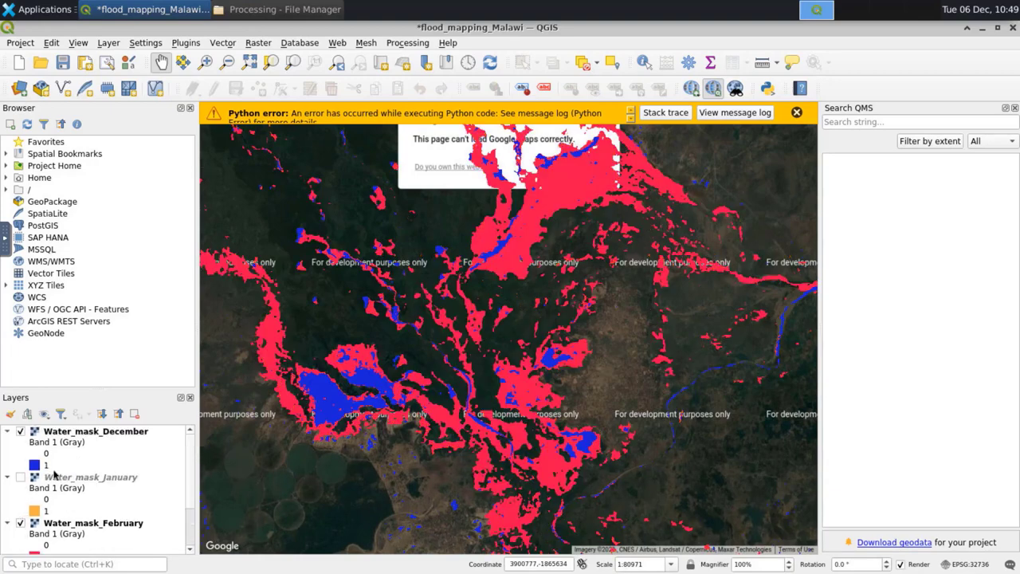
{"action": "left_click", "coordinate": [20, 432]}
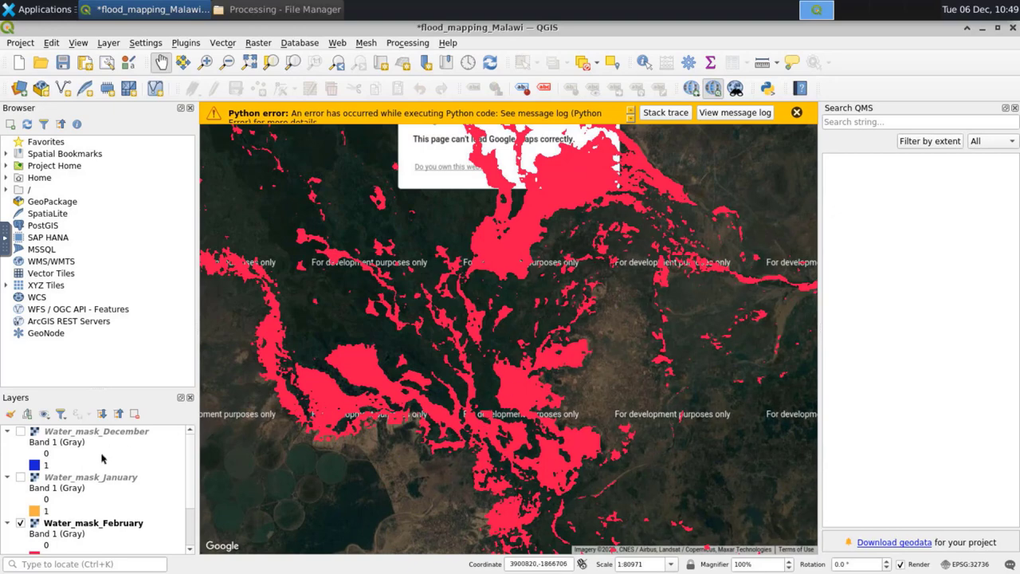
{"action": "left_click", "coordinate": [21, 476]}
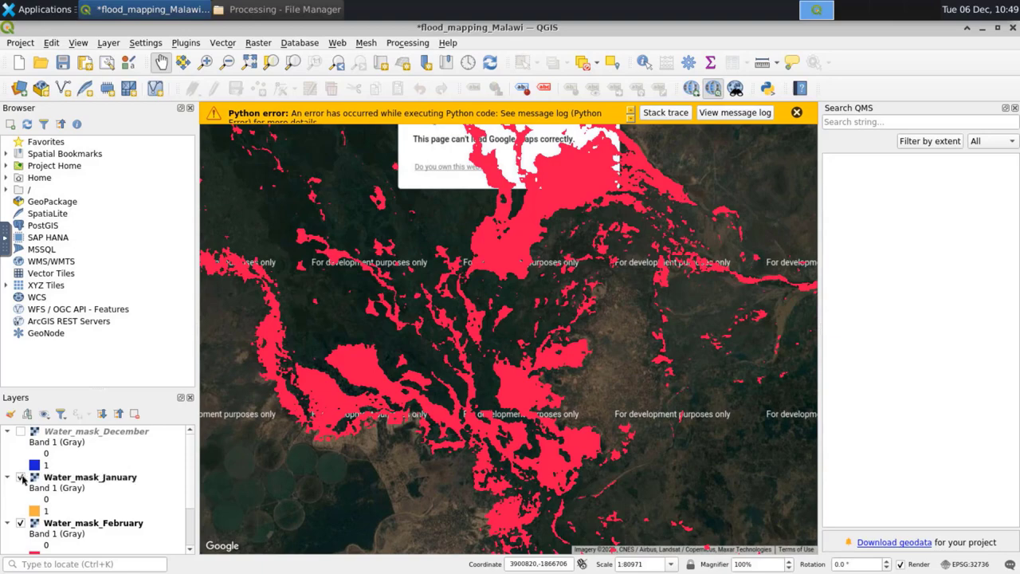
{"action": "left_click", "coordinate": [20, 523]}
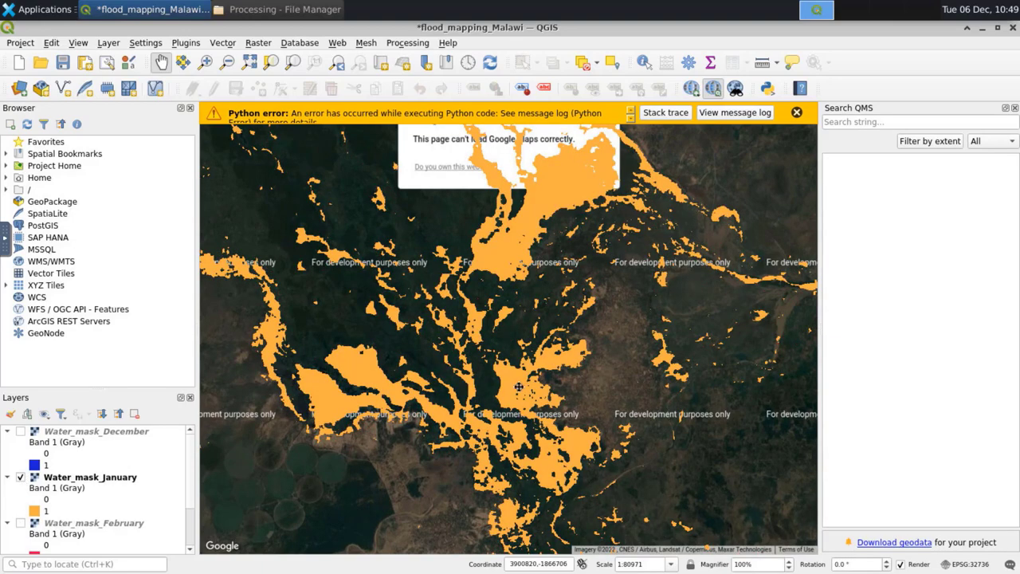